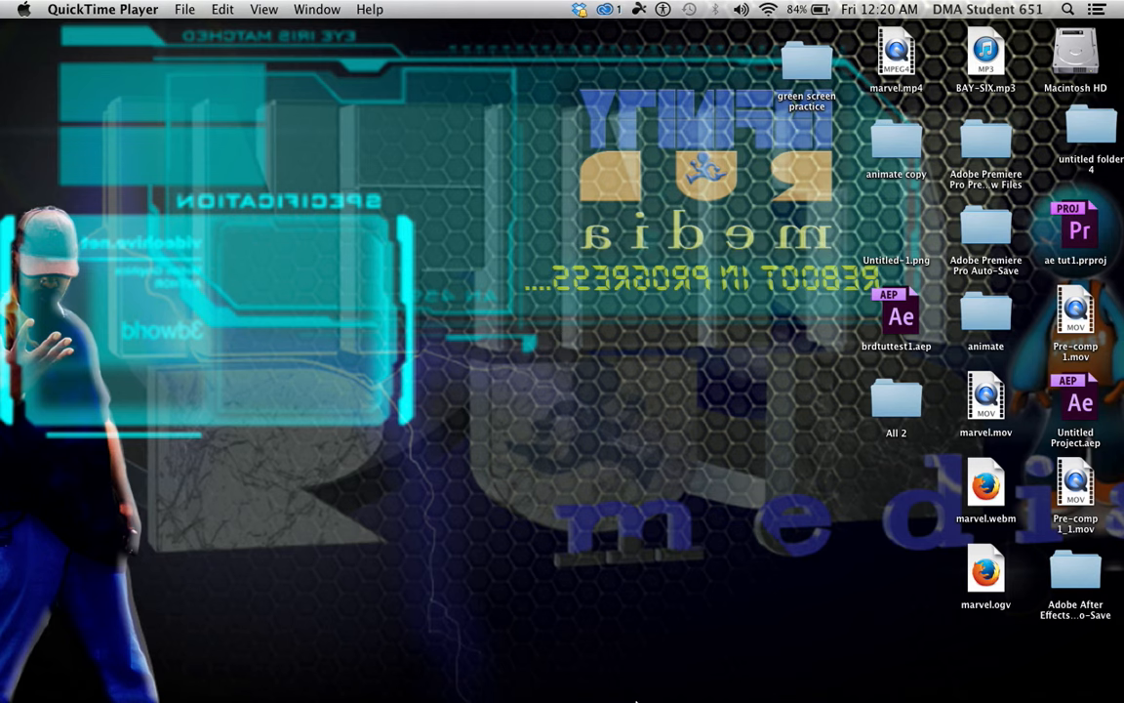
# Switch to Firefox and browse the birds vector art image results for a set of flying bird silhouettes
pyautogui.moveTo(639, 699)
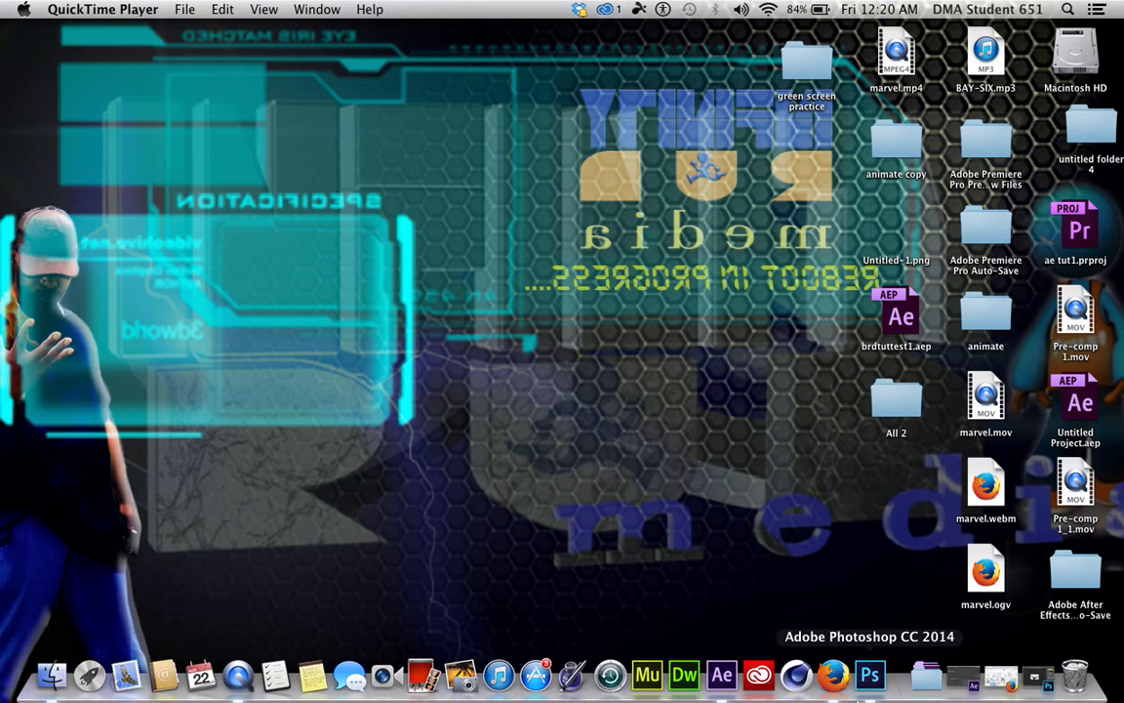
pyautogui.click(1000, 675)
pyautogui.scroll(-10, 696, 542)
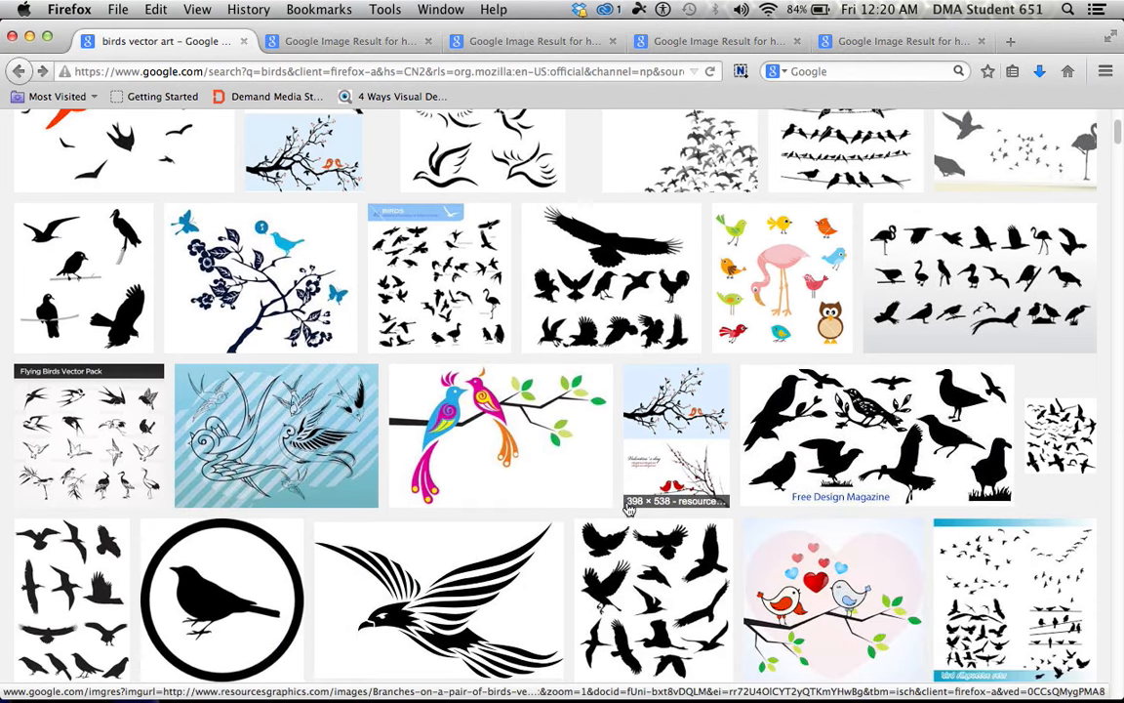
pyautogui.scroll(-12, 696, 541)
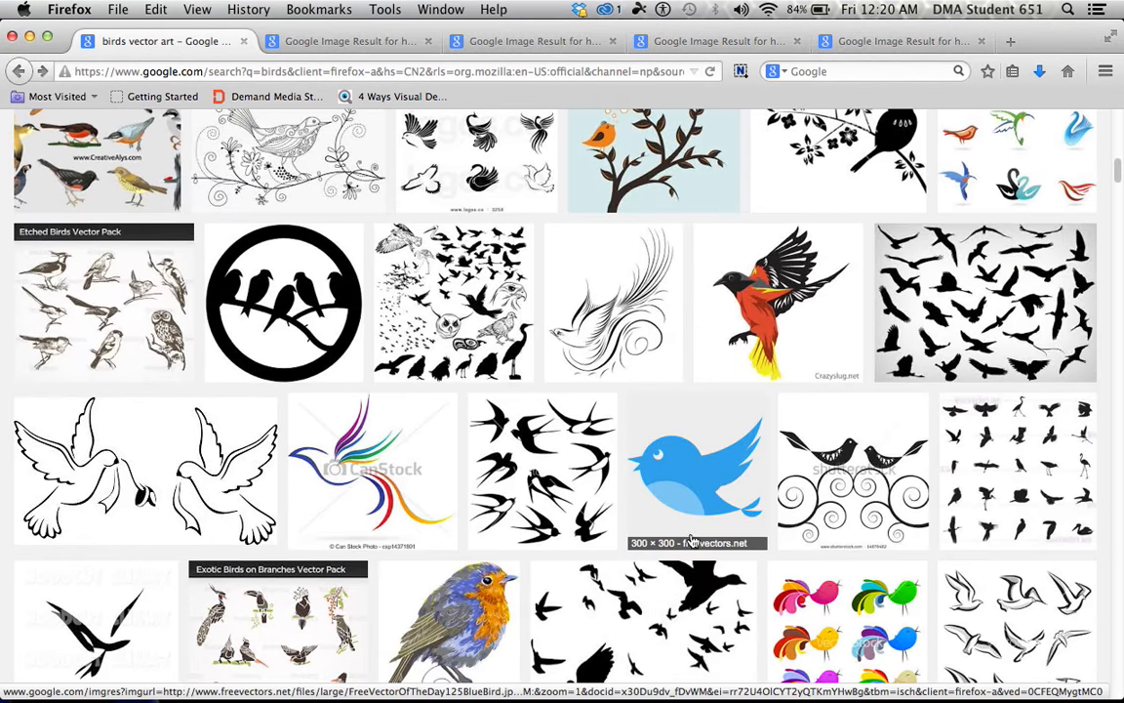
pyautogui.scroll(-15, 688, 536)
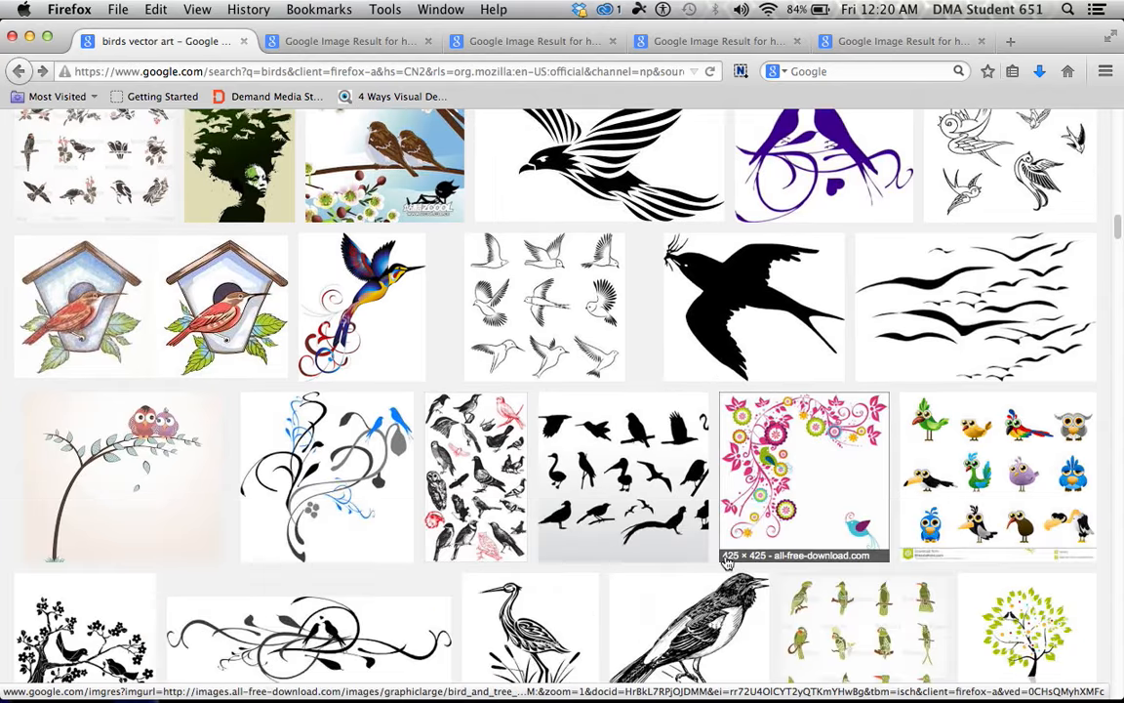
pyautogui.scroll(-20, 727, 571)
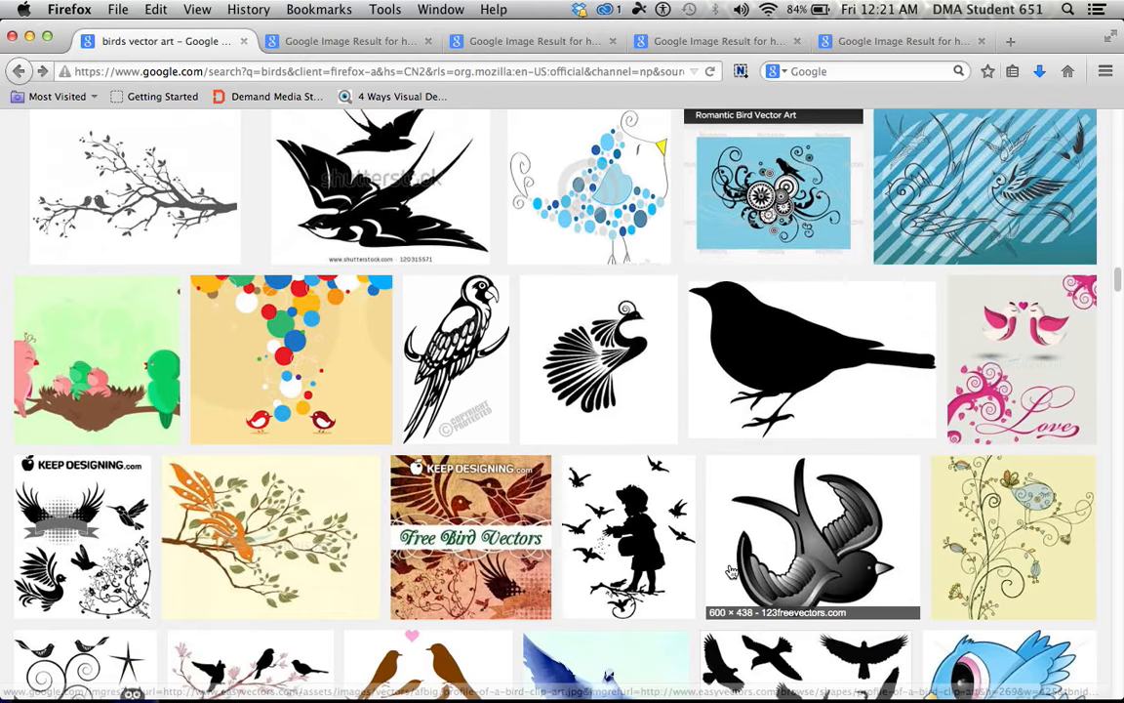
pyautogui.scroll(-2, 730, 571)
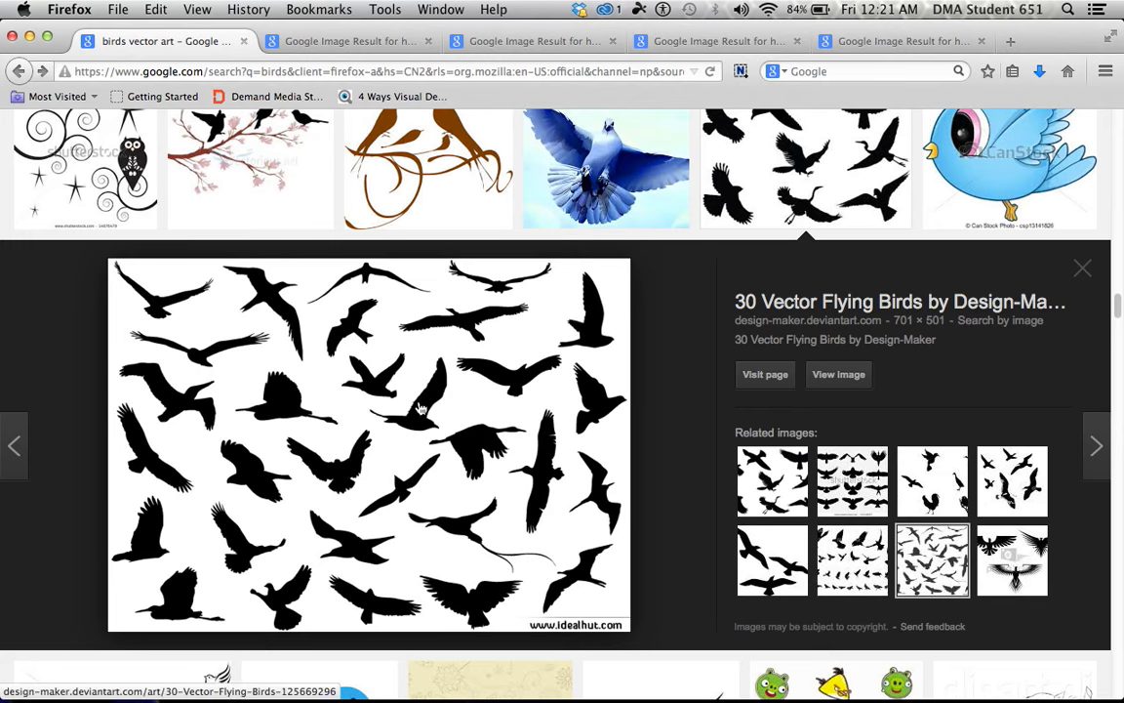
# View the 30 Vector Flying Birds image at full size, bring up its image options, and minimize the browser
pyautogui.click(830, 378)
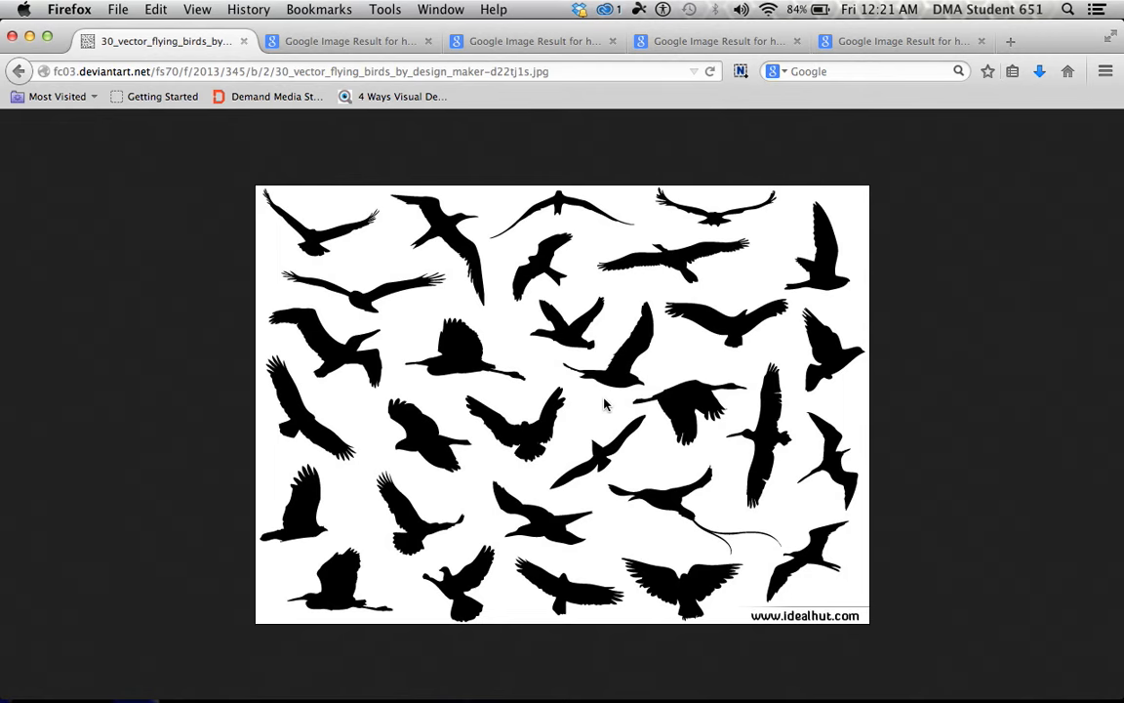
pyautogui.rightClick(578, 403)
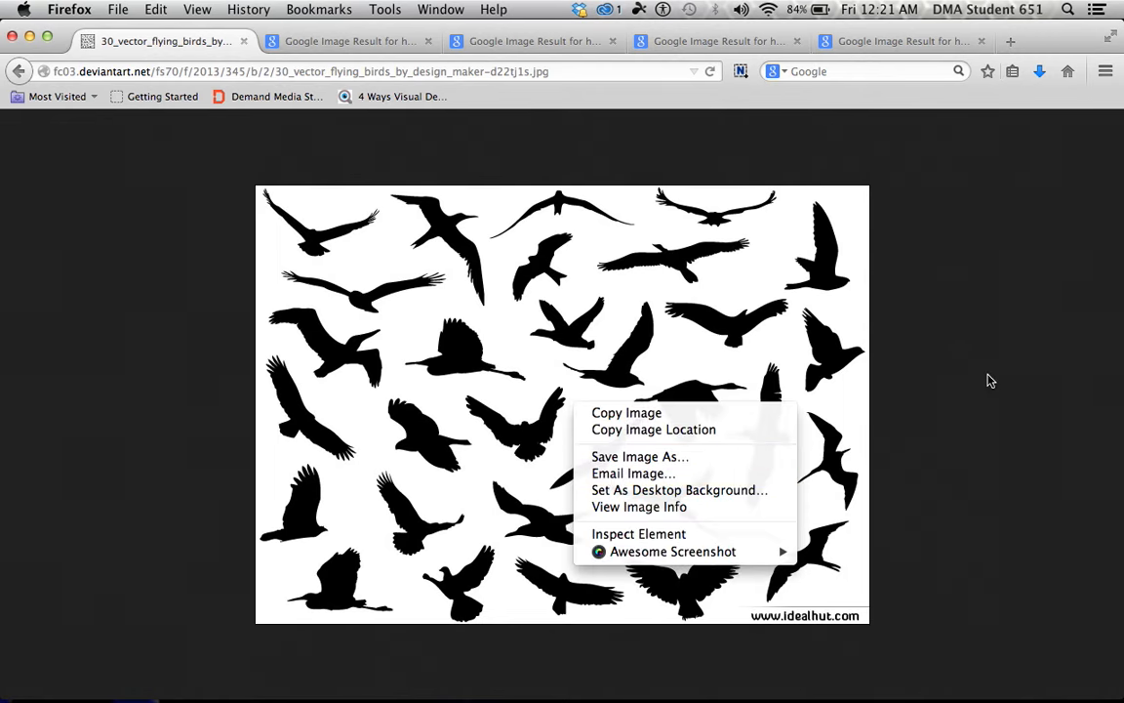
pyautogui.click(29, 36)
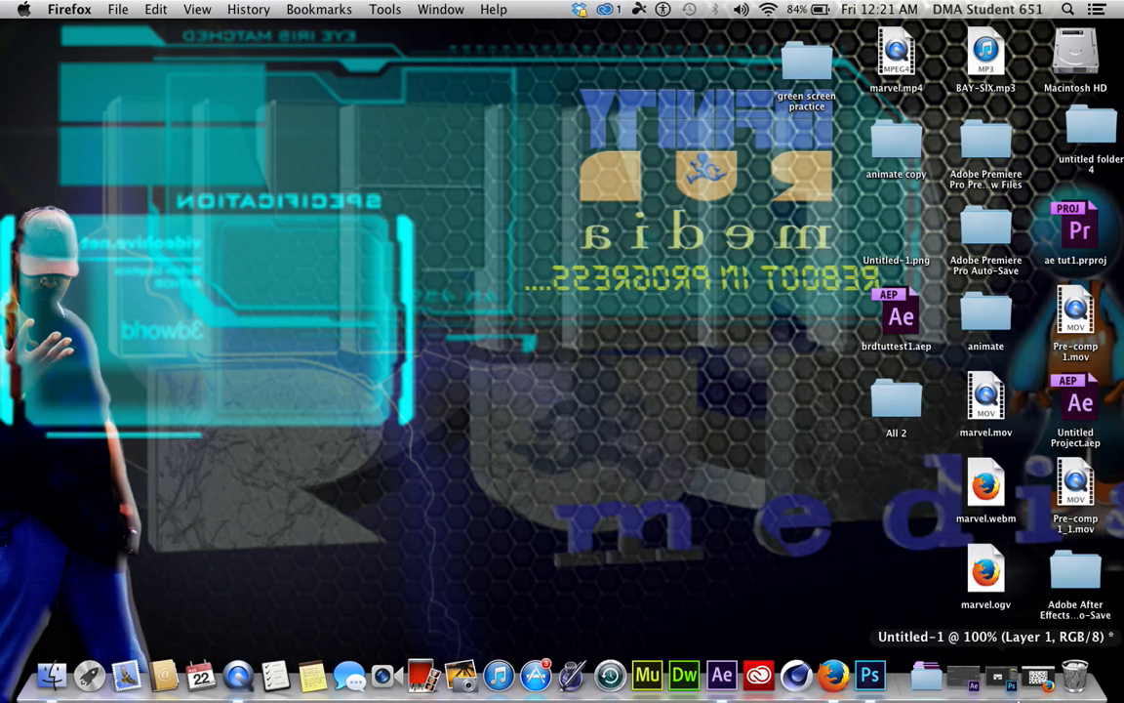
# In Photoshop's flying birds document, copy the selected bird to a new layer and hide Layer 1 and the Background
pyautogui.click(1005, 685)
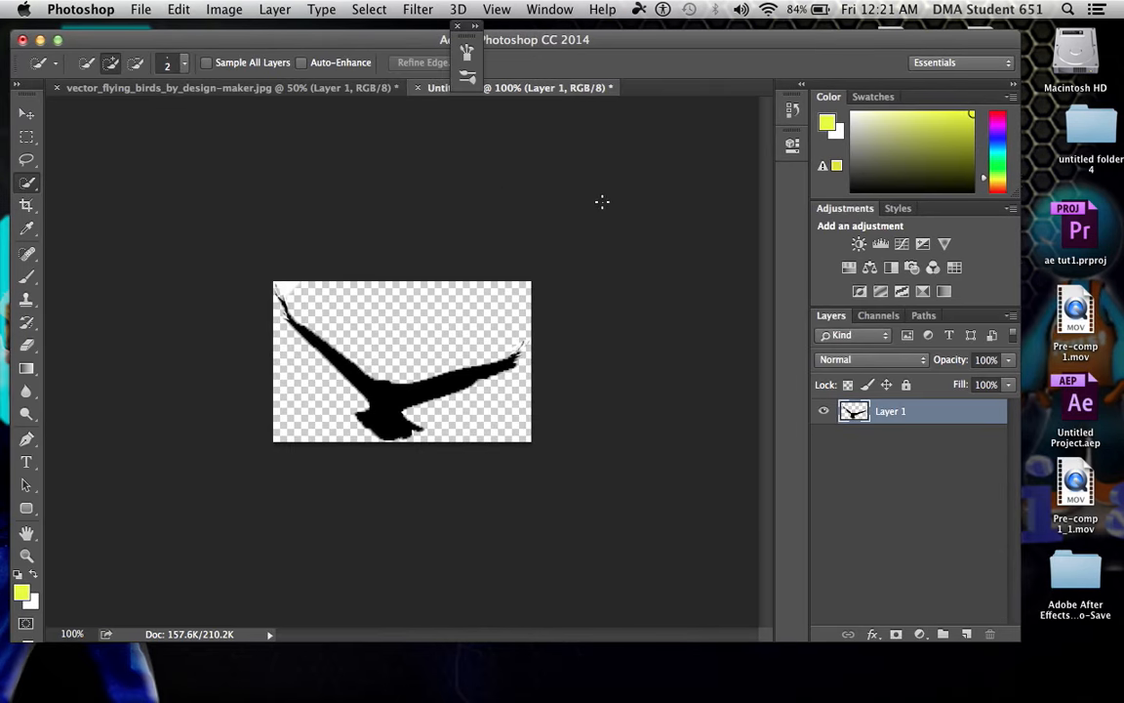
pyautogui.click(234, 87)
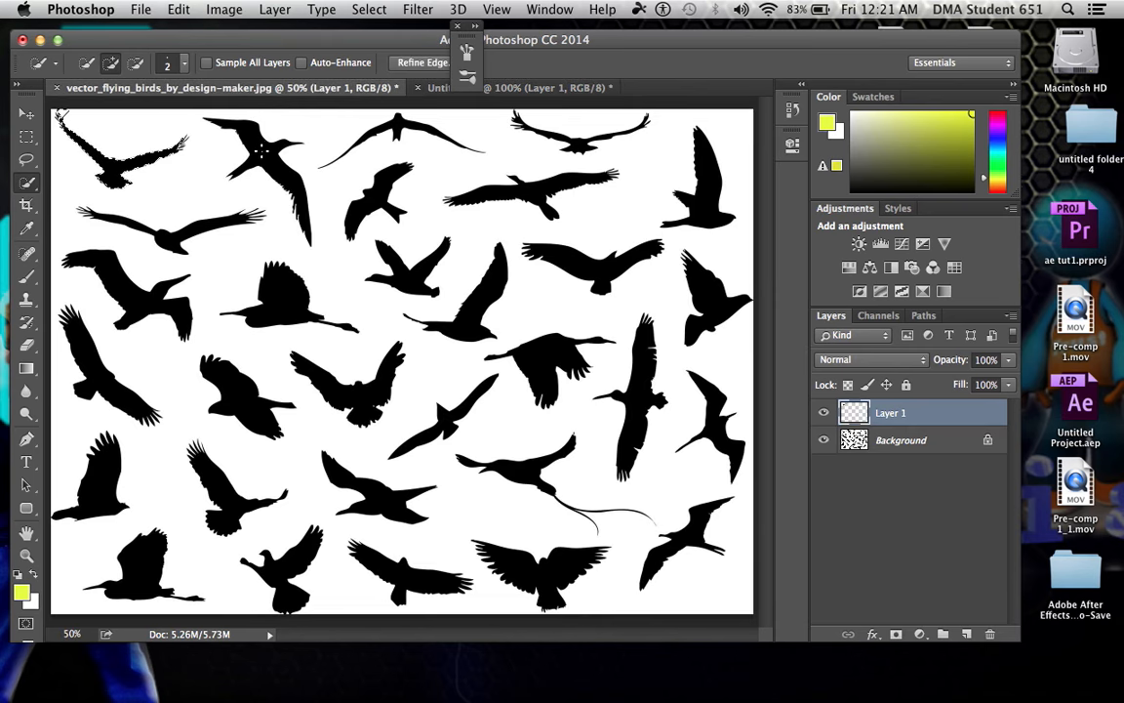
pyautogui.click(274, 10)
pyautogui.moveTo(290, 32)
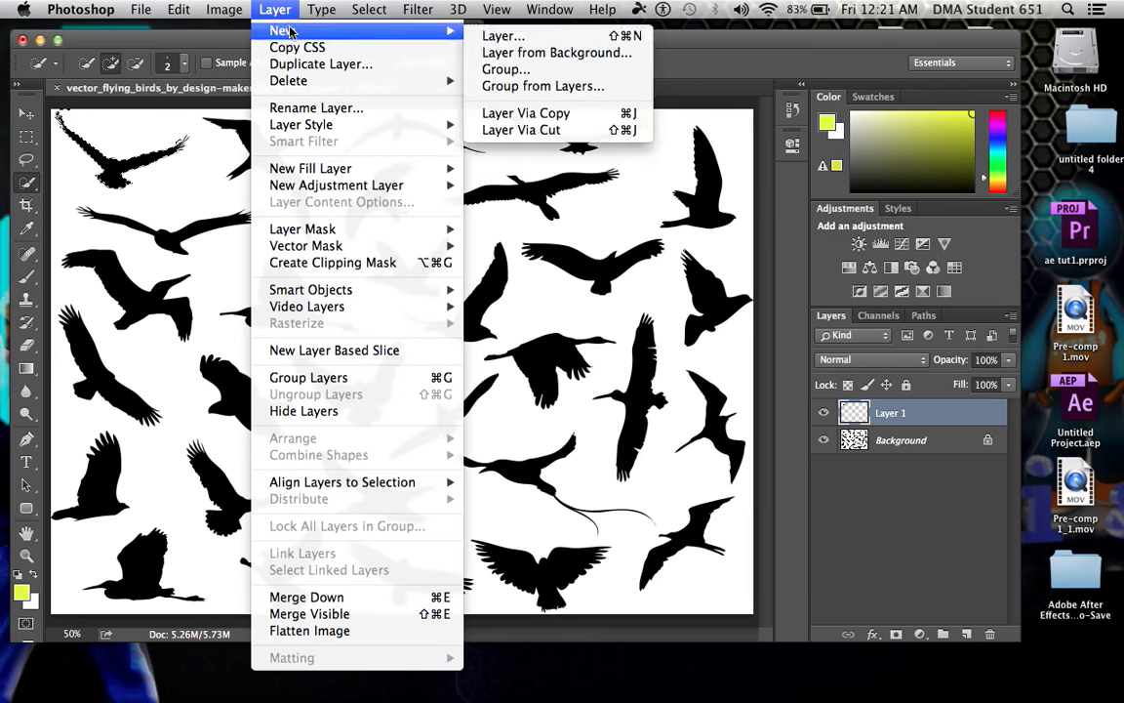
pyautogui.click(580, 114)
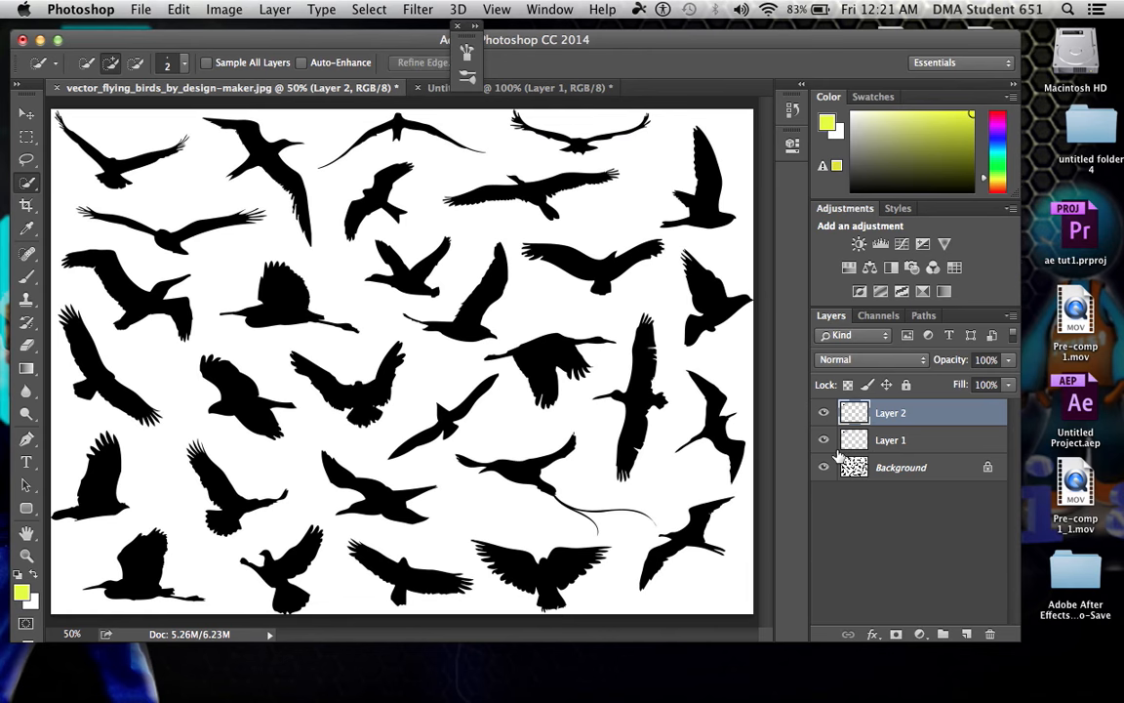
pyautogui.click(824, 441)
pyautogui.click(824, 468)
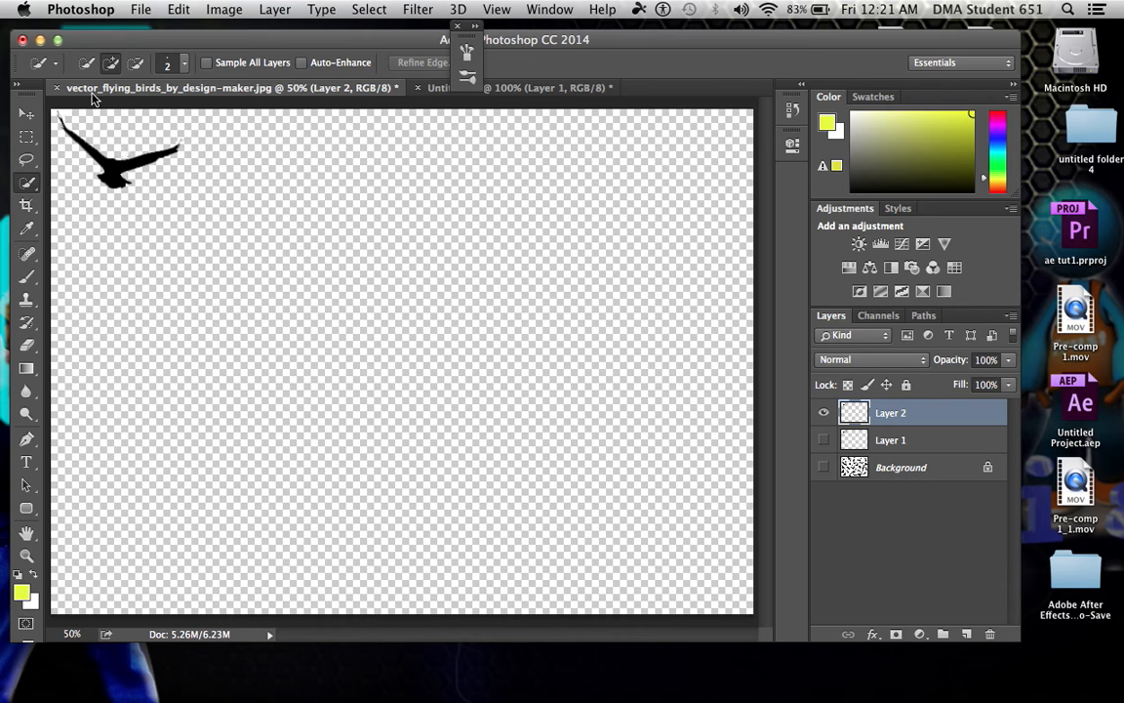
# Select the bird's body and wings on Layer 2 with the Quick Selection tool
pyautogui.moveTo(59, 113)
pyautogui.mouseDown()
pyautogui.moveTo(129, 126)
pyautogui.moveTo(142, 182)
pyautogui.mouseUp()
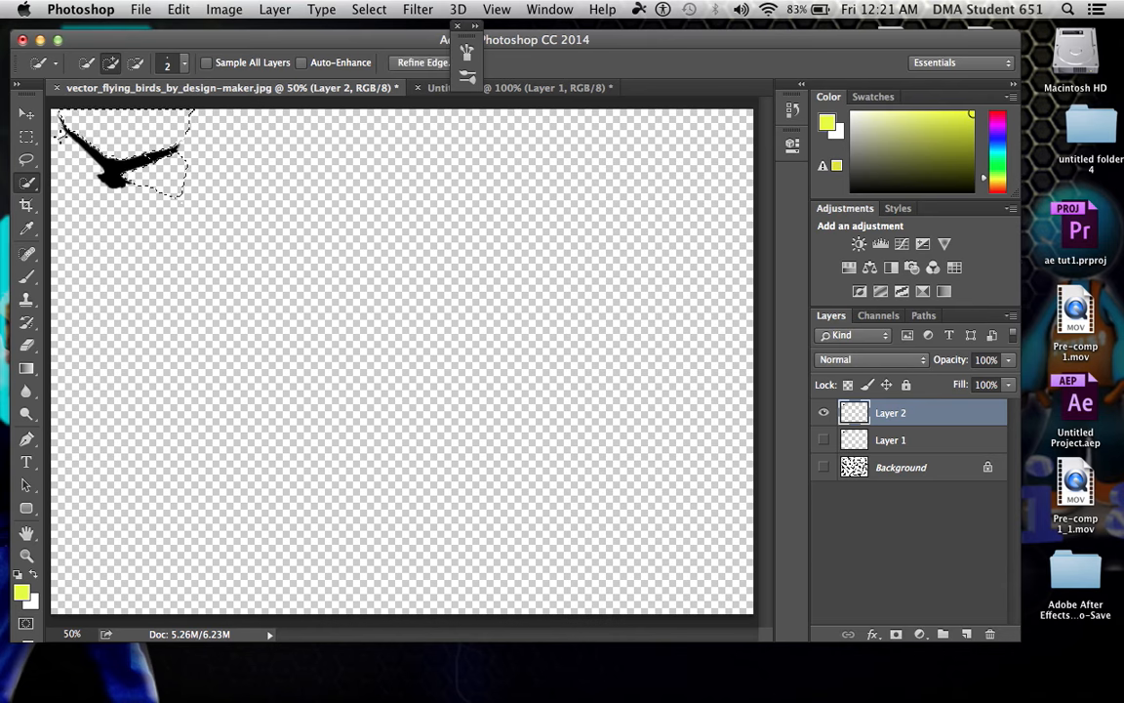
pyautogui.click(29, 186)
pyautogui.click(80, 181)
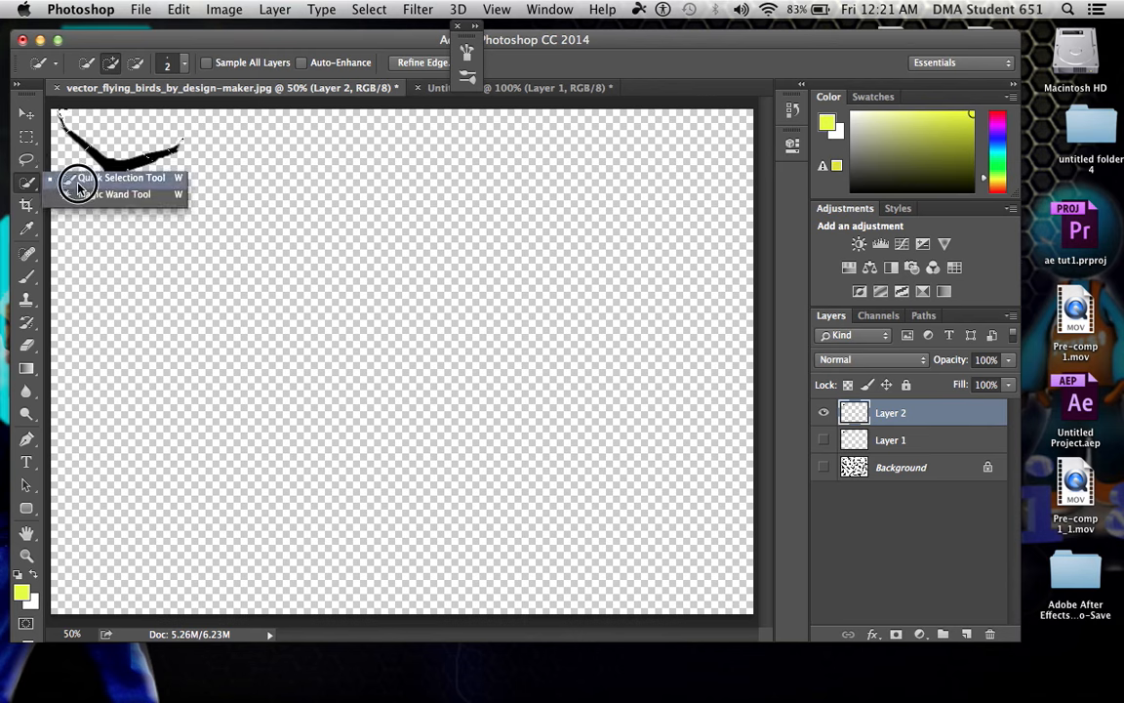
pyautogui.moveTo(105, 168)
pyautogui.mouseDown()
pyautogui.moveTo(139, 158)
pyautogui.moveTo(86, 163)
pyautogui.moveTo(118, 179)
pyautogui.mouseUp()
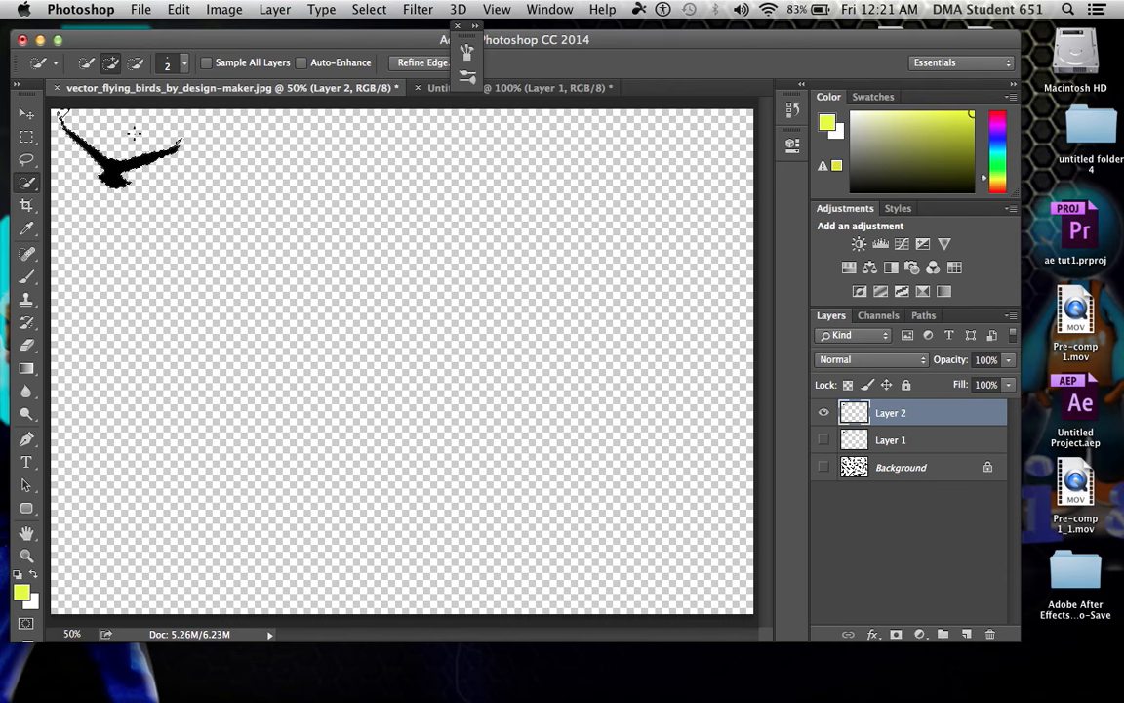
# Remove the white patch beside the raised wing tip from the selection and copy the selected bird
pyautogui.press('super+equal')
pyautogui.press('super+equal')
pyautogui.press('super+equal')
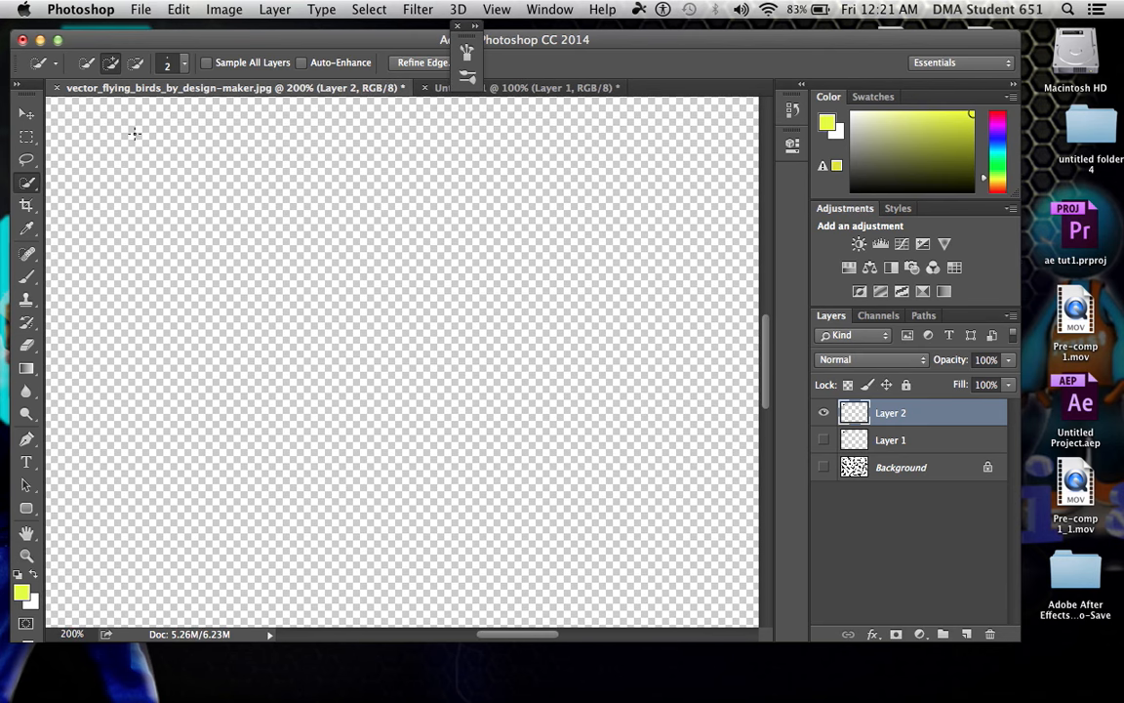
pyautogui.moveTo(119, 140); pyautogui.dragTo(747, 589)
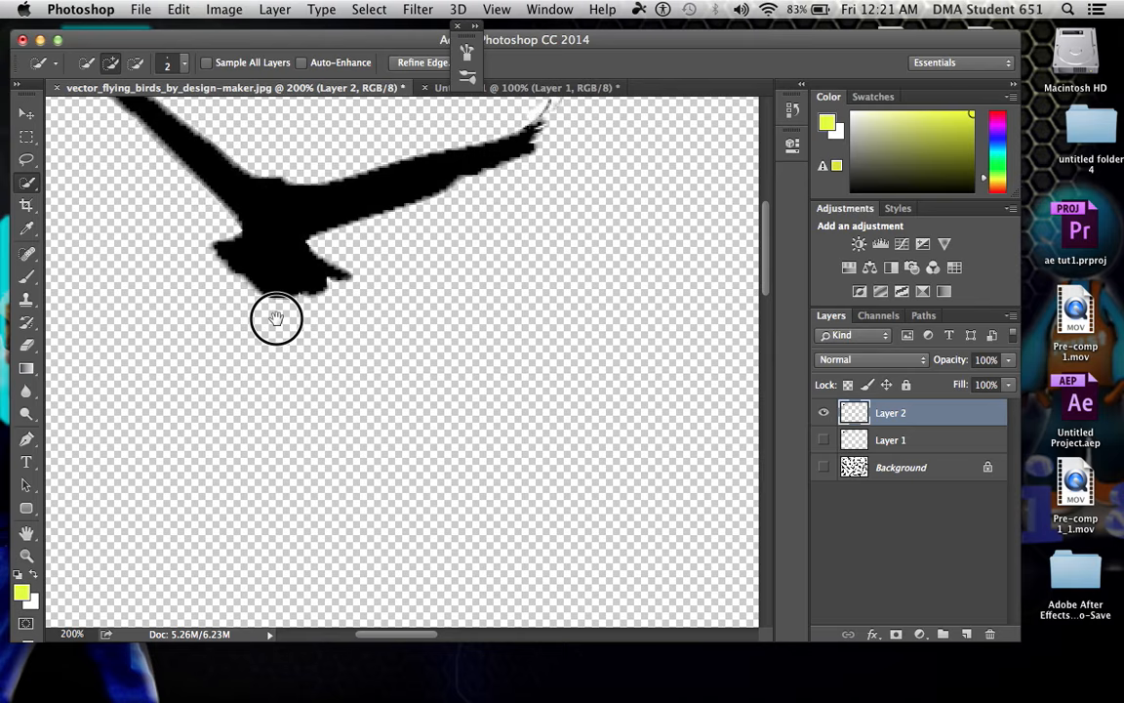
pyautogui.moveTo(276, 319); pyautogui.dragTo(410, 488)
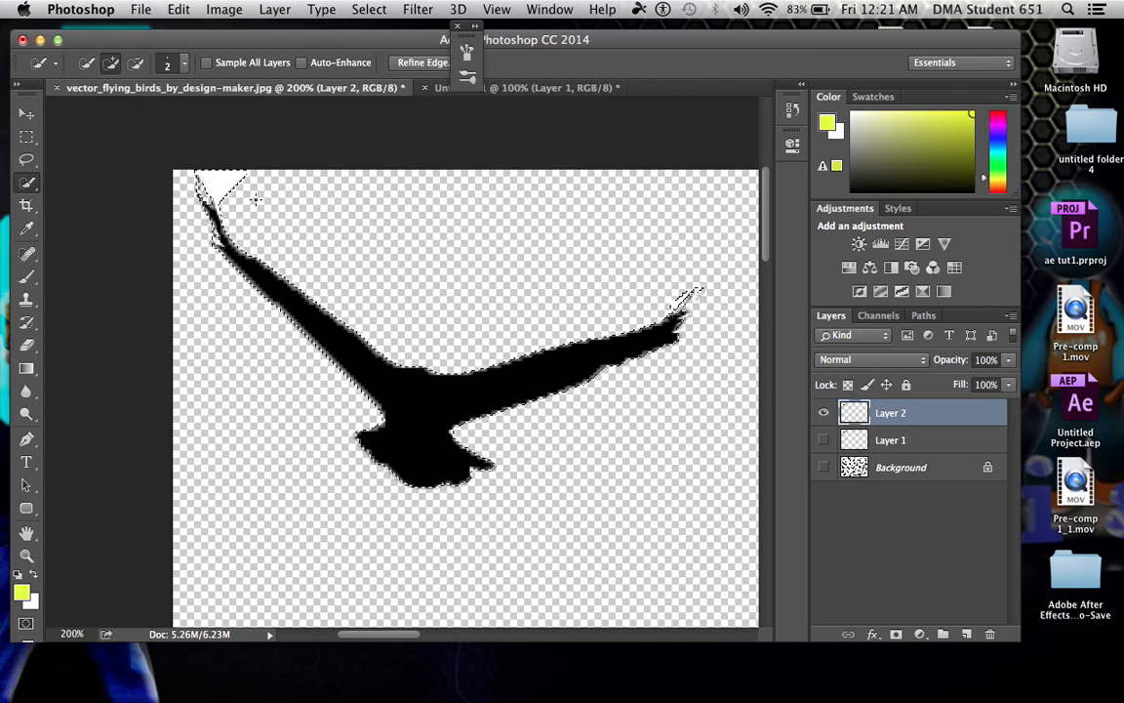
pyautogui.keyDown('alt'); pyautogui.click(218, 181); pyautogui.keyUp('alt')
pyautogui.keyDown('alt'); pyautogui.click(208, 183); pyautogui.keyUp('alt')
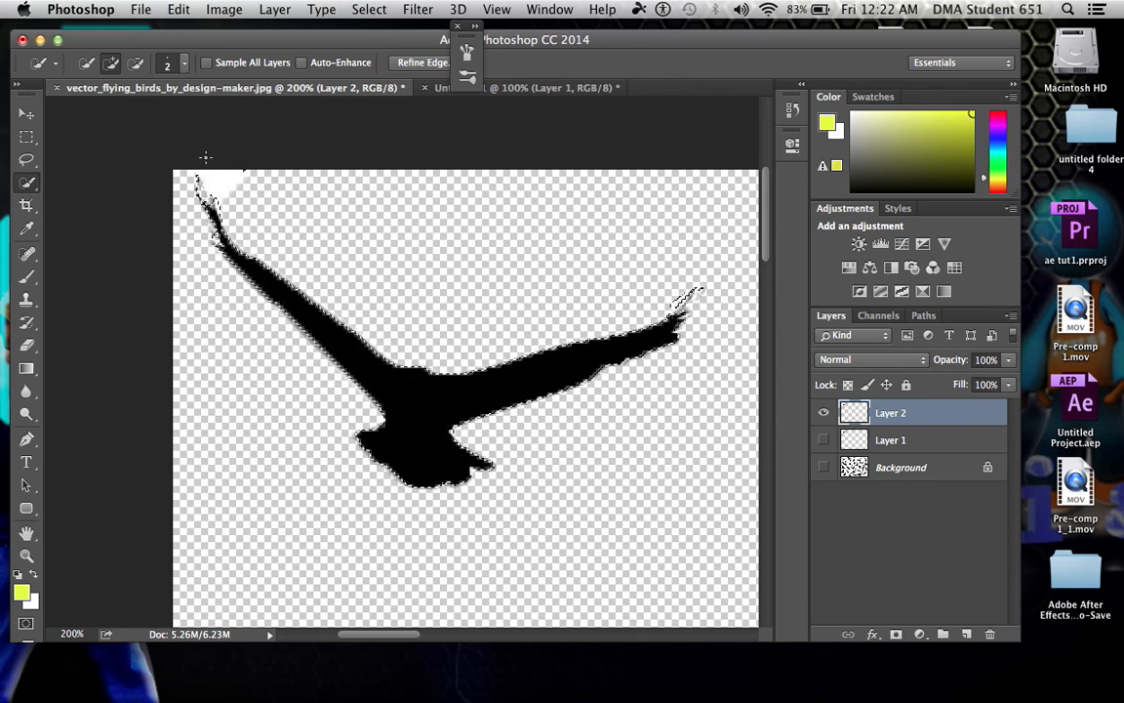
pyautogui.click(178, 9)
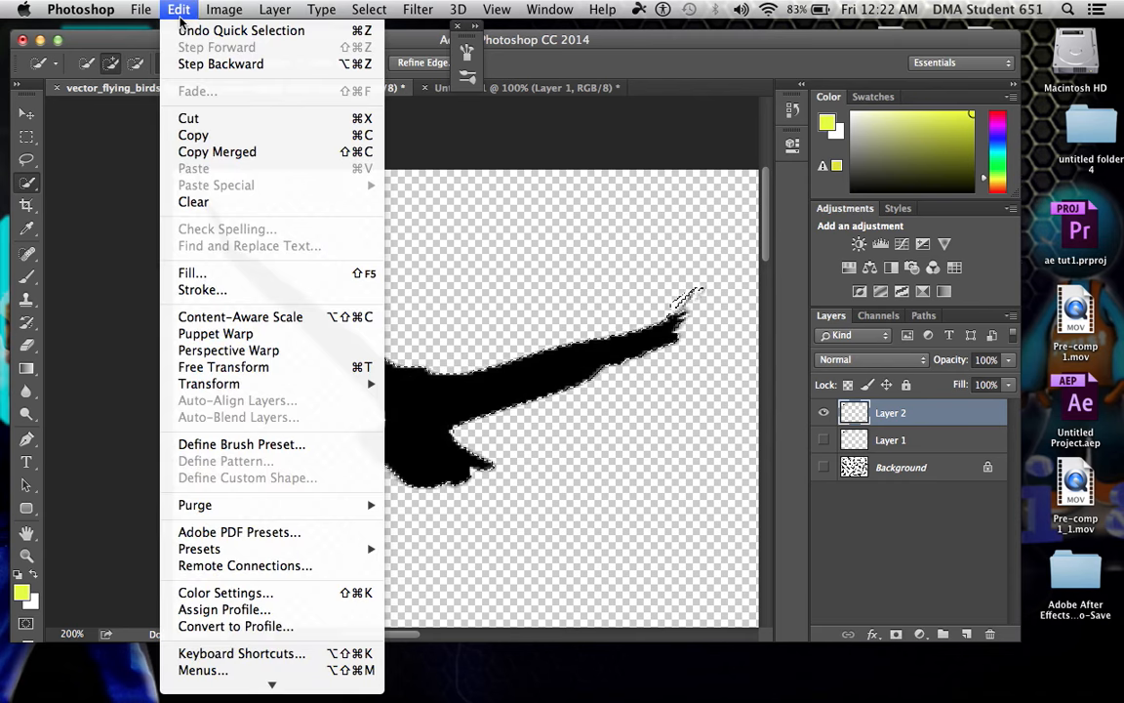
pyautogui.click(216, 139)
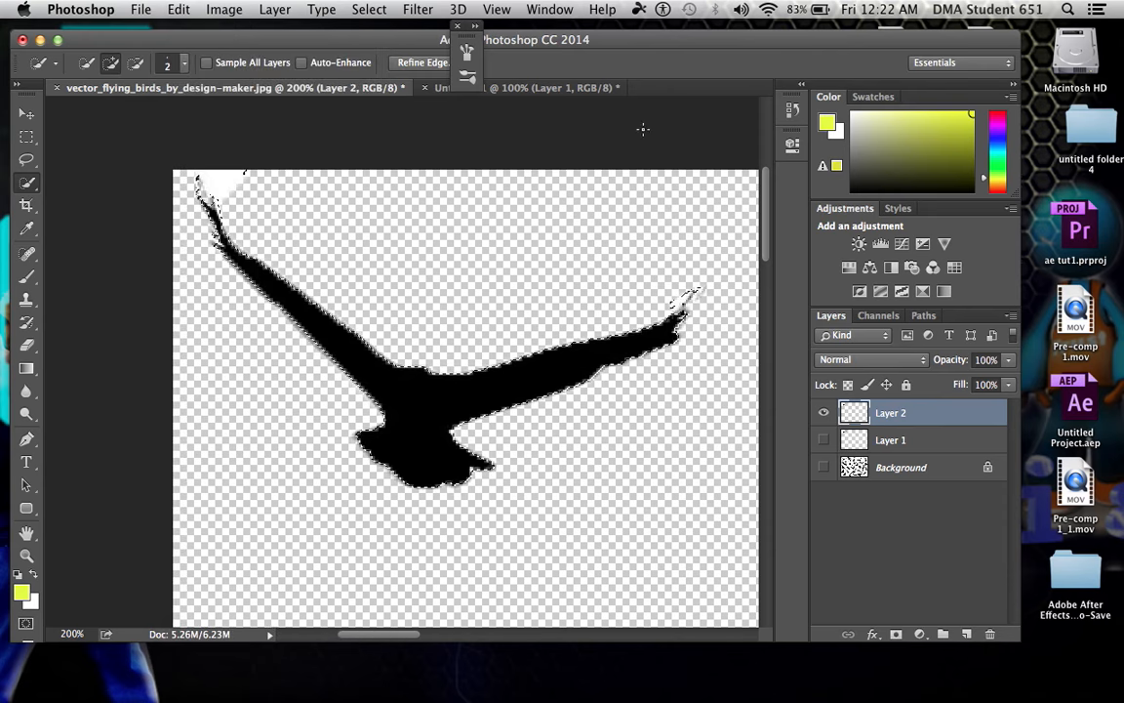
# Clear all artwork from Layer 1 of the Untitled-1 document and paste the copied bird in its place
pyautogui.click(537, 90)
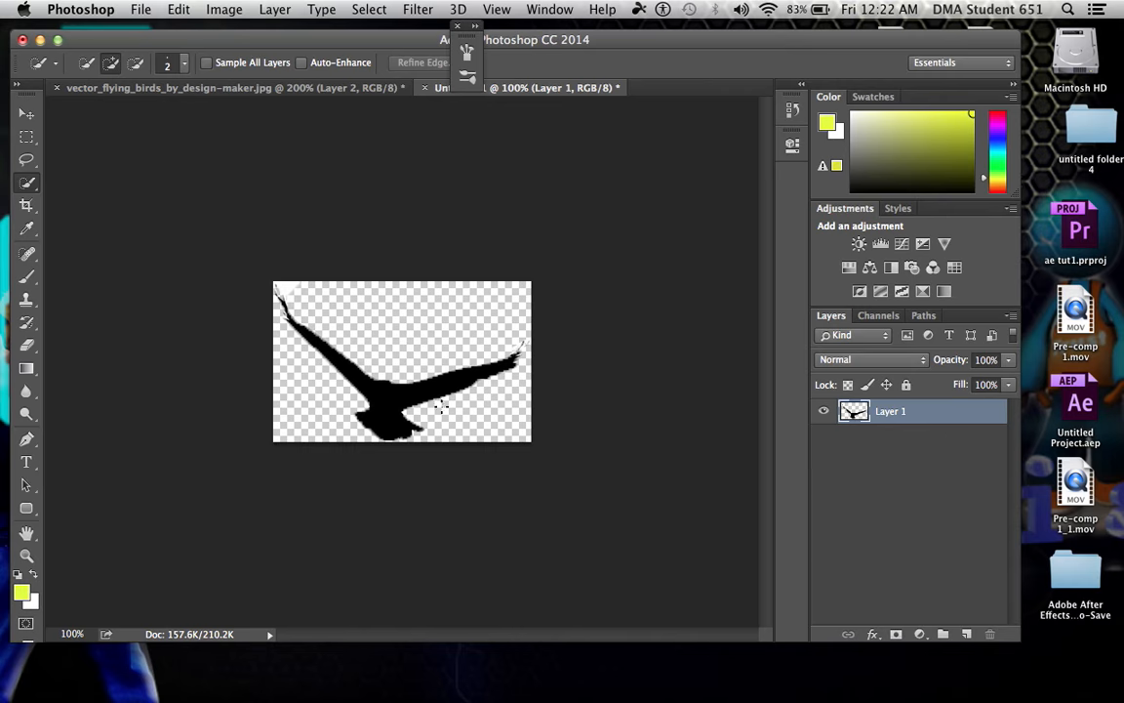
pyautogui.click(371, 9)
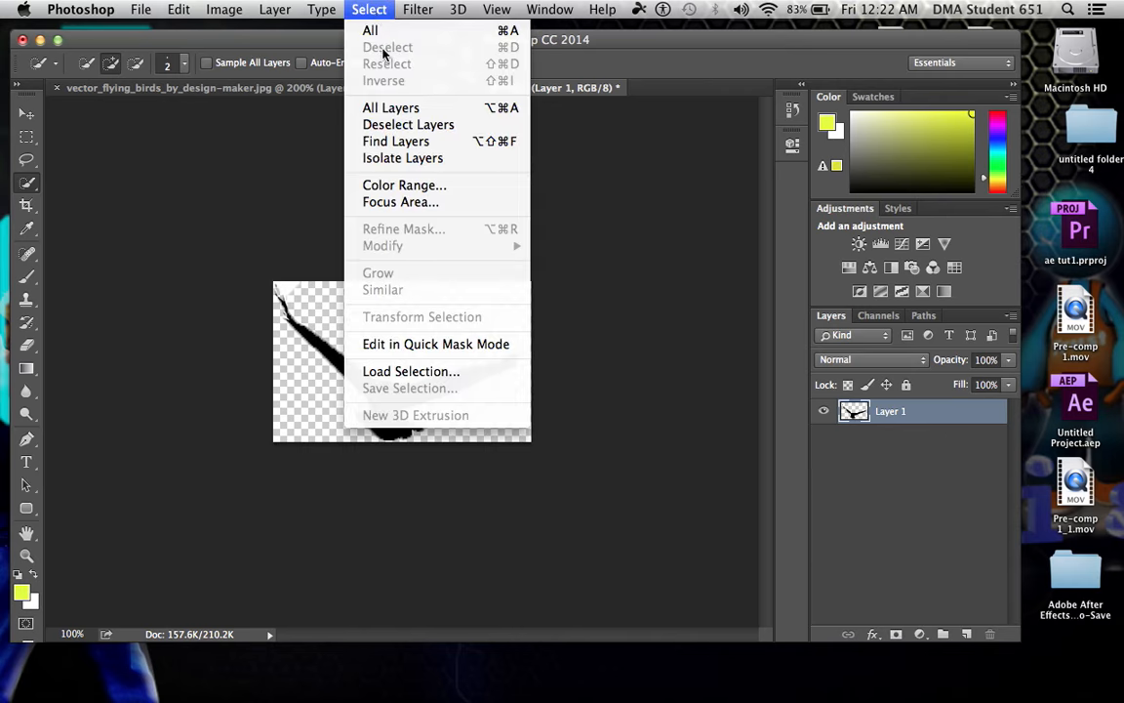
pyautogui.click(371, 30)
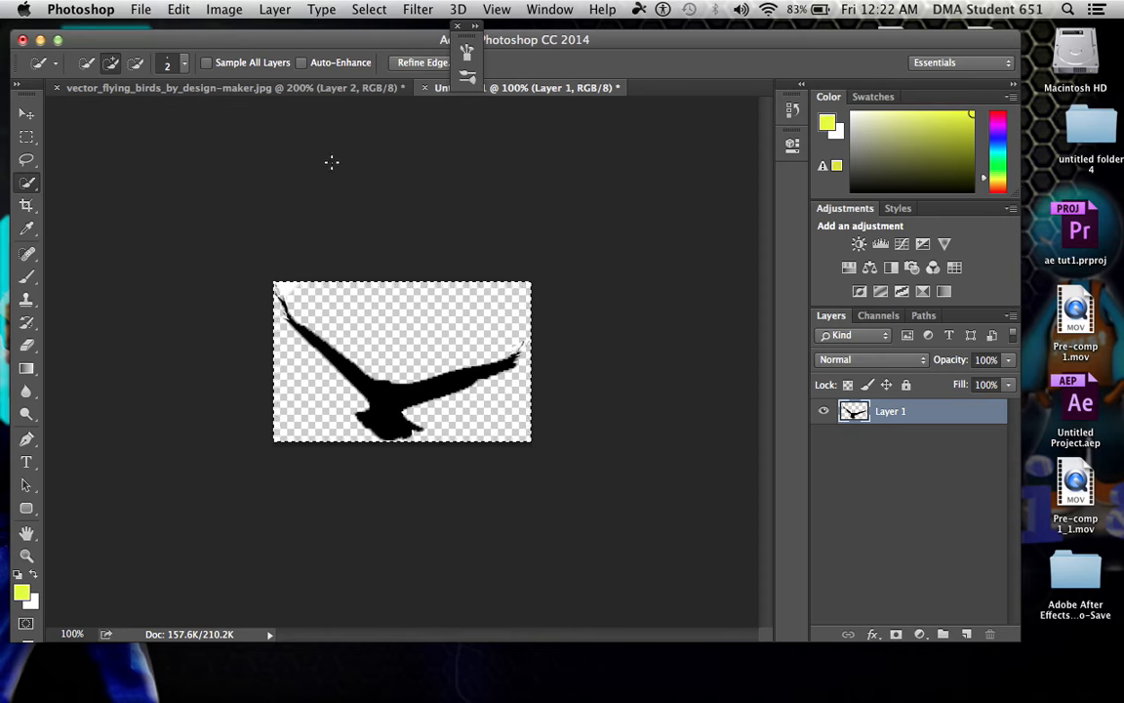
pyautogui.press('Delete')
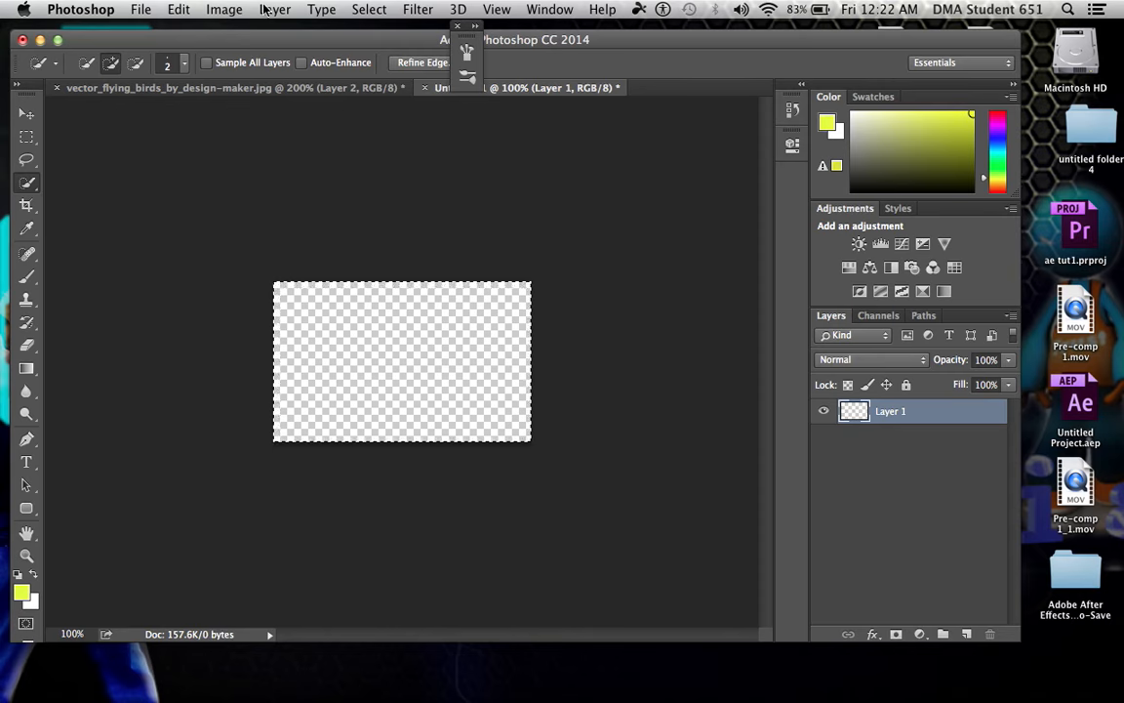
pyautogui.click(177, 11)
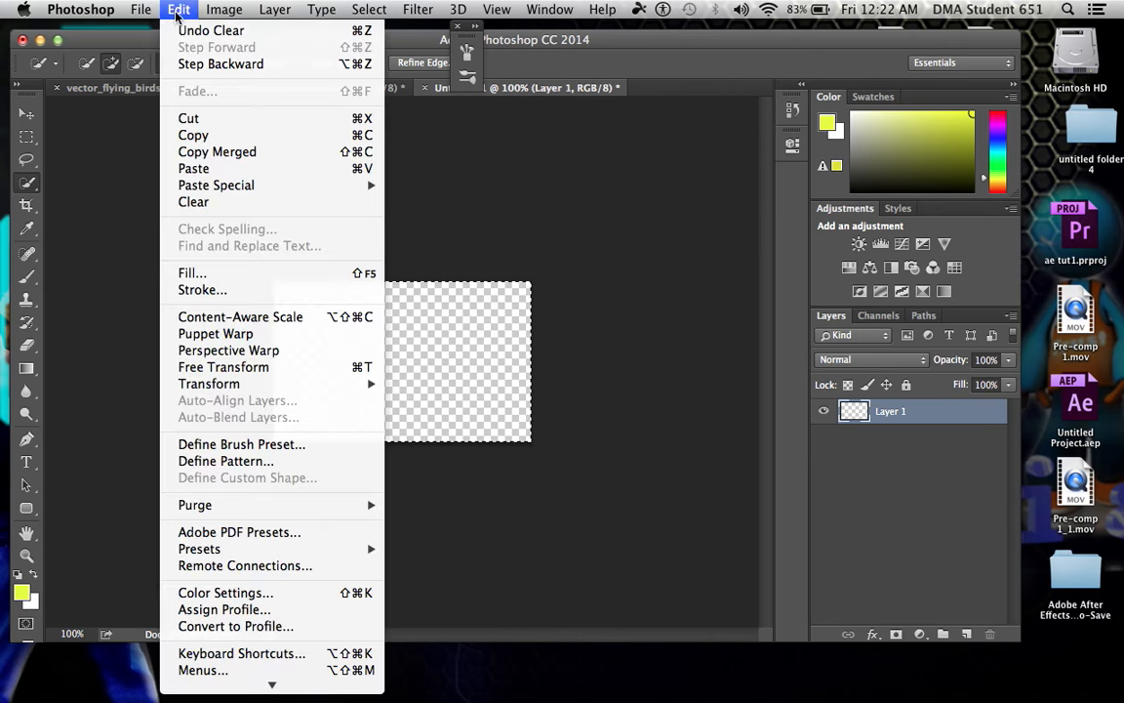
pyautogui.click(194, 168)
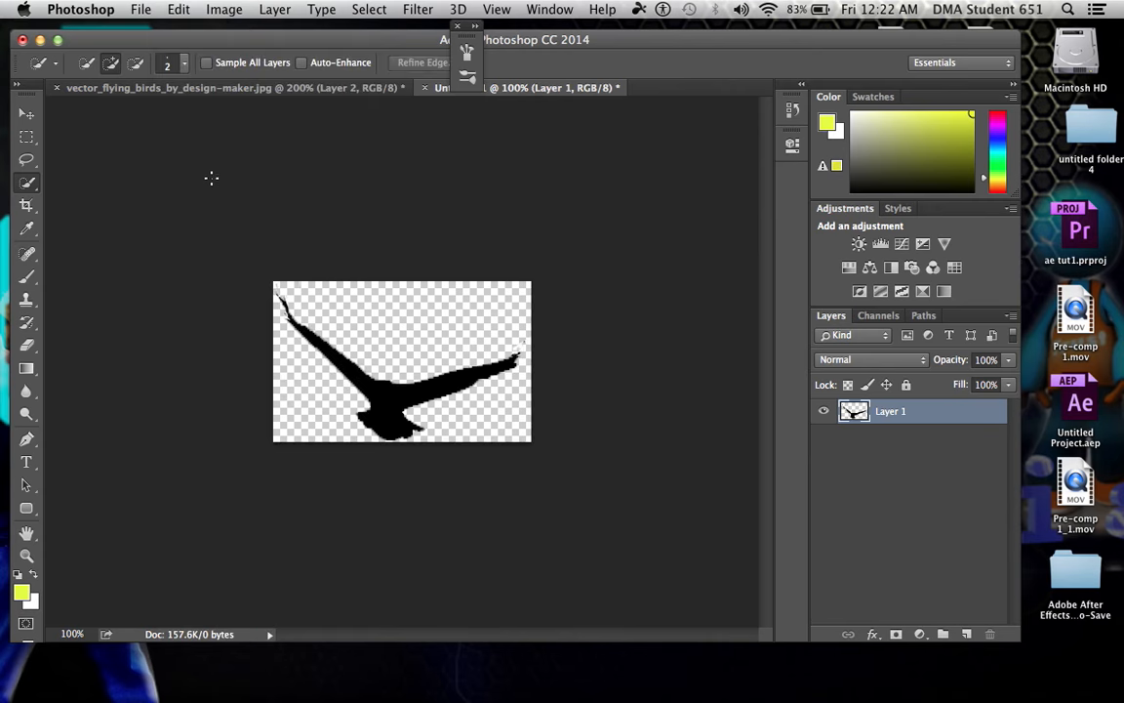
# Save the document to the Desktop as a PNG named bird, with no compression or interlacing, and minimize Photoshop
pyautogui.click(142, 11)
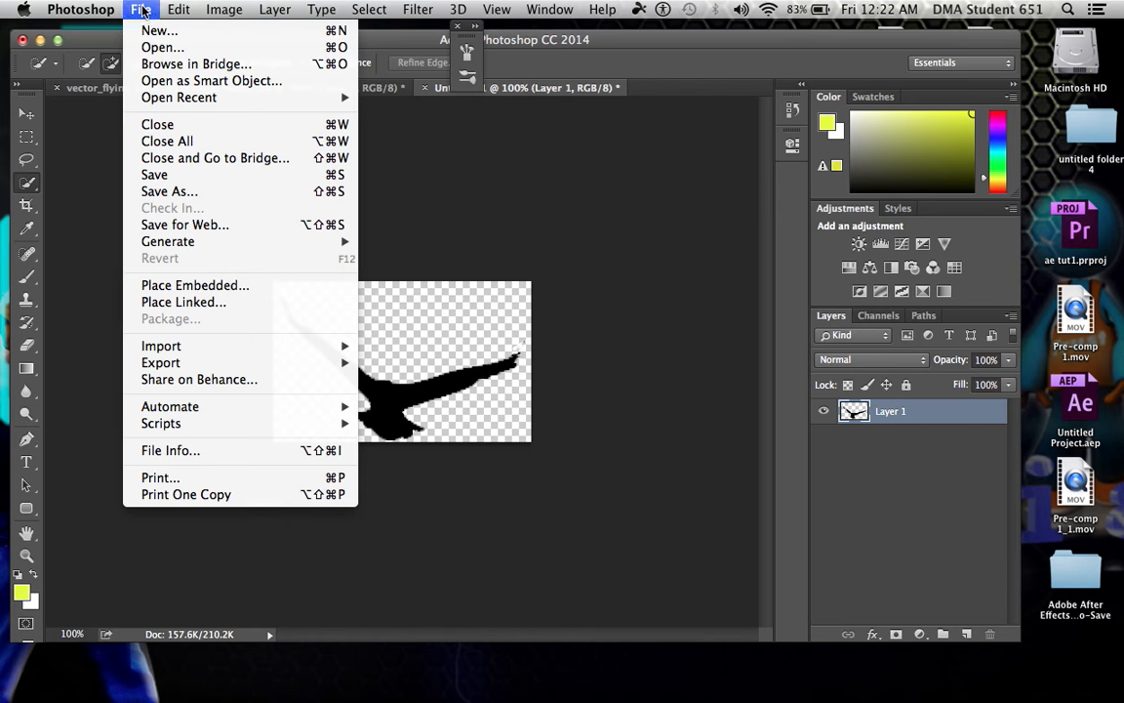
pyautogui.click(212, 200)
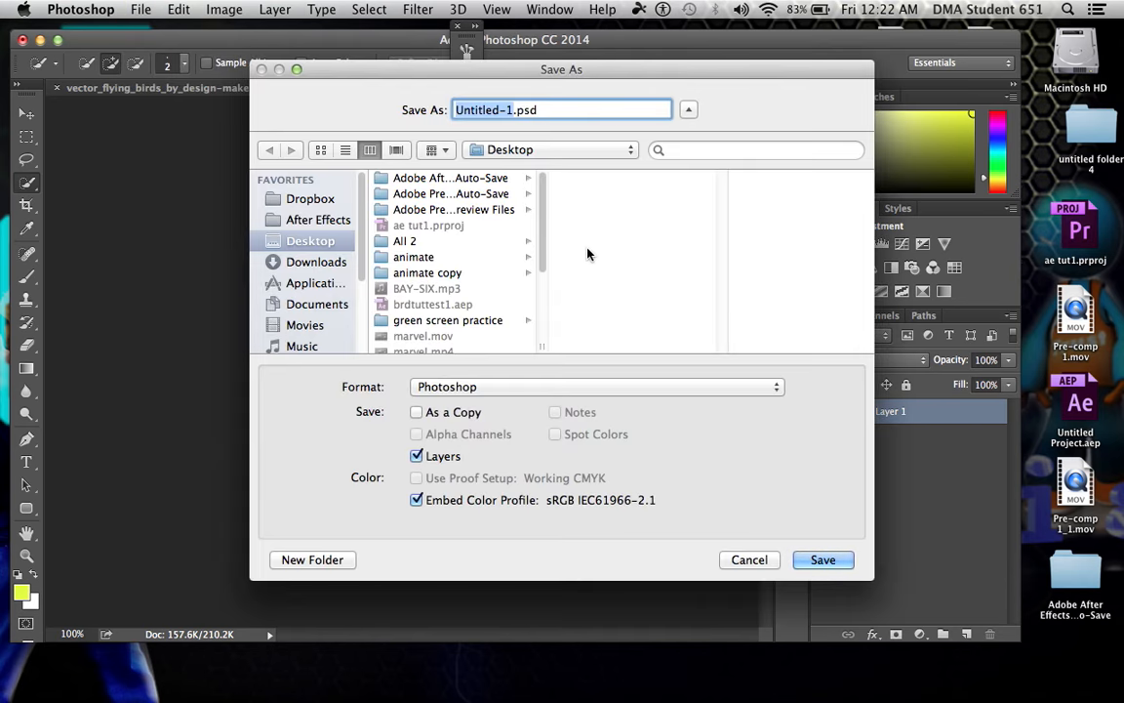
pyautogui.write('bird')
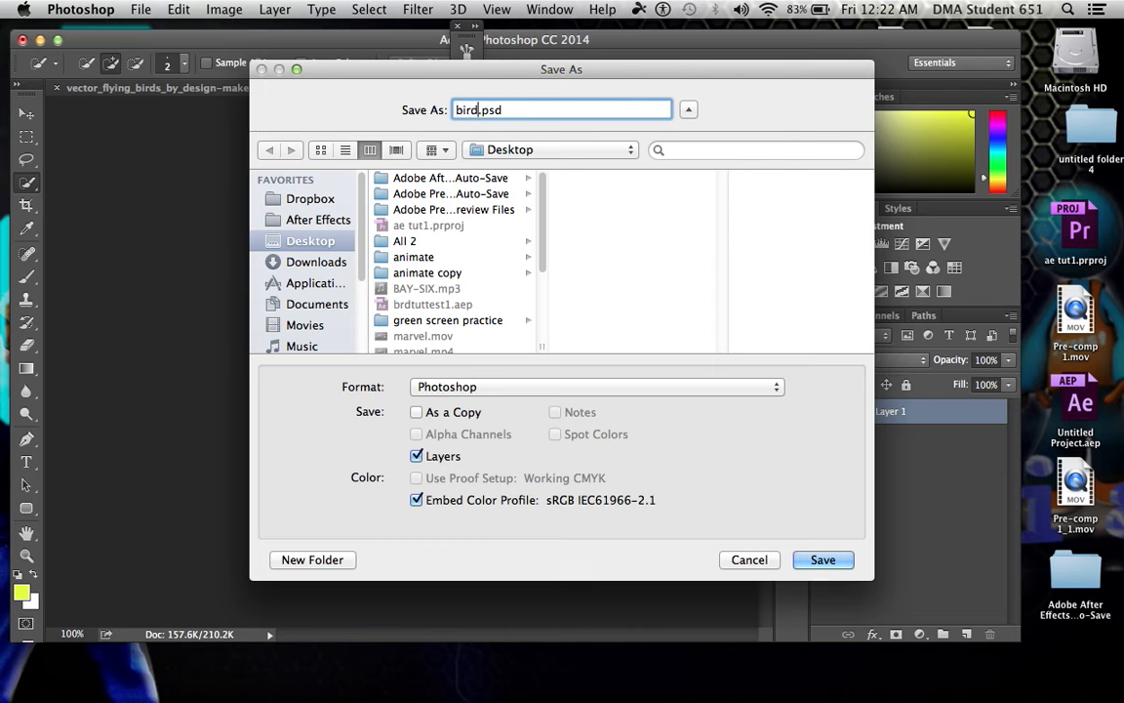
pyautogui.click(596, 387)
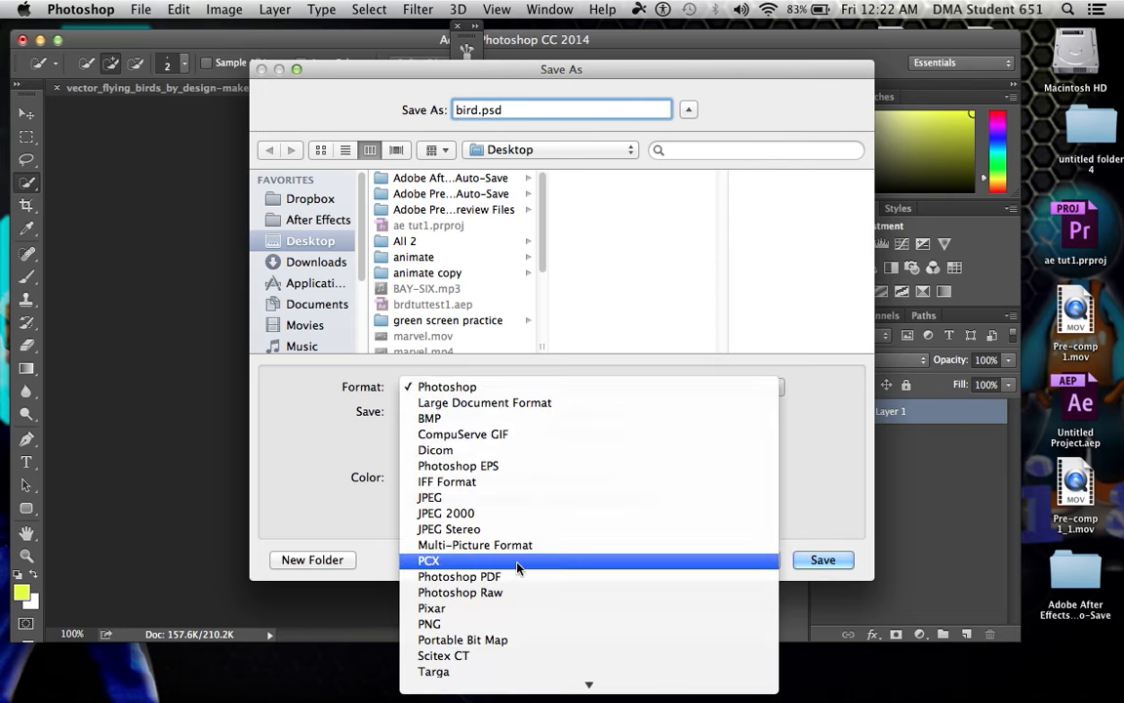
pyautogui.click(491, 625)
pyautogui.click(799, 561)
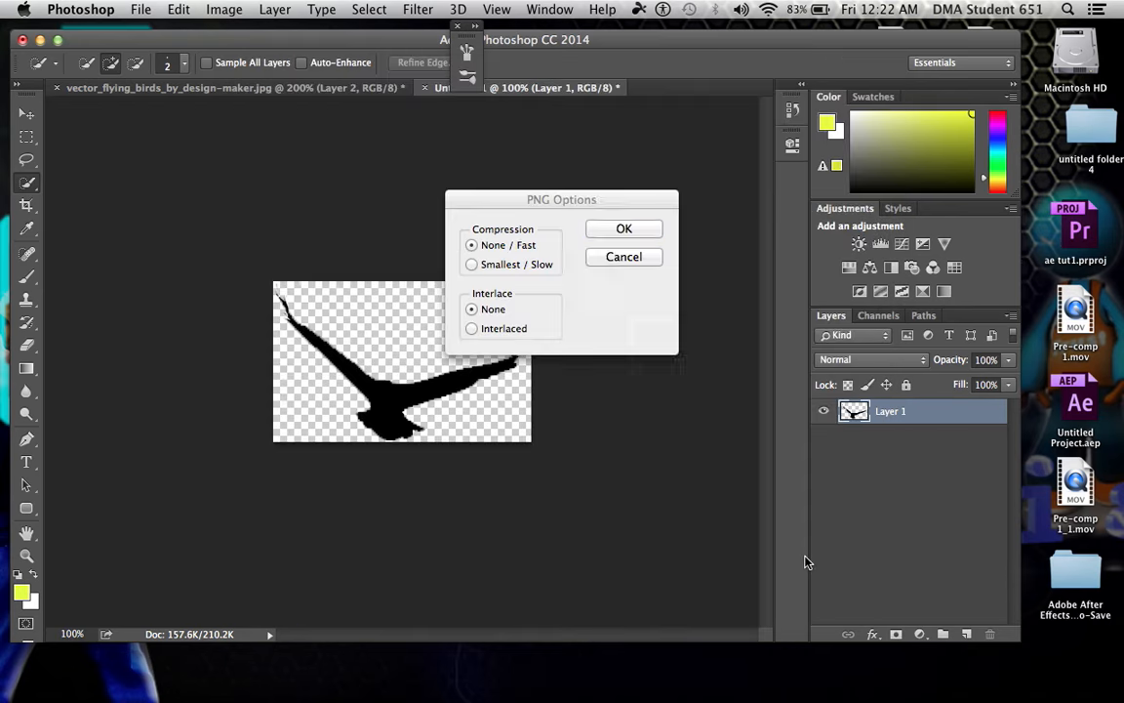
pyautogui.click(623, 228)
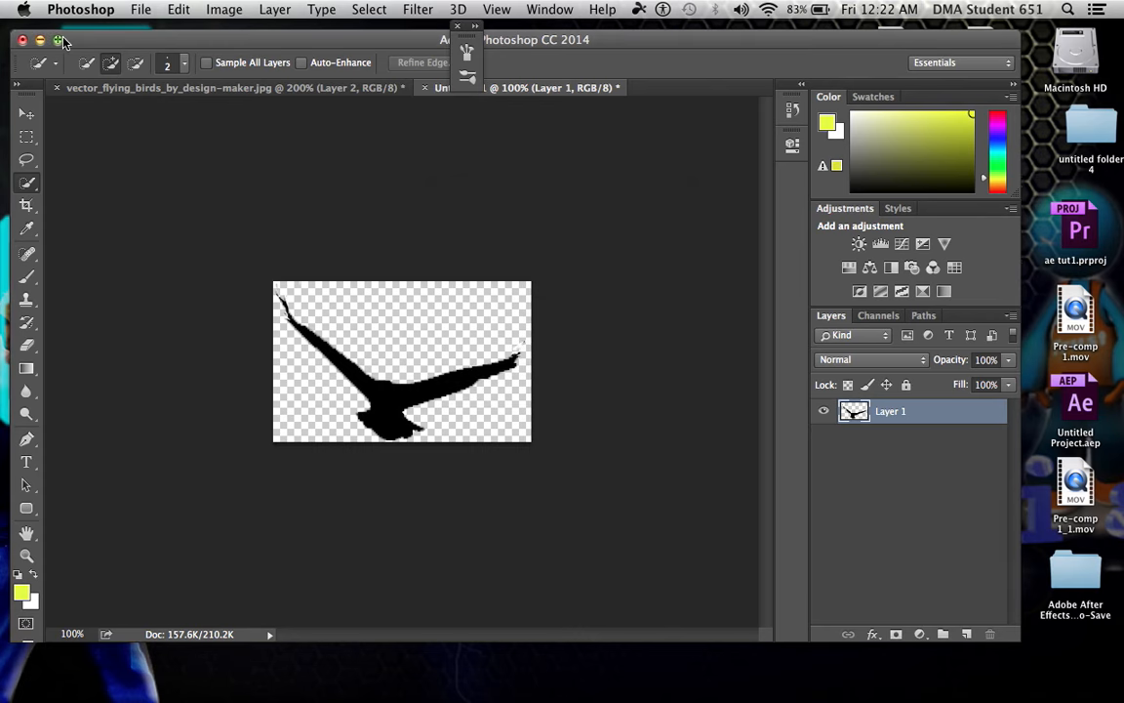
pyautogui.click(40, 40)
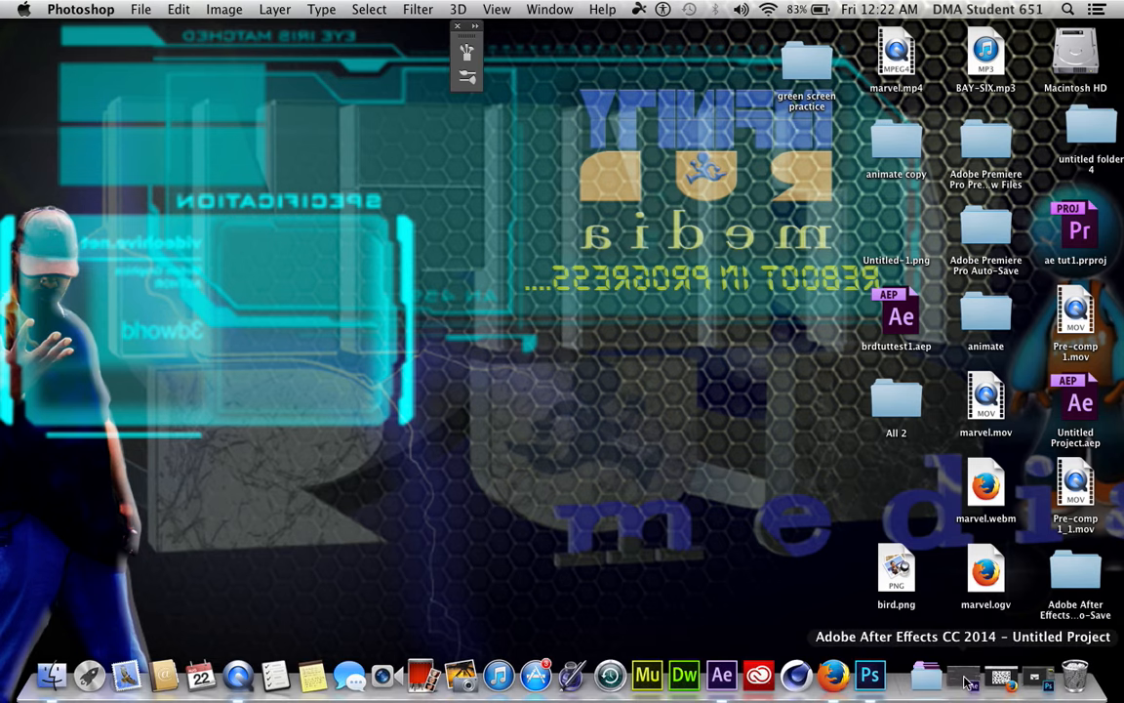
# Switch to After Effects and create a 1280 × 720 composition at 29.97 fps with the default settings
pyautogui.click(966, 678)
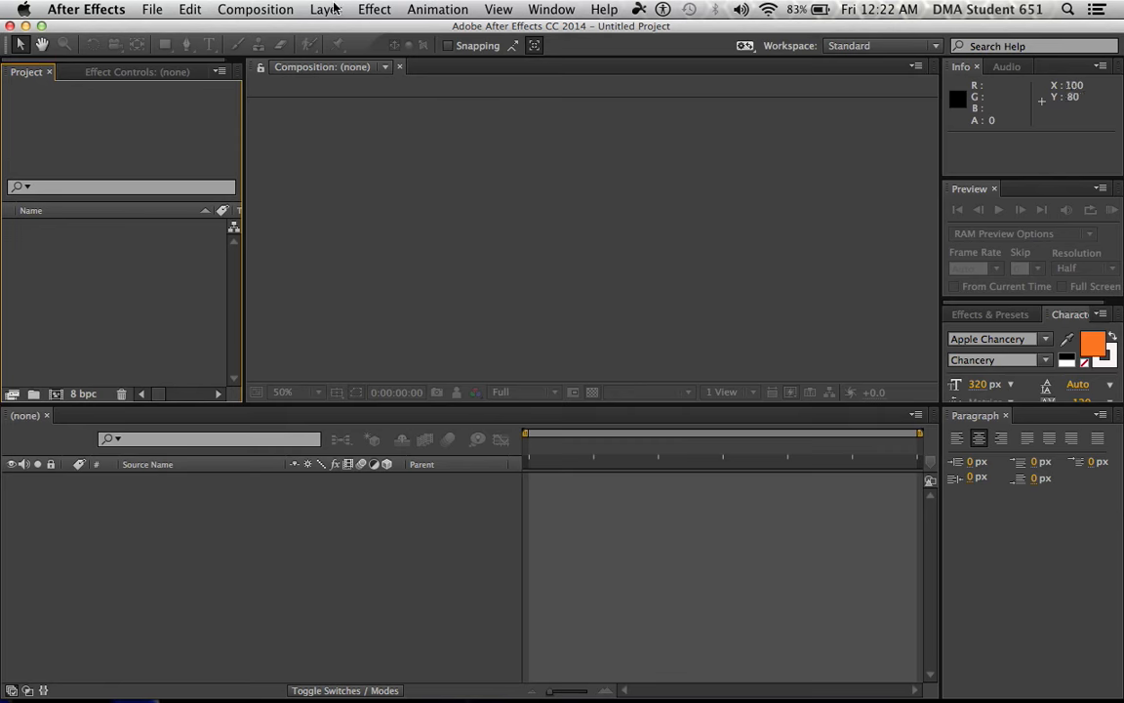
pyautogui.click(236, 11)
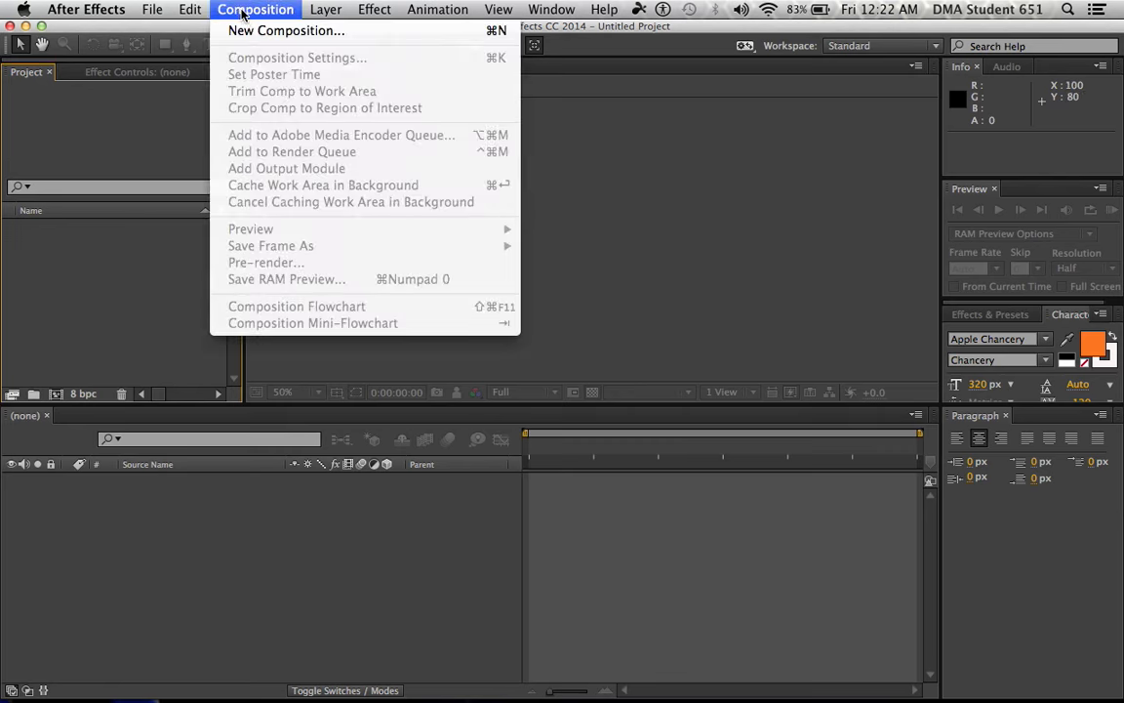
pyautogui.click(235, 28)
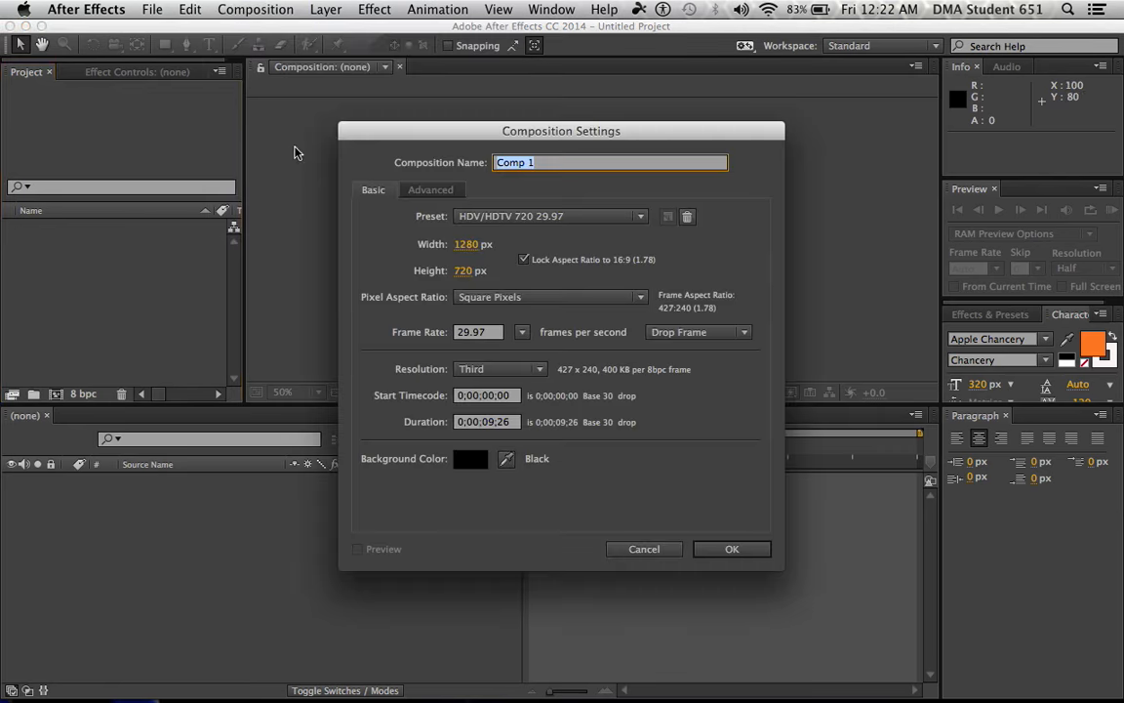
pyautogui.click(727, 549)
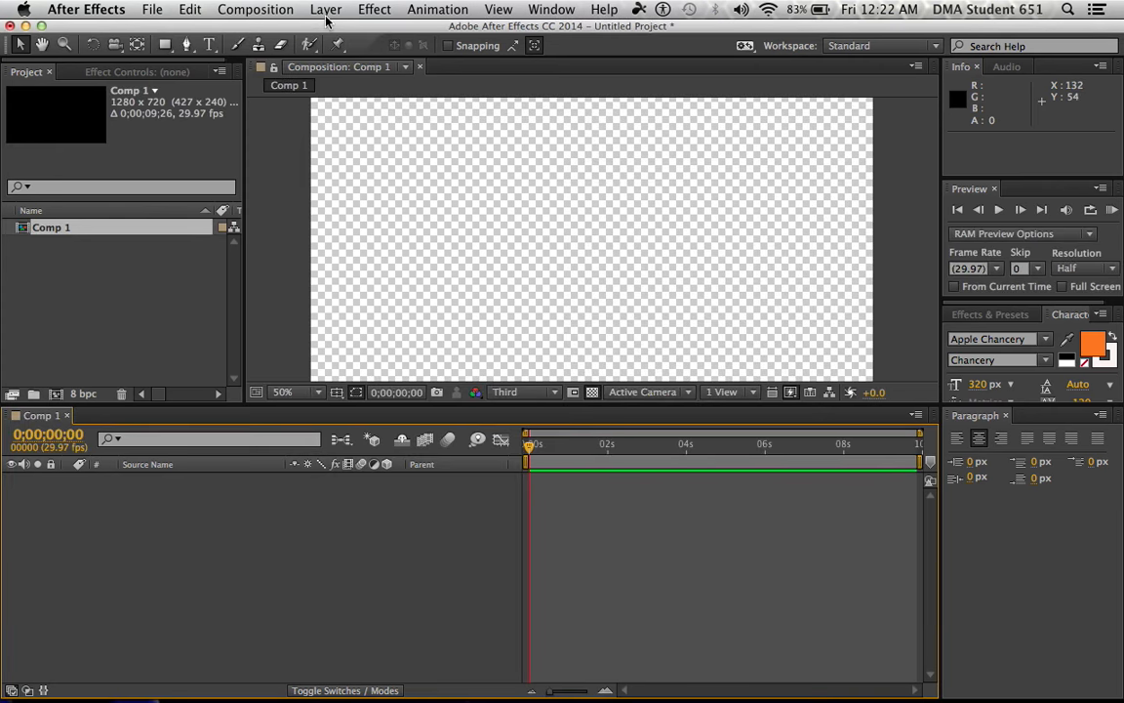
# Add a composition-sized solid layer in light blue (66AEFF) as the sky background
pyautogui.click(326, 10)
pyautogui.moveTo(361, 37)
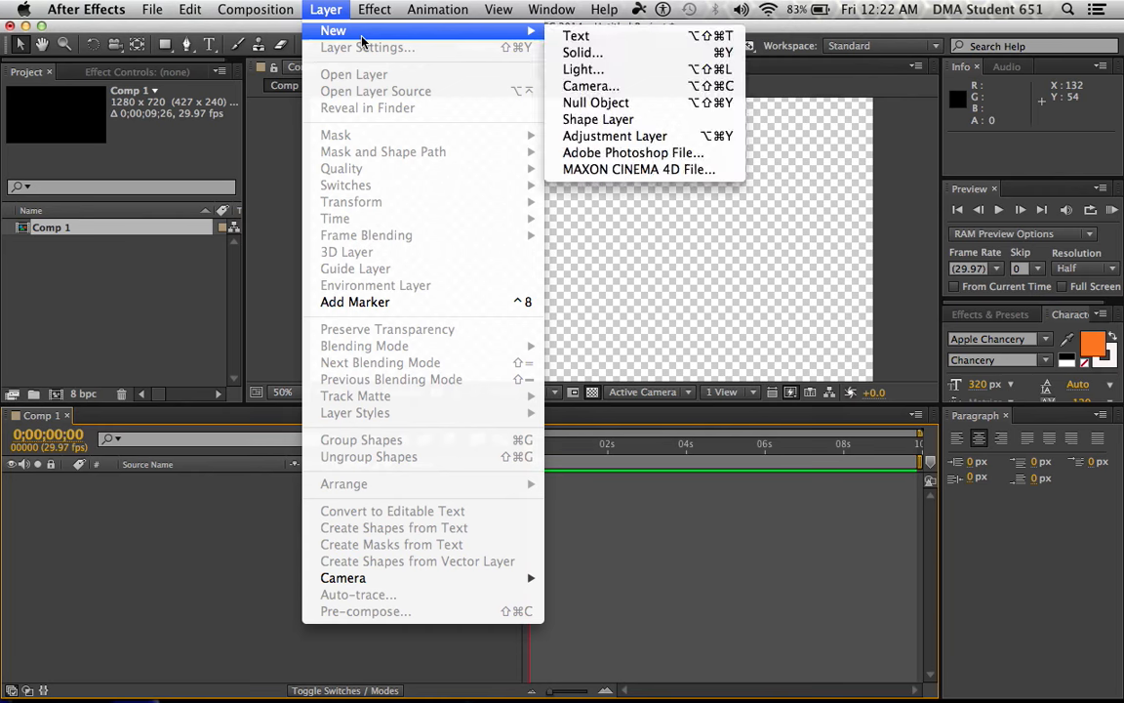
pyautogui.click(583, 51)
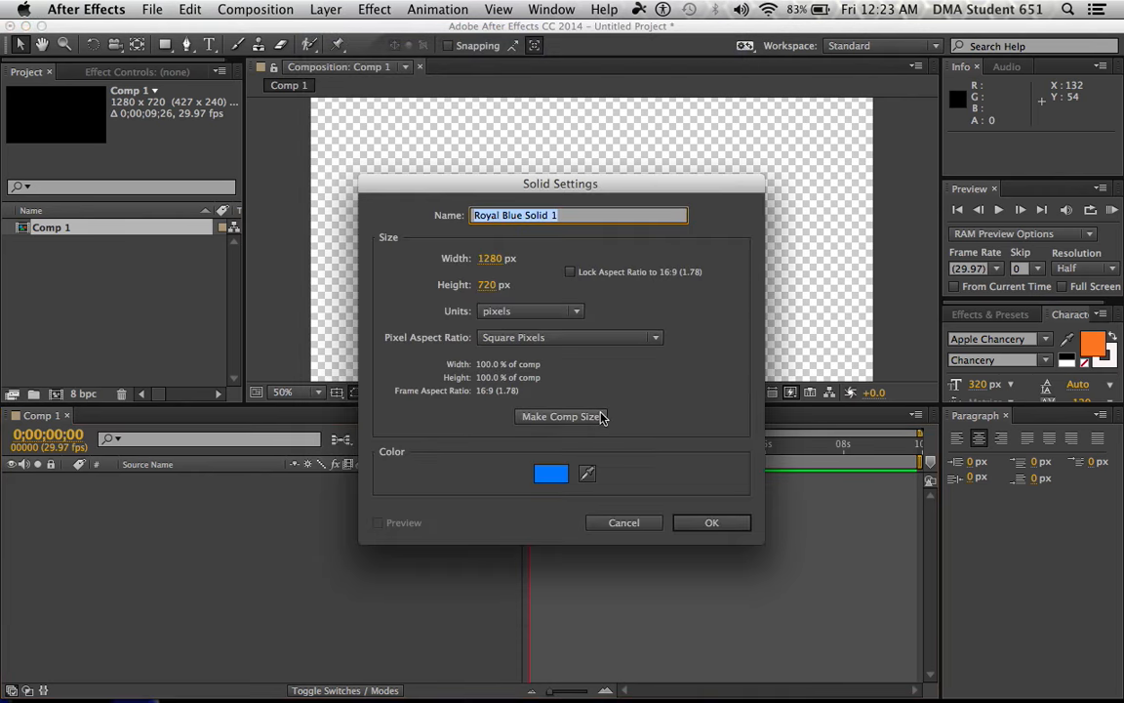
pyautogui.click(551, 474)
pyautogui.moveTo(488, 278); pyautogui.dragTo(487, 226)
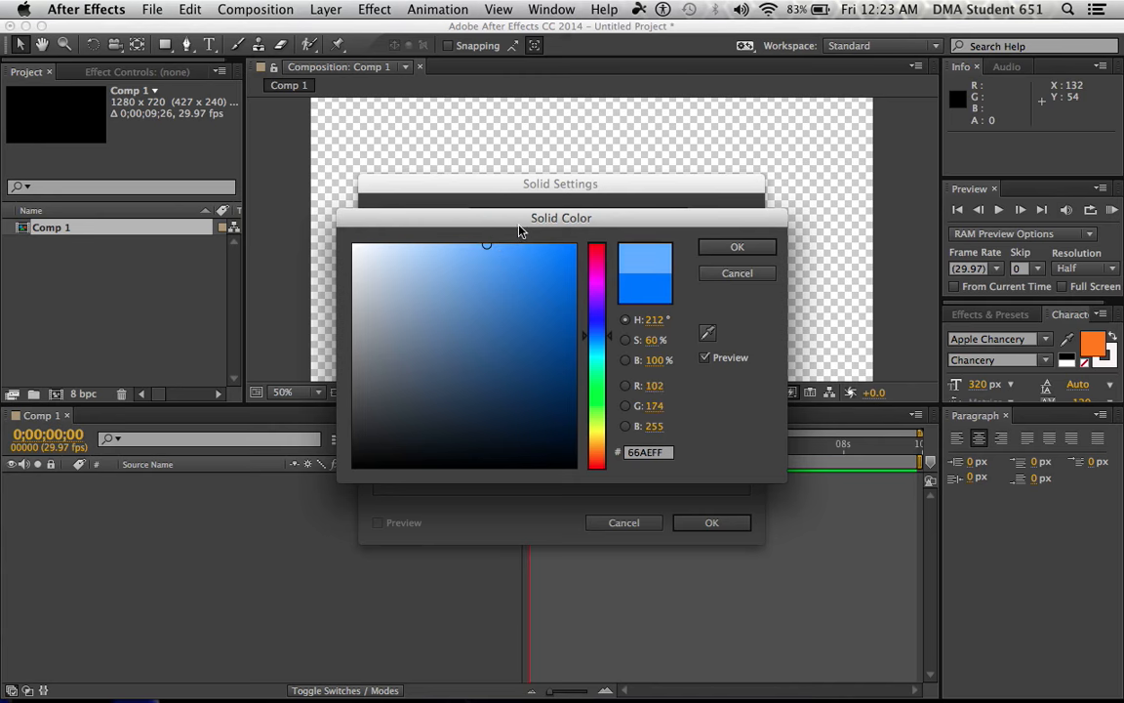
pyautogui.click(739, 247)
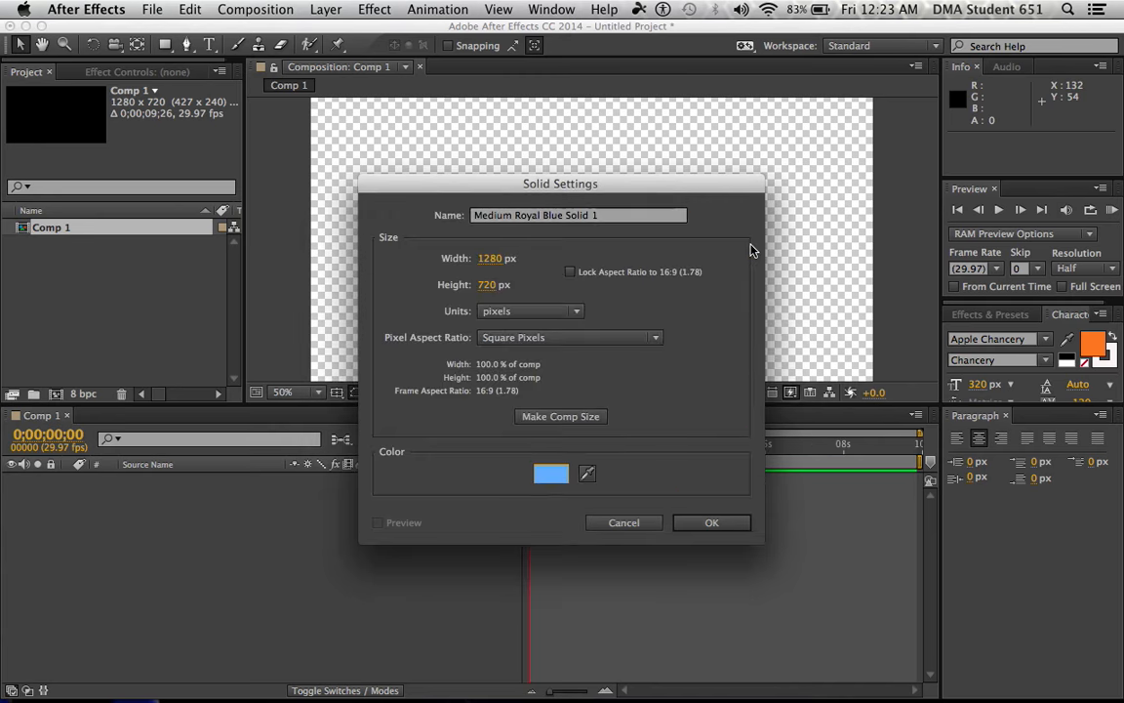
pyautogui.click(709, 523)
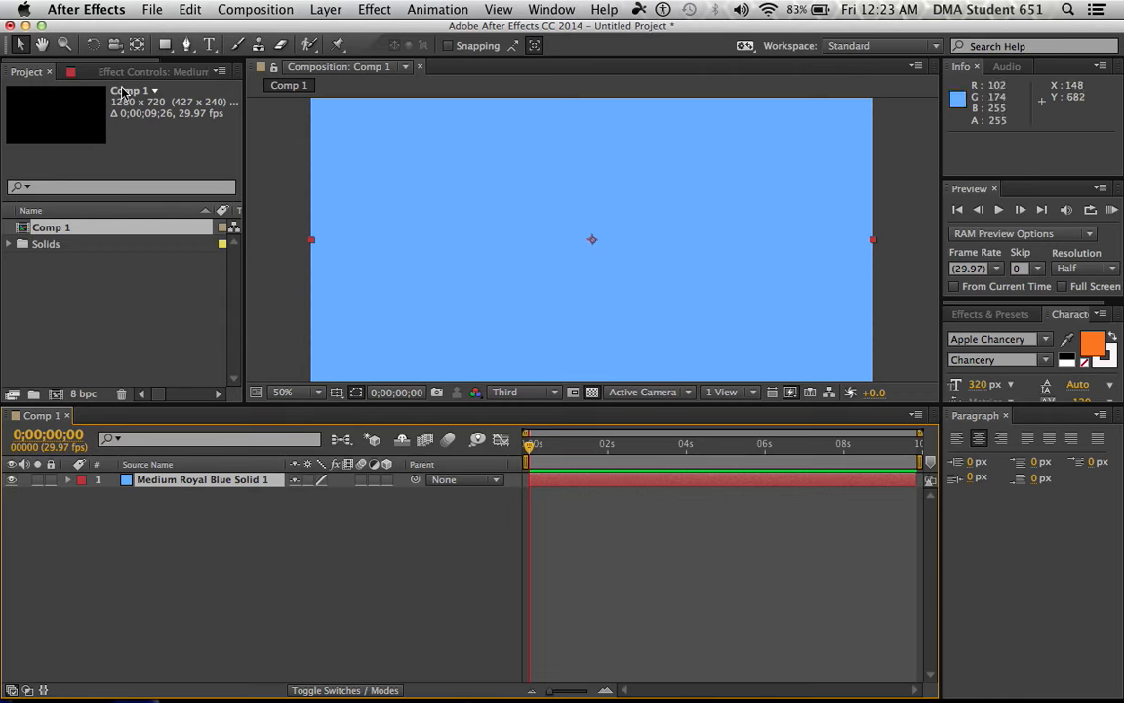
# Import bird.png from the Desktop and place it above the blue solid in Comp 1
pyautogui.click(151, 9)
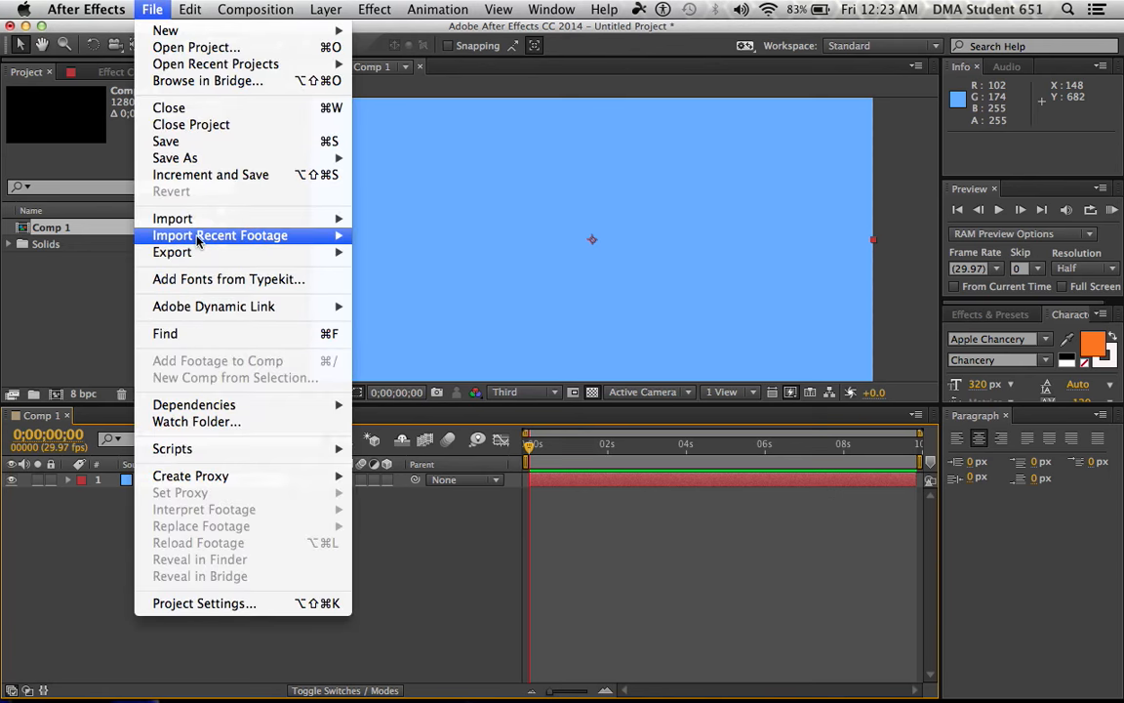
pyautogui.moveTo(201, 224)
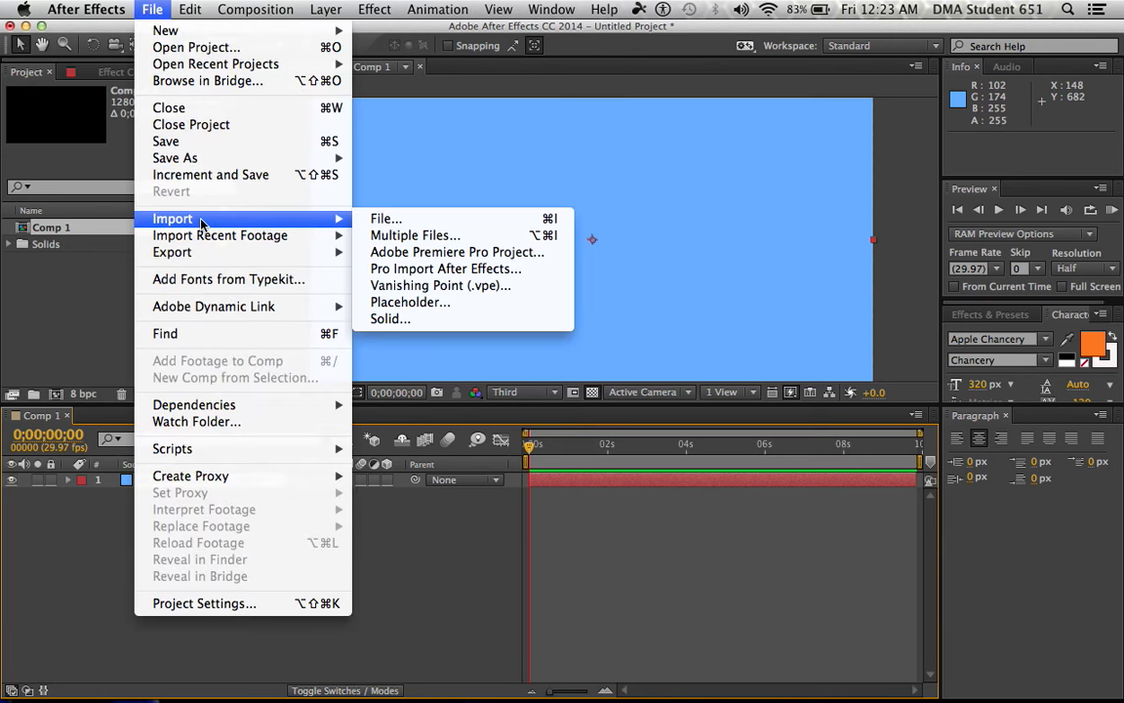
pyautogui.click(388, 220)
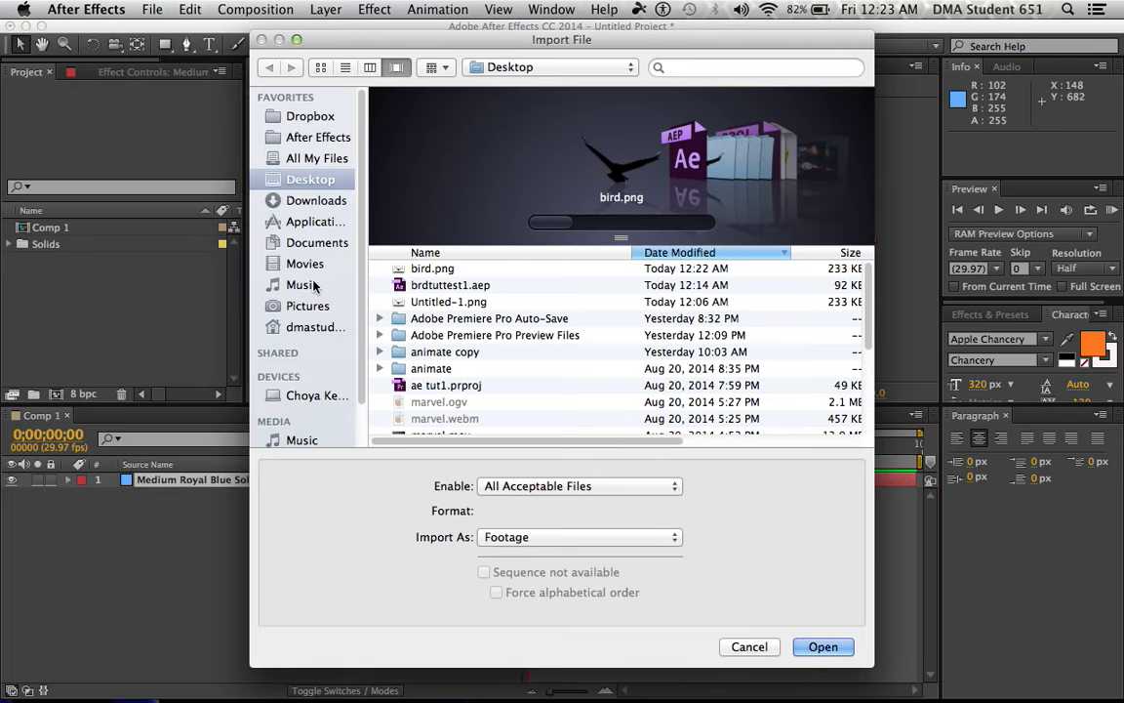
pyautogui.click(423, 269)
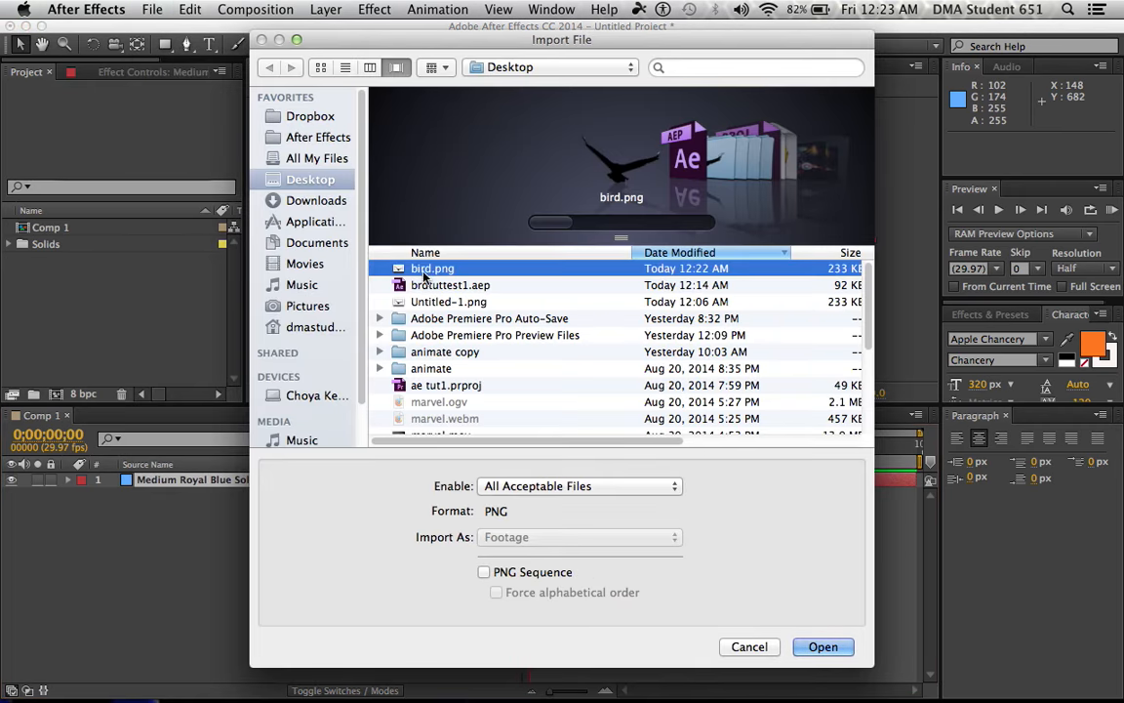
pyautogui.click(823, 646)
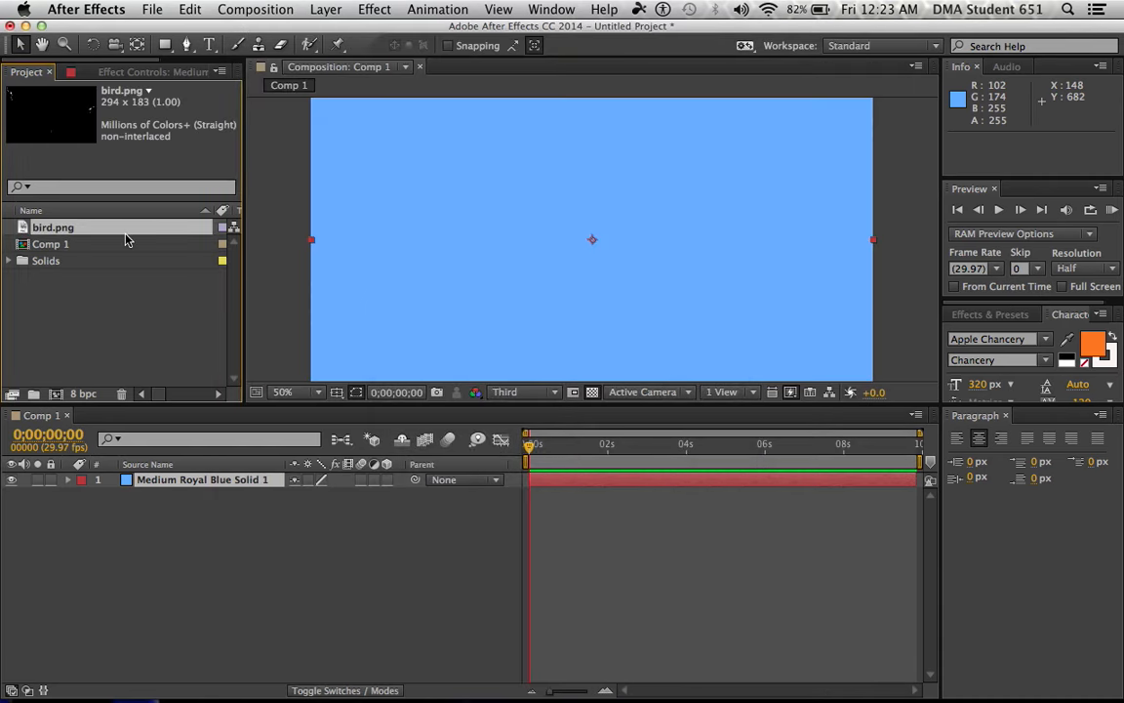
pyautogui.moveTo(43, 232); pyautogui.dragTo(143, 480)
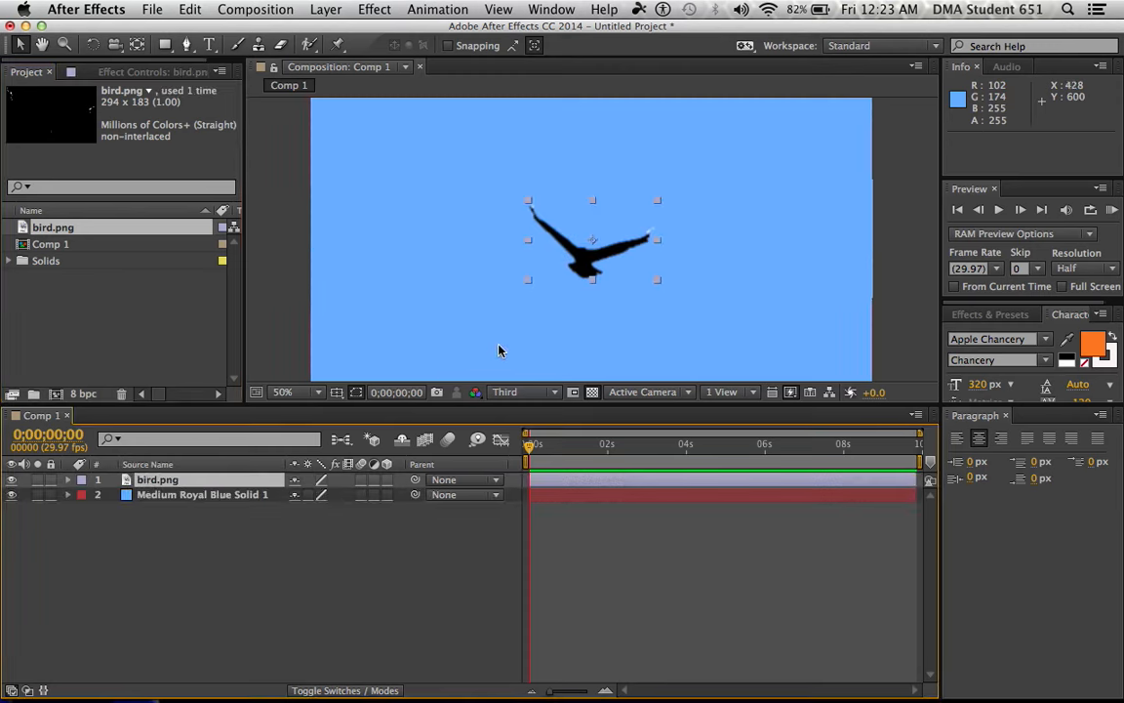
# Move the bird down and to the left of the frame's centre, to about position 504, 494
pyautogui.moveTo(585, 264); pyautogui.dragTo(563, 277)
pyautogui.scroll(-4, 596, 299)
pyautogui.scroll(4, 596, 299)
pyautogui.press('.')
pyautogui.press(',')
pyautogui.press(',')
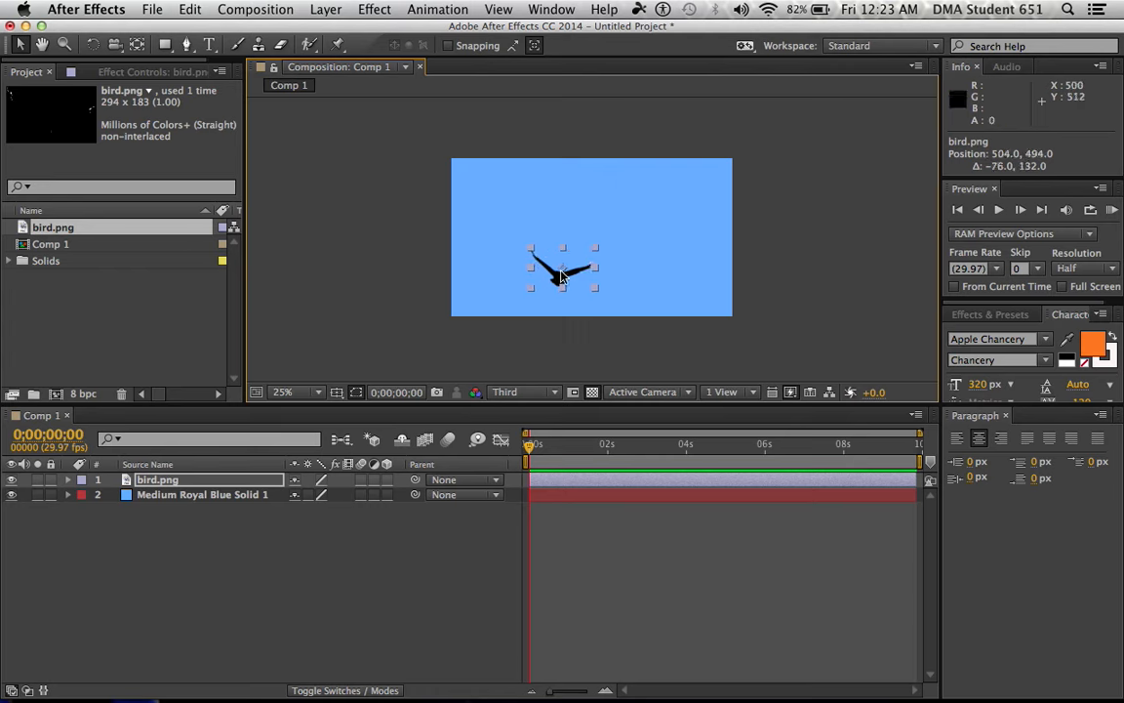
# Place three puppet pins along the bird's left wing: at the shoulder, mid-wing and near the tip
pyautogui.click(338, 45)
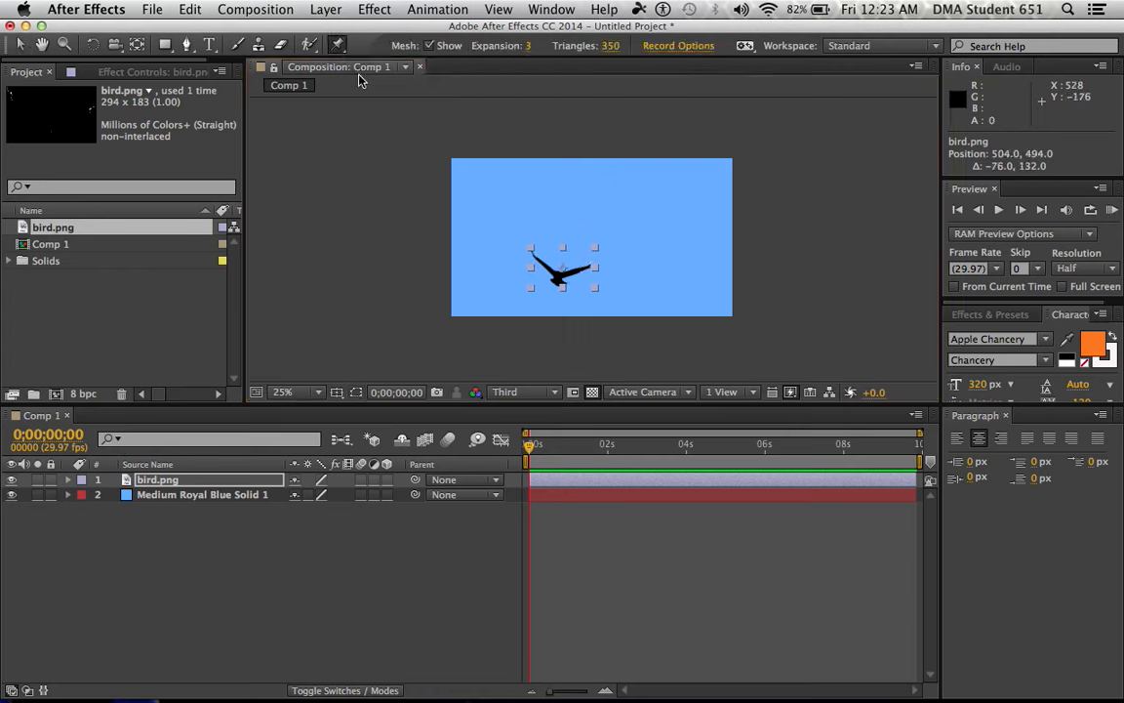
pyautogui.click(550, 391)
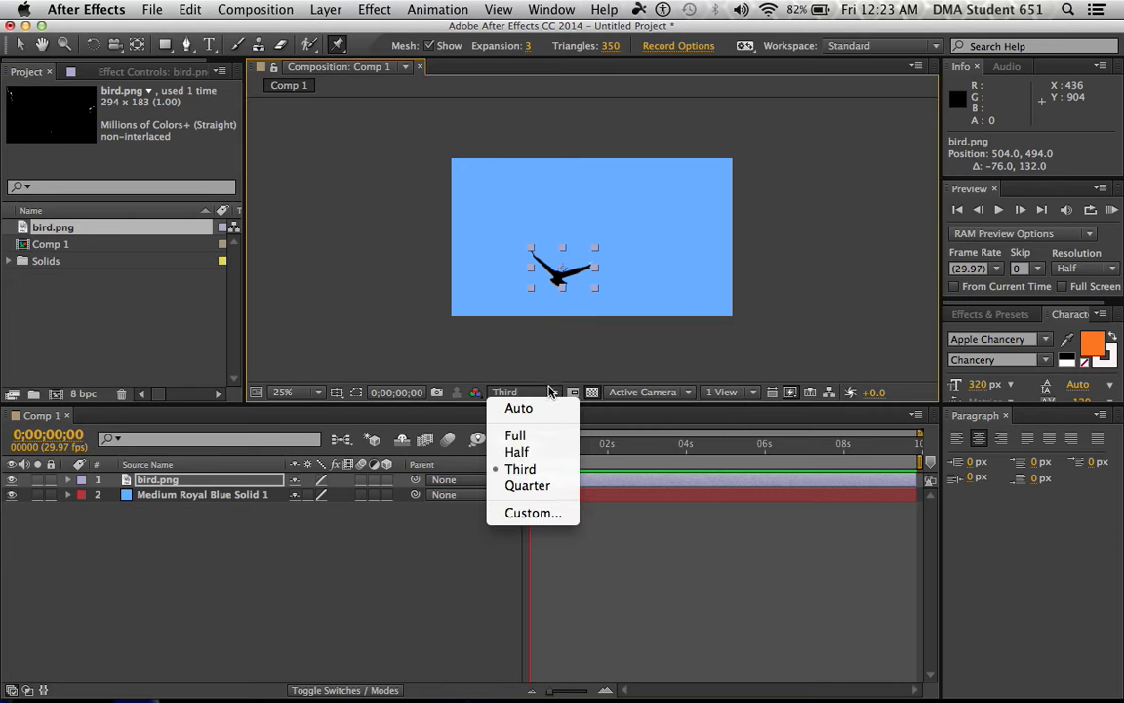
pyautogui.click(553, 358)
pyautogui.scroll(3, 585, 320)
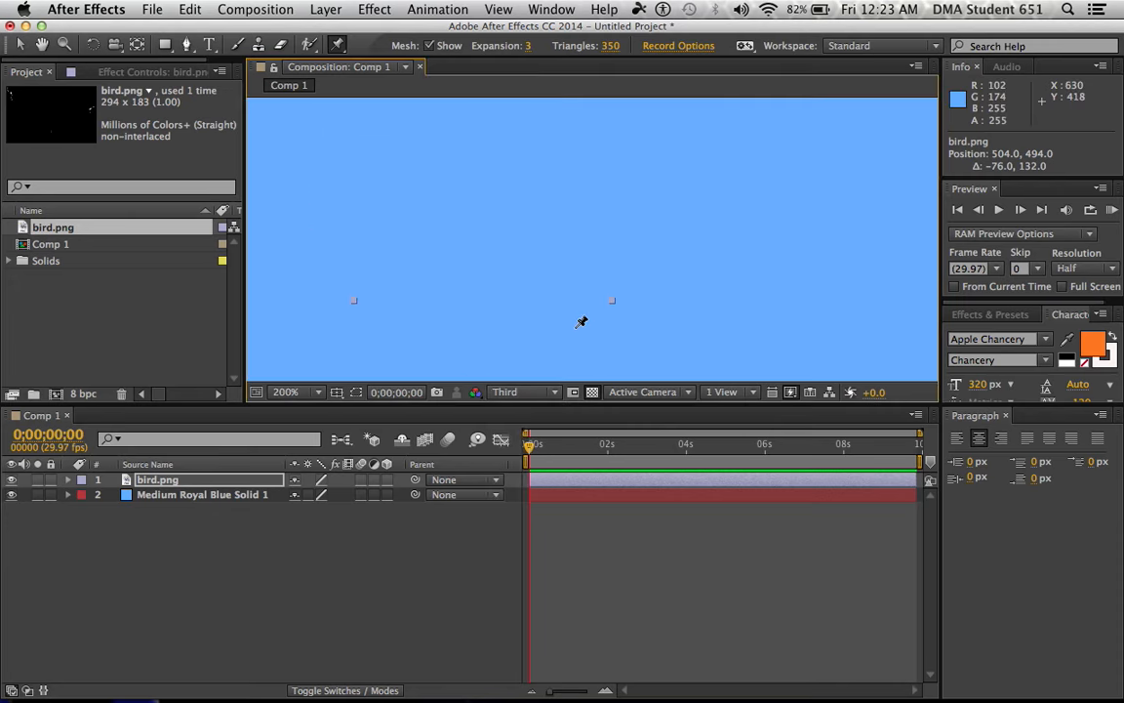
pyautogui.scroll(-1, 584, 321)
pyautogui.press('space')
pyautogui.moveTo(546, 346); pyautogui.dragTo(568, 291)
pyautogui.press('super+p')
pyautogui.scroll(4, 597, 281)
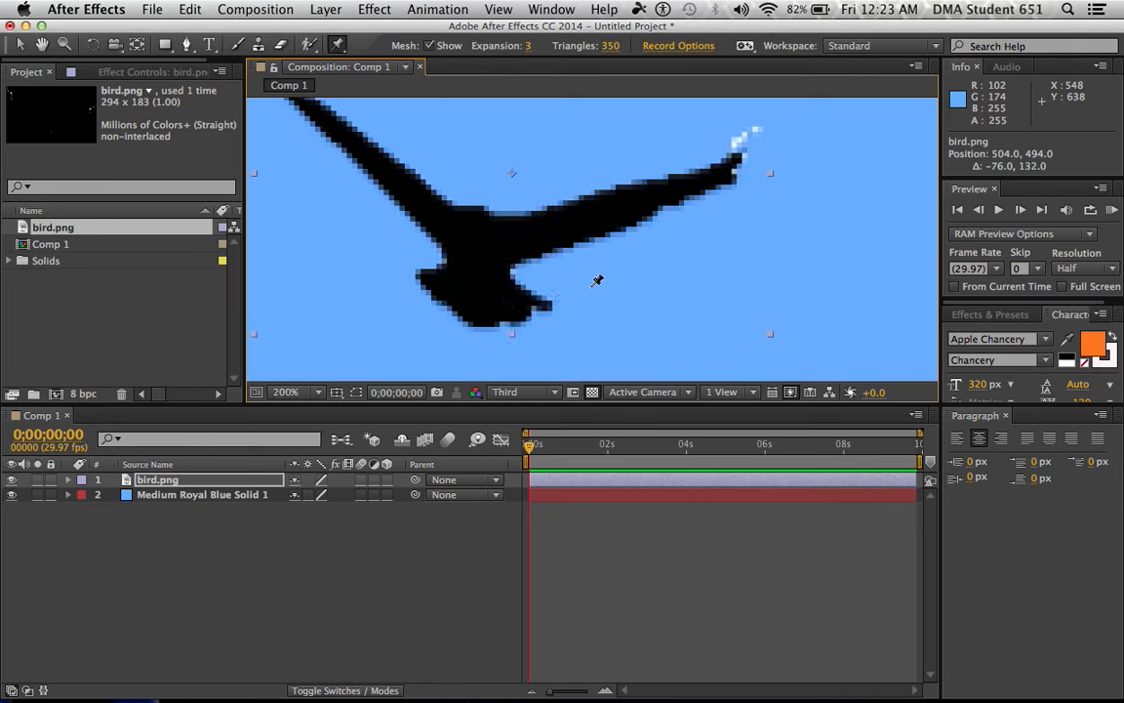
pyautogui.press('space')
pyautogui.press('super+p')
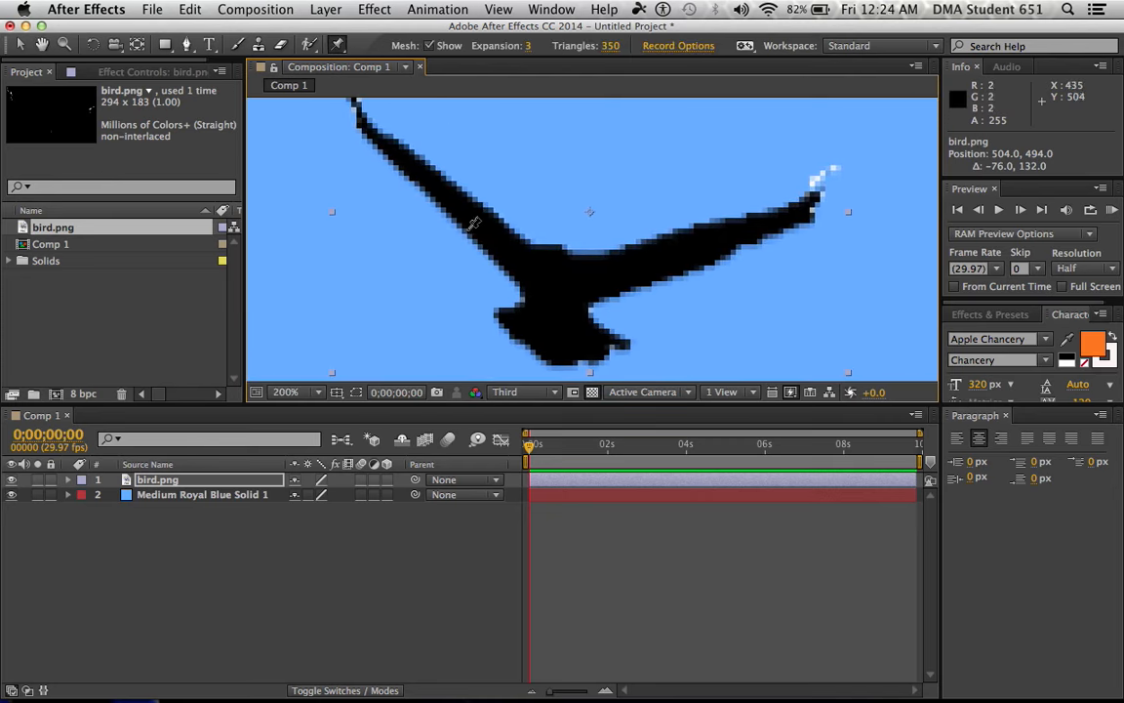
pyautogui.click(517, 258)
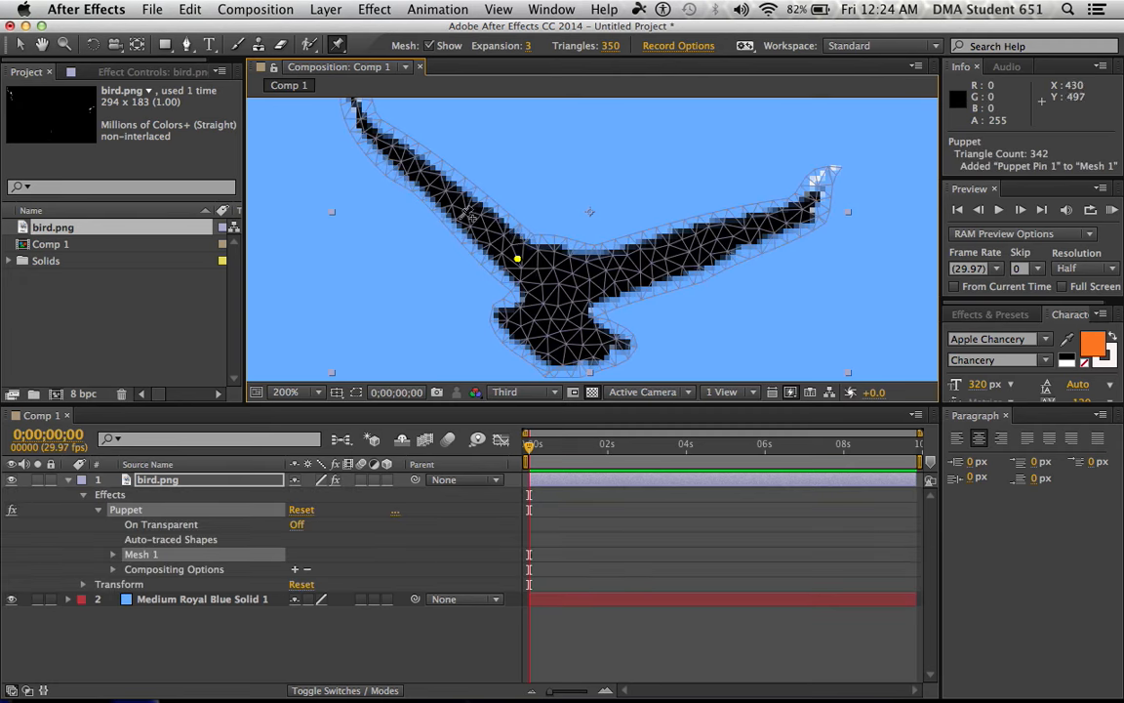
pyautogui.click(471, 215)
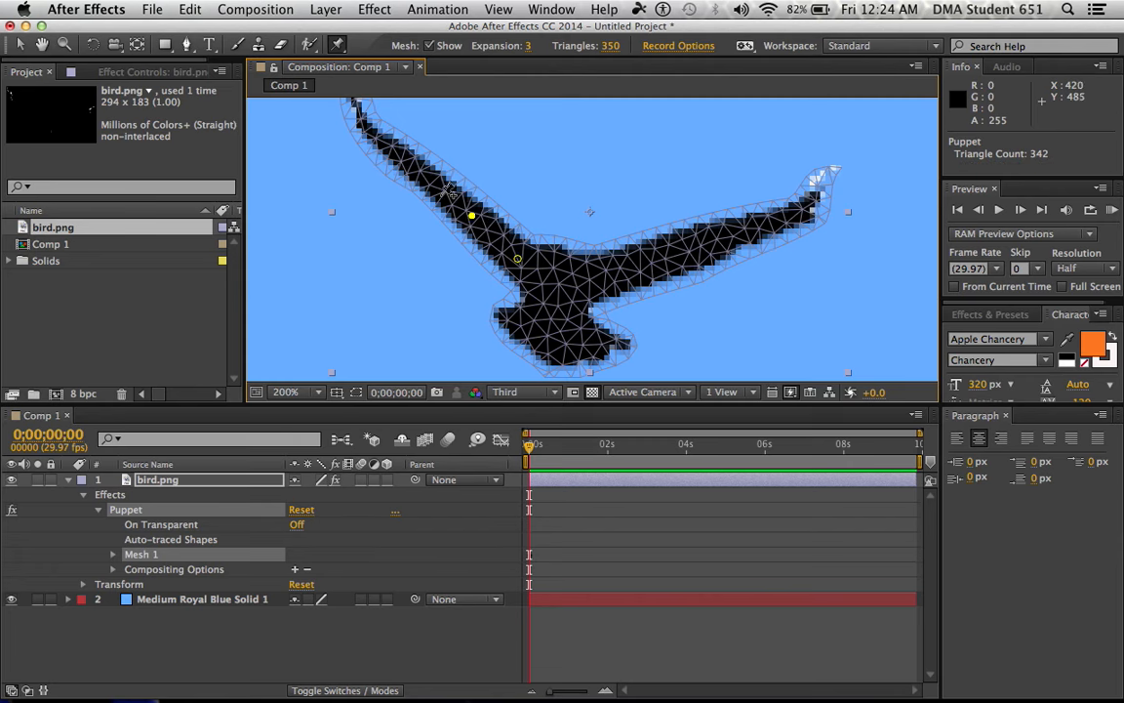
pyautogui.click(364, 130)
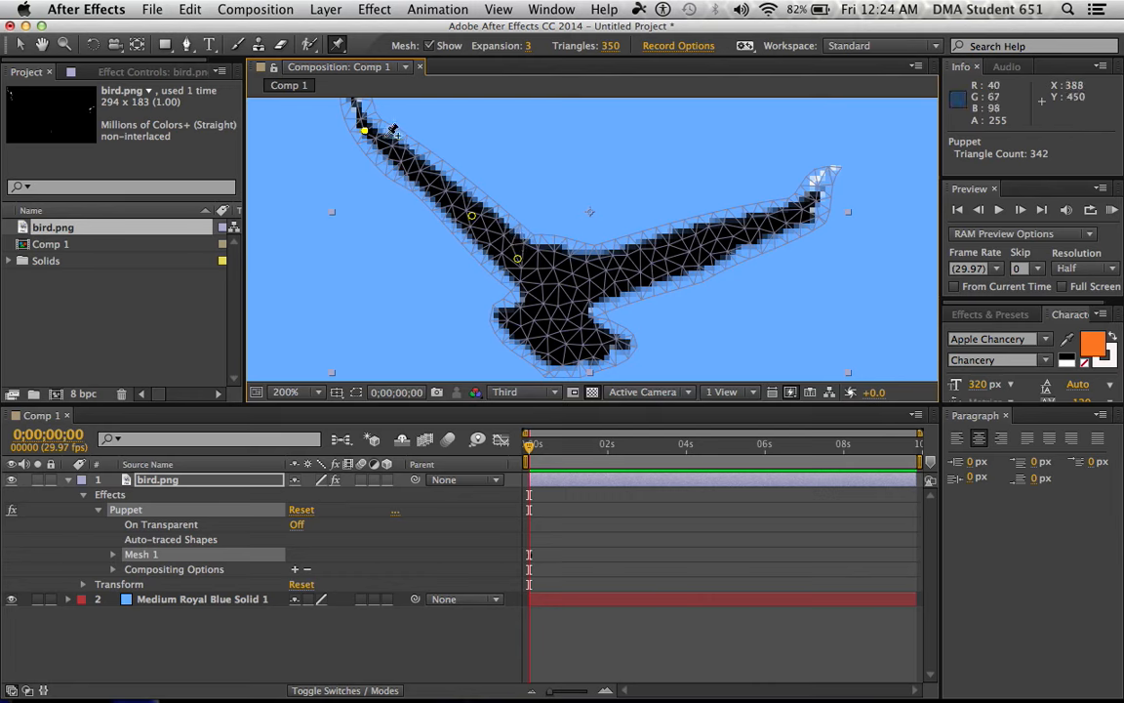
# Bend the left wing by moving its outermost pin slightly down and inward, and toggle the mesh display off and on
pyautogui.moveTo(364, 129)
pyautogui.mouseDown()
pyautogui.moveTo(369, 182)
pyautogui.moveTo(356, 172)
pyautogui.moveTo(364, 189)
pyautogui.moveTo(365, 128)
pyautogui.moveTo(357, 198)
pyautogui.moveTo(357, 146)
pyautogui.mouseUp()
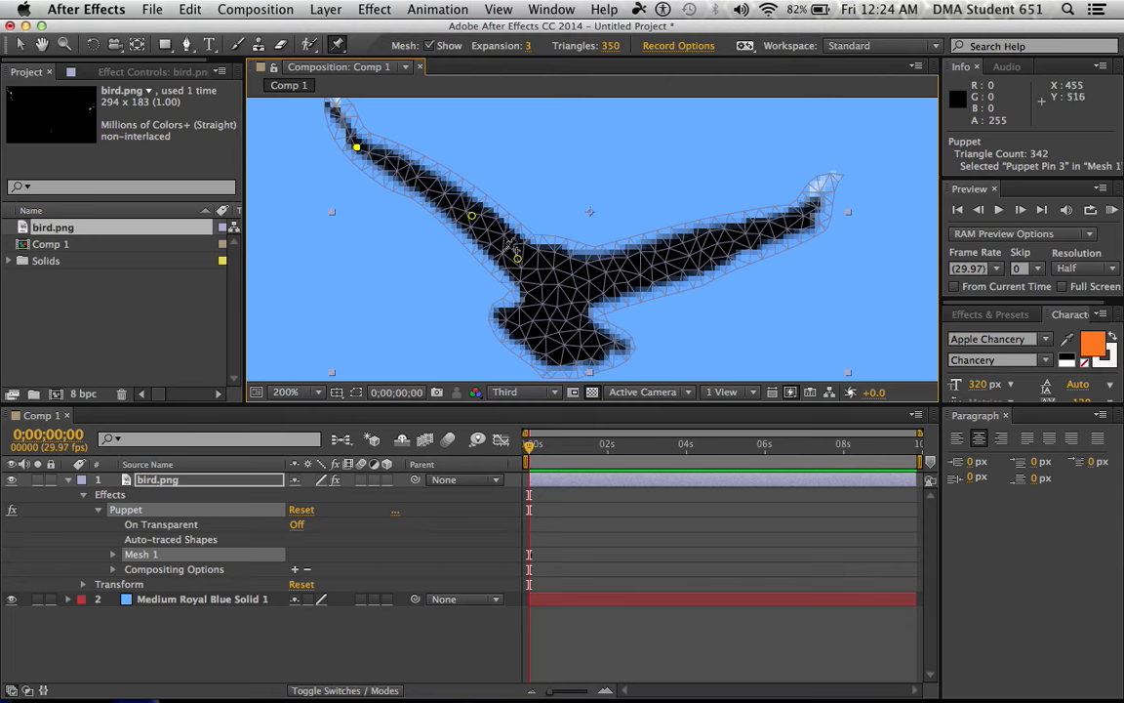
pyautogui.click(428, 47)
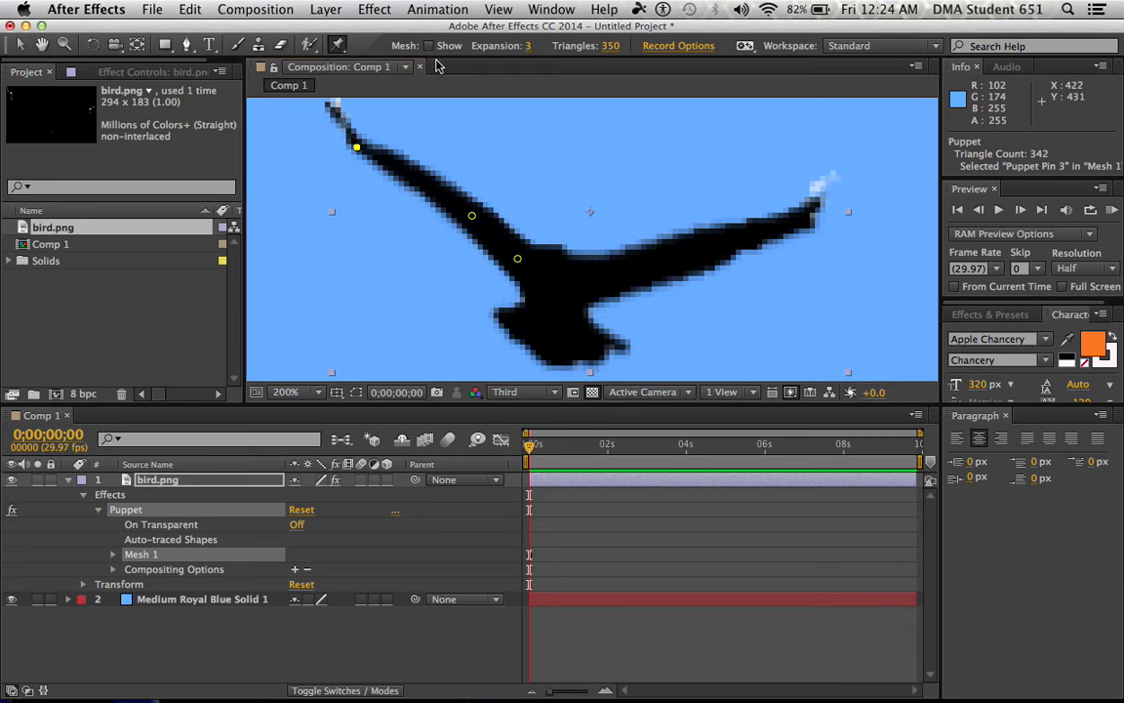
pyautogui.click(430, 46)
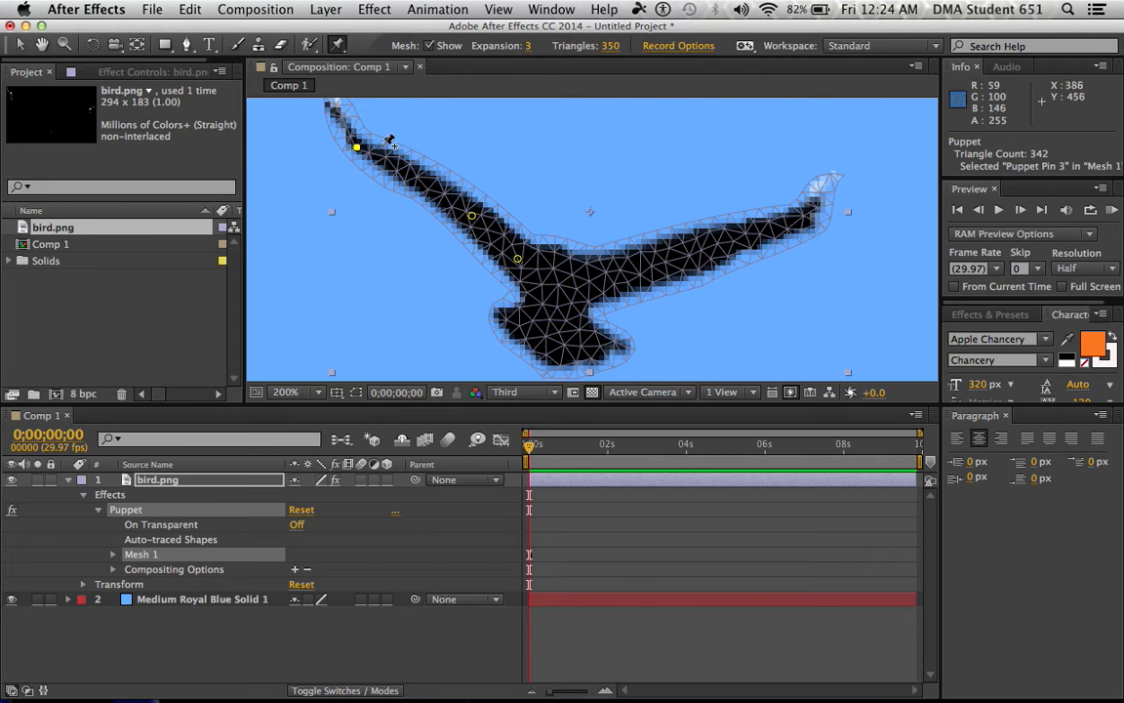
pyautogui.moveTo(353, 146)
pyautogui.mouseDown()
pyautogui.moveTo(371, 221)
pyautogui.moveTo(372, 126)
pyautogui.moveTo(370, 153)
pyautogui.mouseUp()
# Place three puppet pins along the right wing, and pull the outer and middle pins down and inward
pyautogui.click(603, 276)
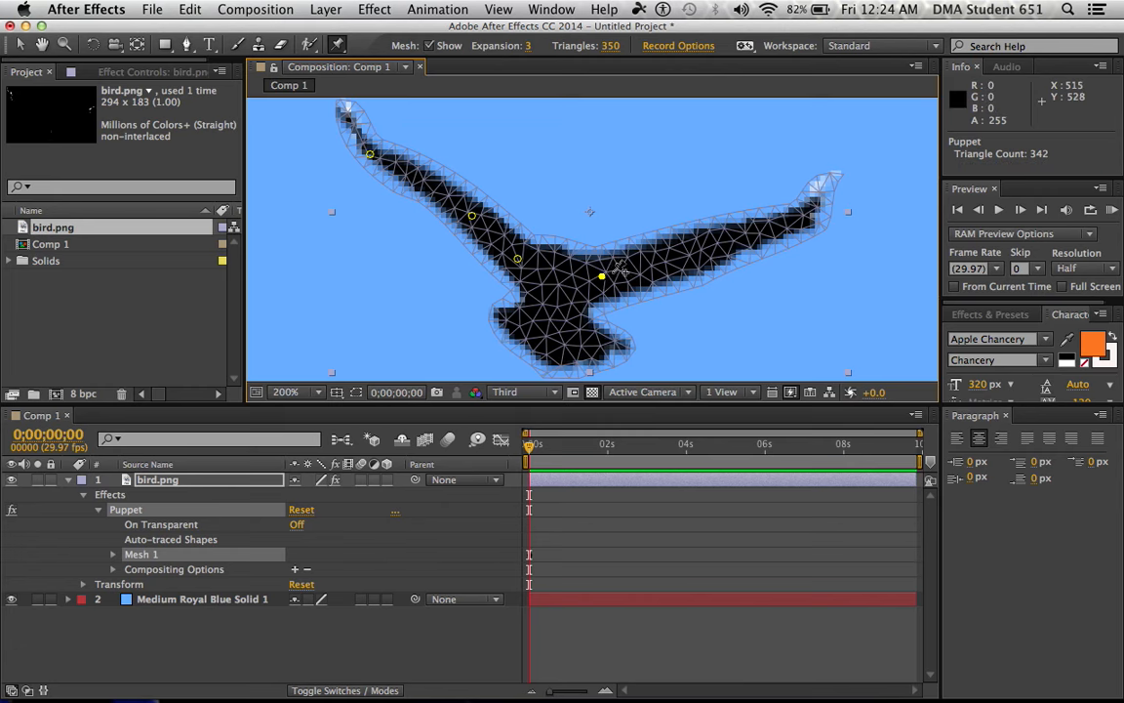
pyautogui.click(678, 259)
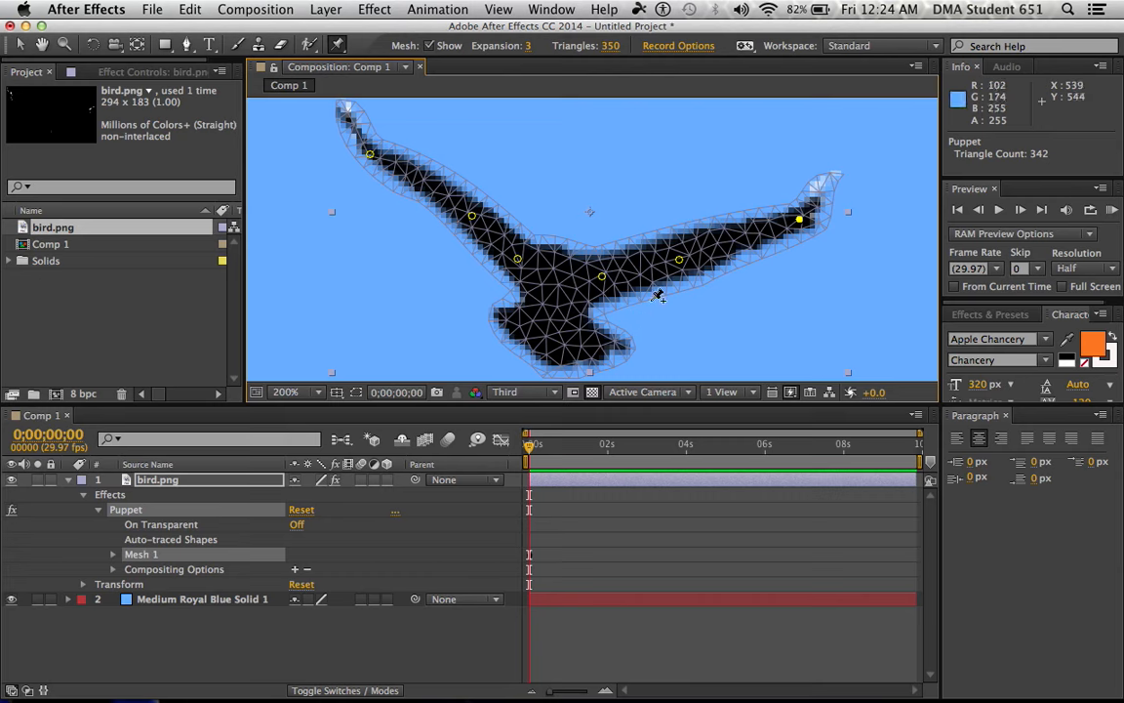
pyautogui.moveTo(801, 224); pyautogui.dragTo(780, 244)
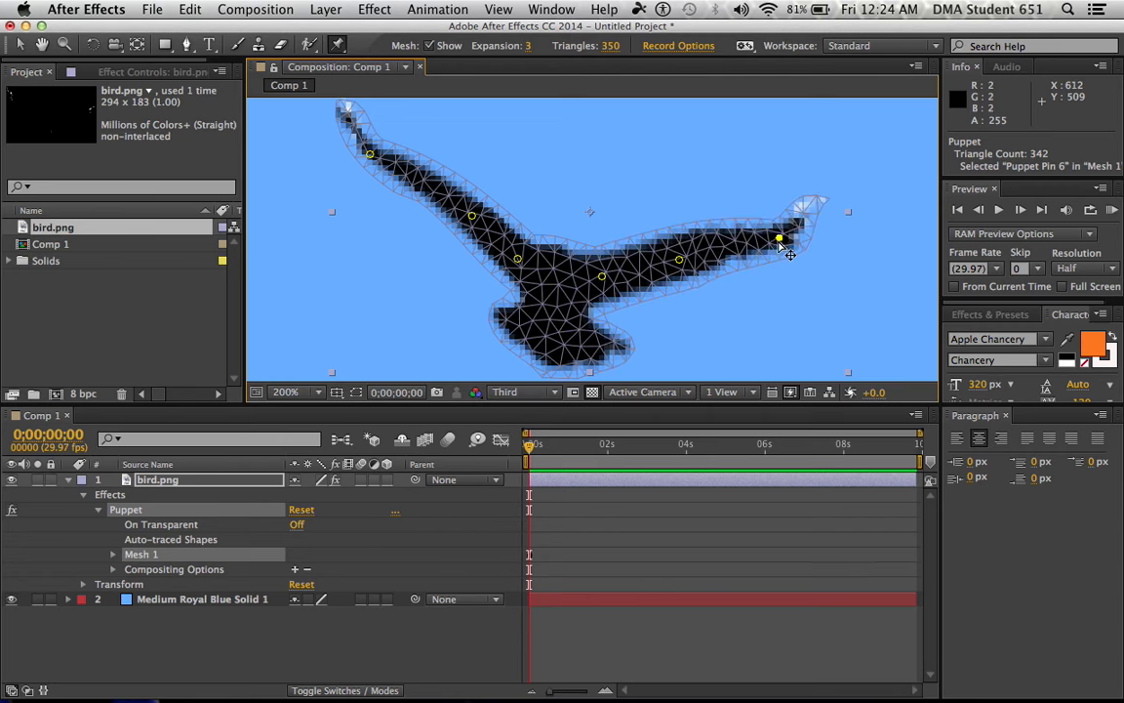
pyautogui.moveTo(681, 264); pyautogui.dragTo(659, 282)
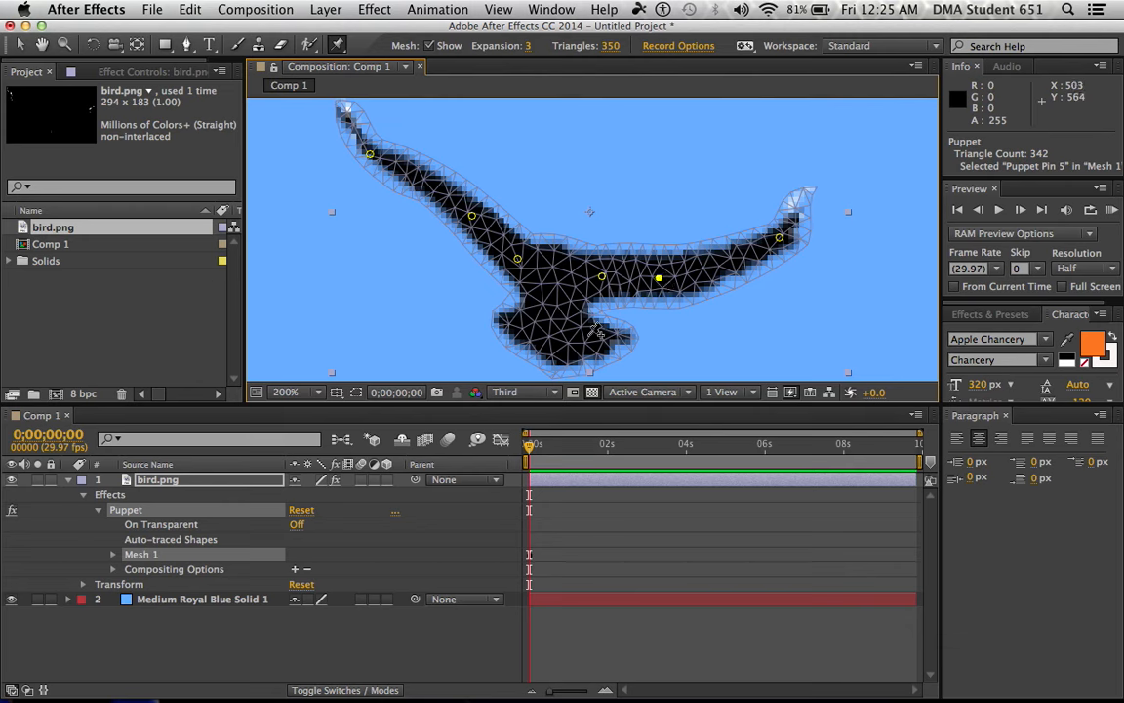
# Anchor the bird's tail and body with seven puppet pins, and lower the right wing's outermost pin further
pyautogui.click(594, 335)
pyautogui.click(559, 337)
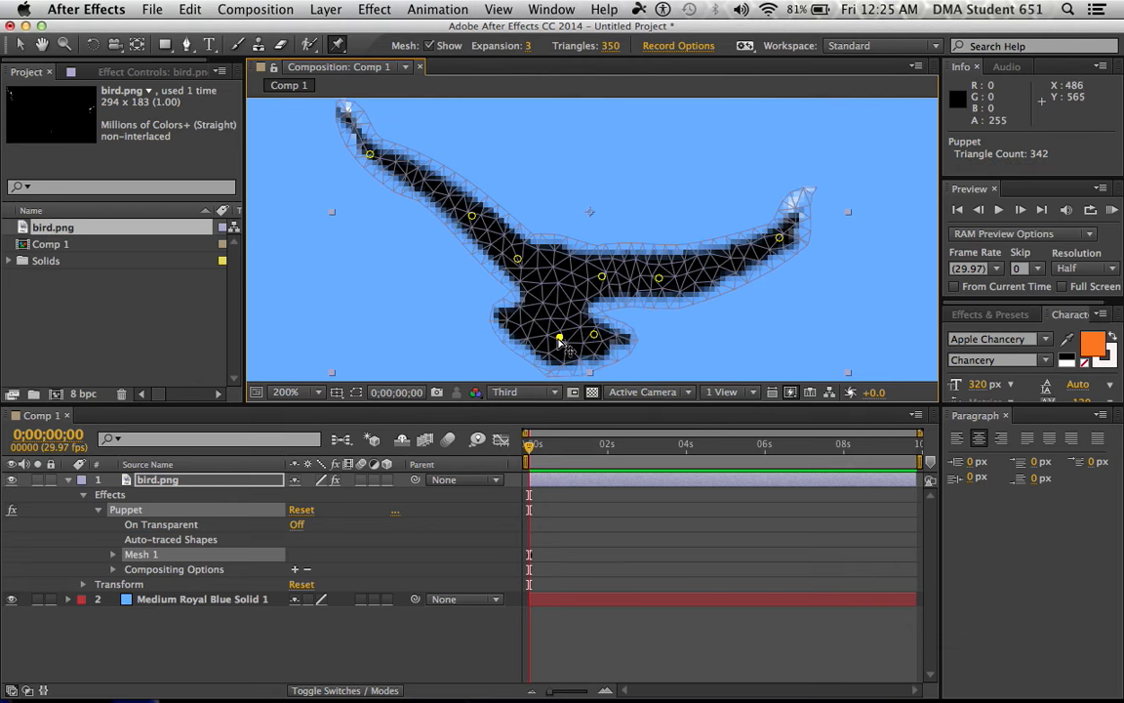
pyautogui.click(527, 322)
pyautogui.click(546, 304)
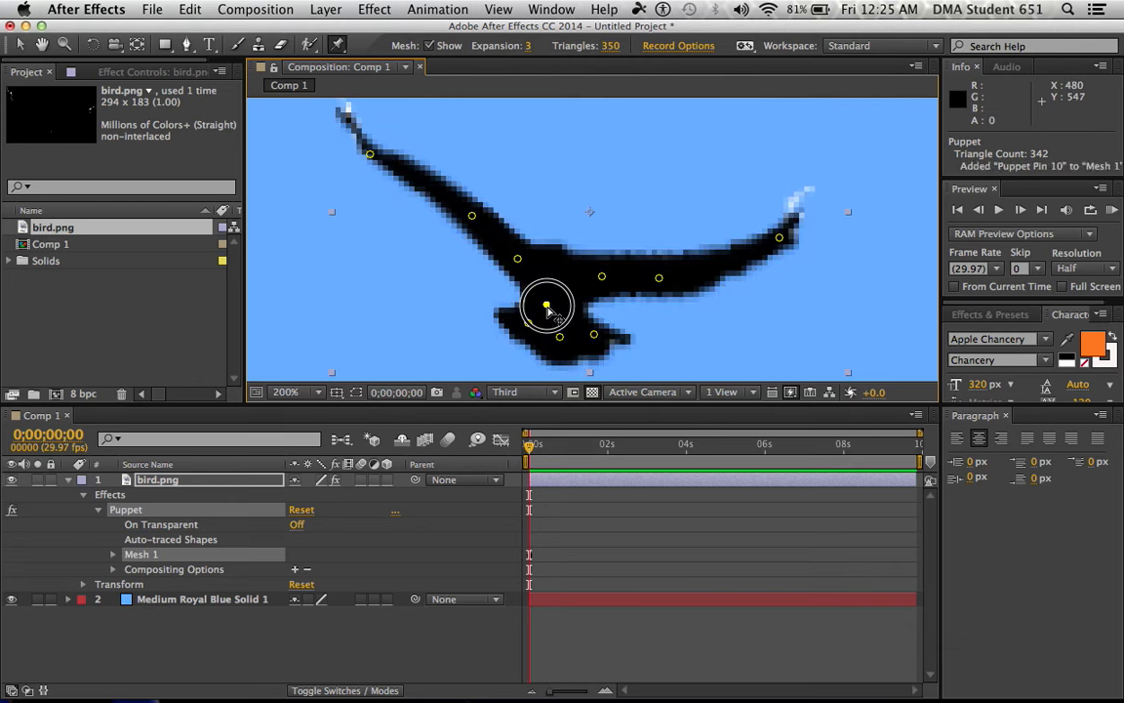
pyautogui.click(567, 299)
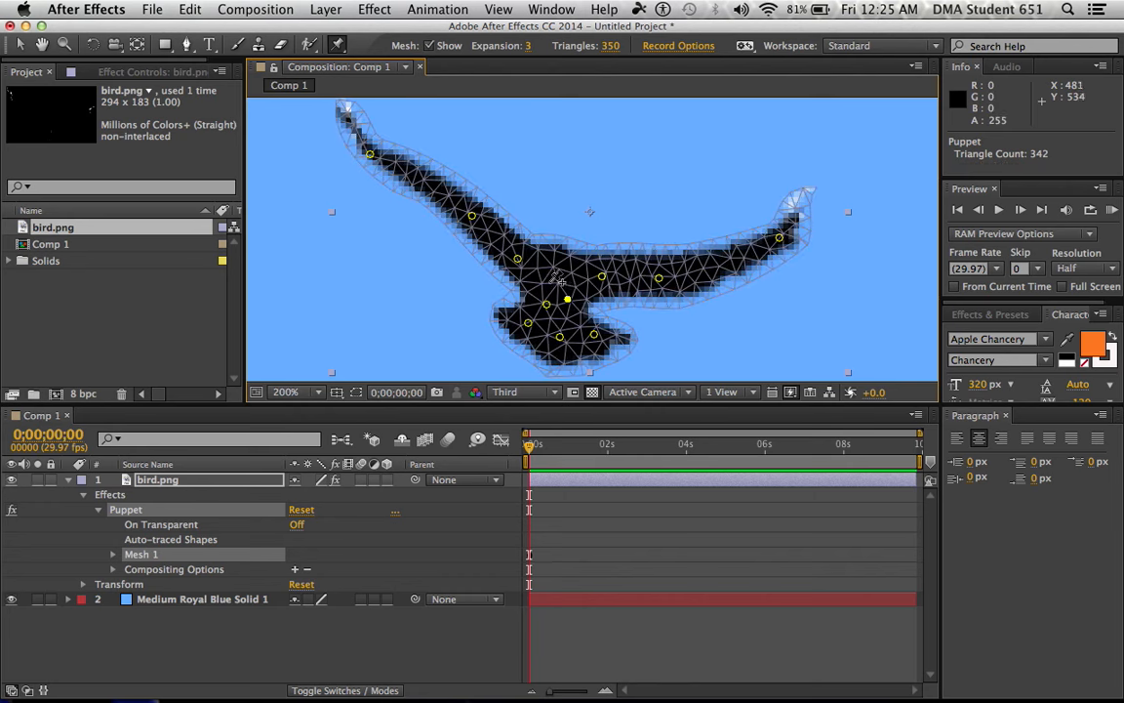
pyautogui.click(550, 277)
pyautogui.click(570, 276)
pyautogui.moveTo(778, 237); pyautogui.dragTo(759, 275)
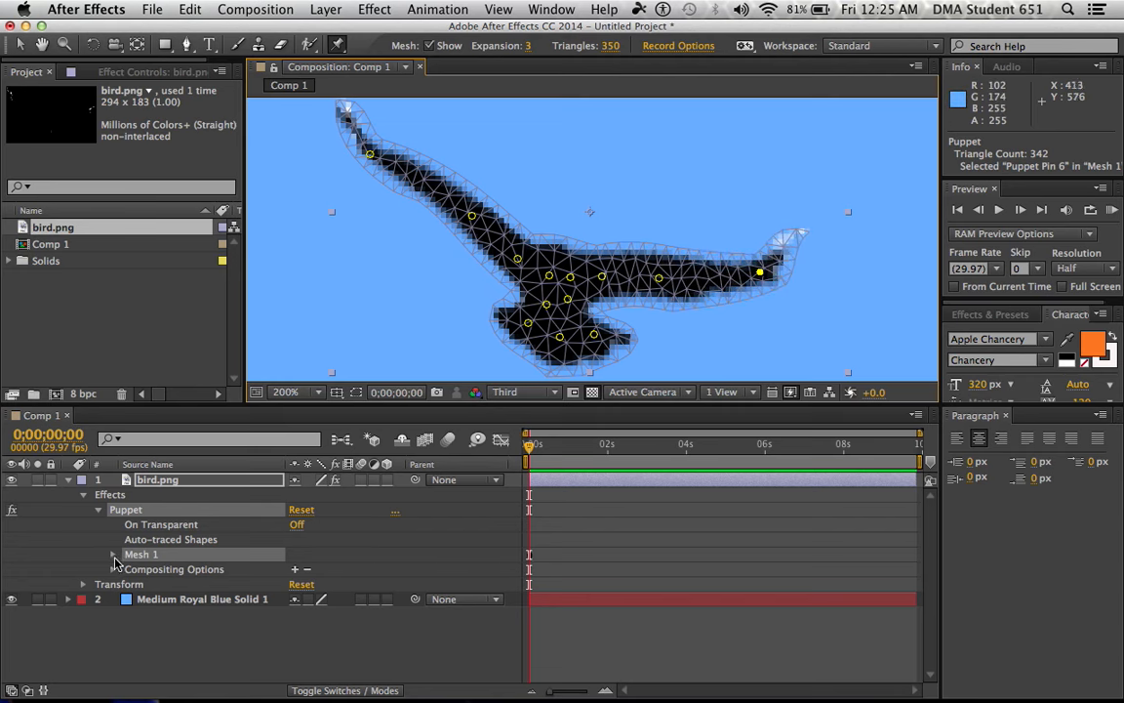
# Expand the bird layer's Mesh 1 and its Deform group to list all the puppet pins
pyautogui.click(156, 478)
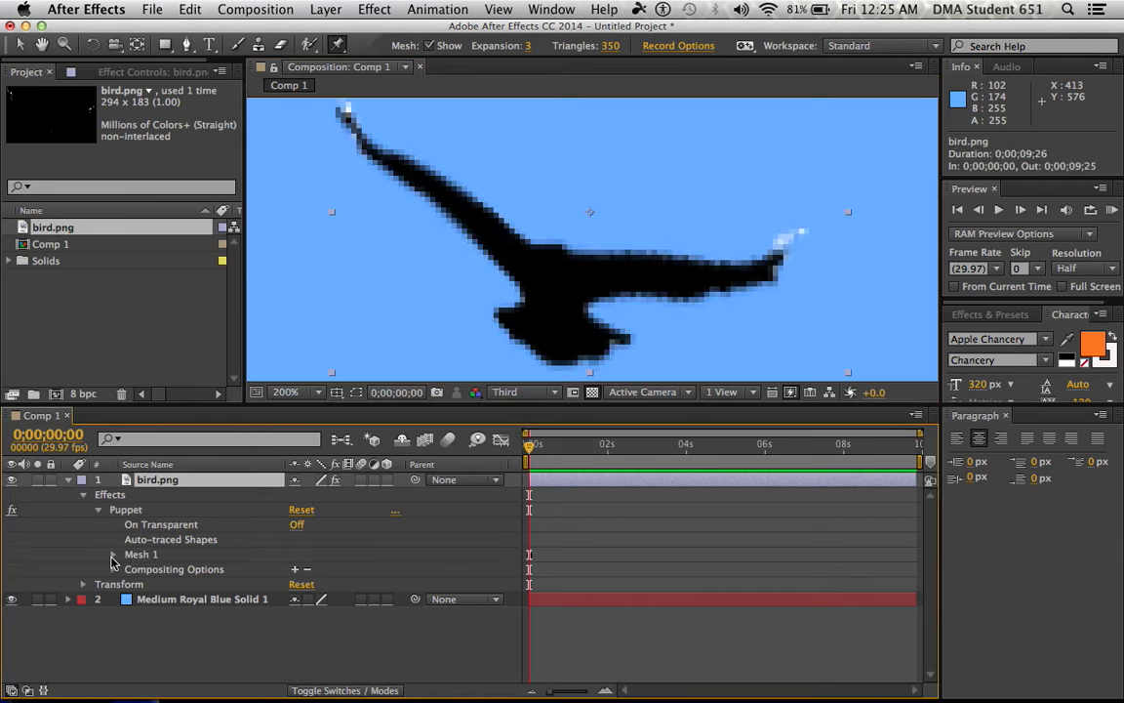
pyautogui.click(113, 555)
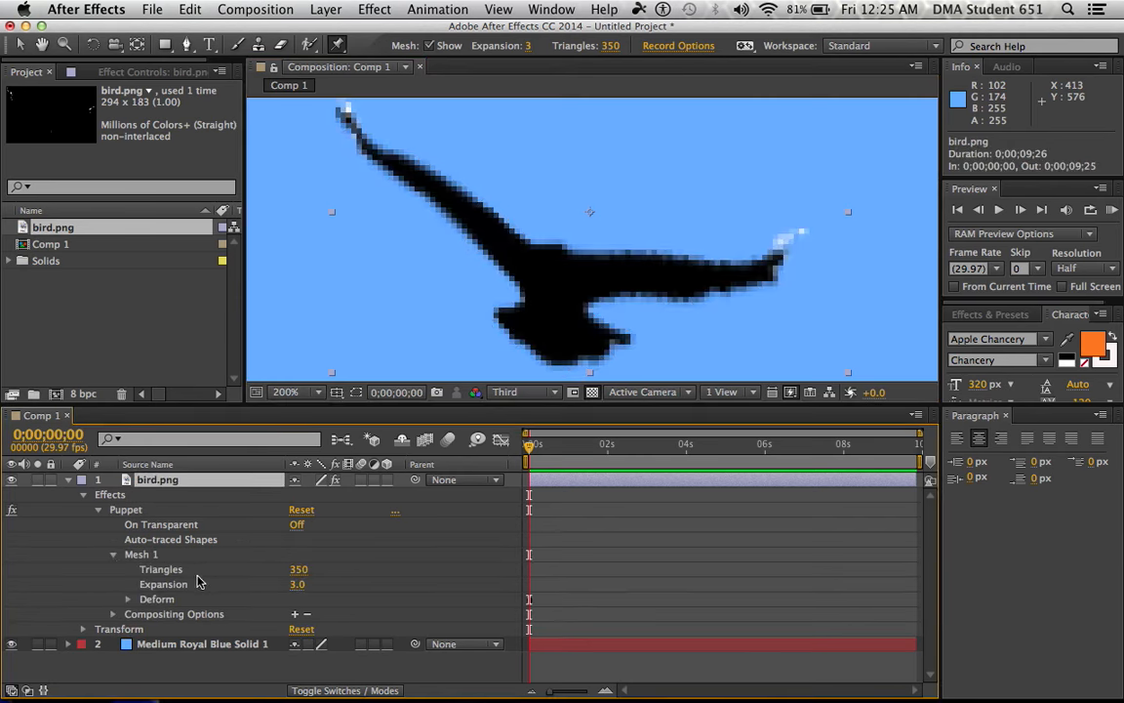
pyautogui.click(127, 602)
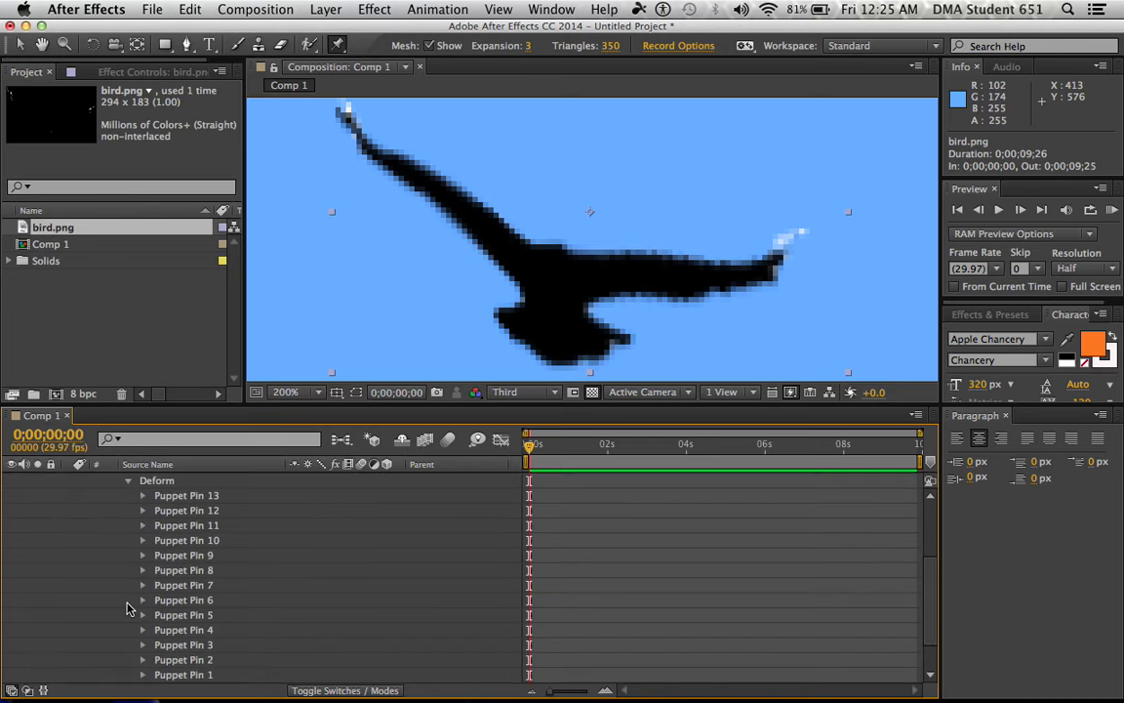
pyautogui.scroll(-3, 184, 527)
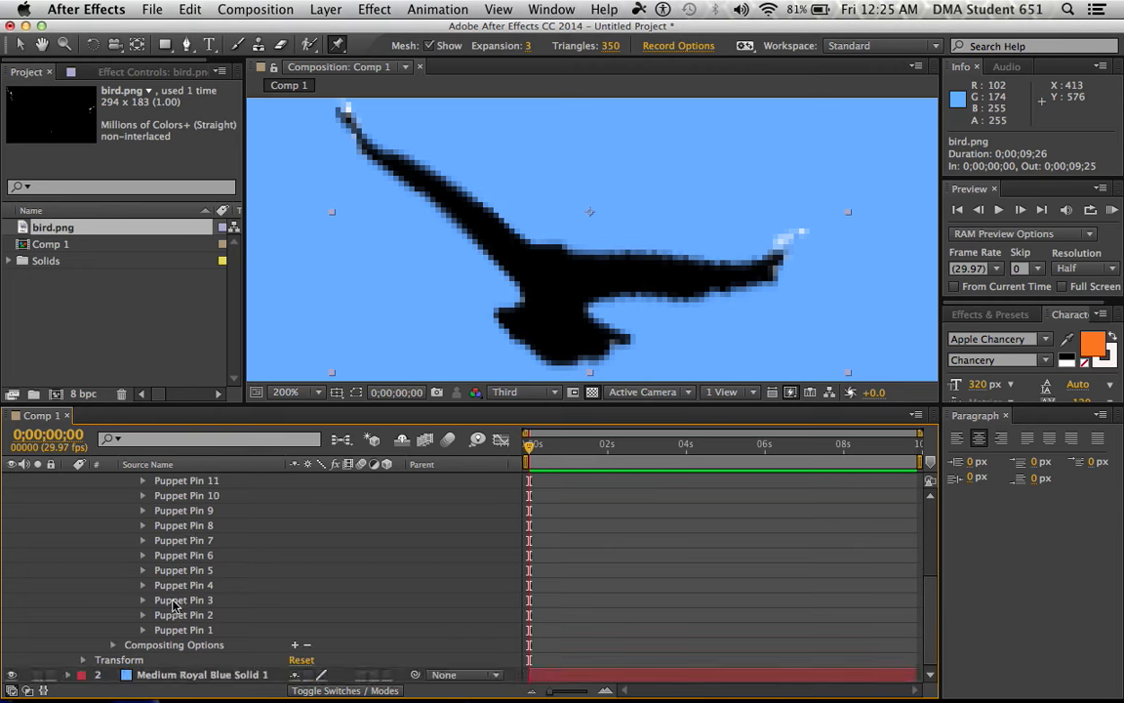
pyautogui.scroll(4, 180, 586)
pyautogui.scroll(-3, 175, 610)
pyautogui.scroll(6, 180, 605)
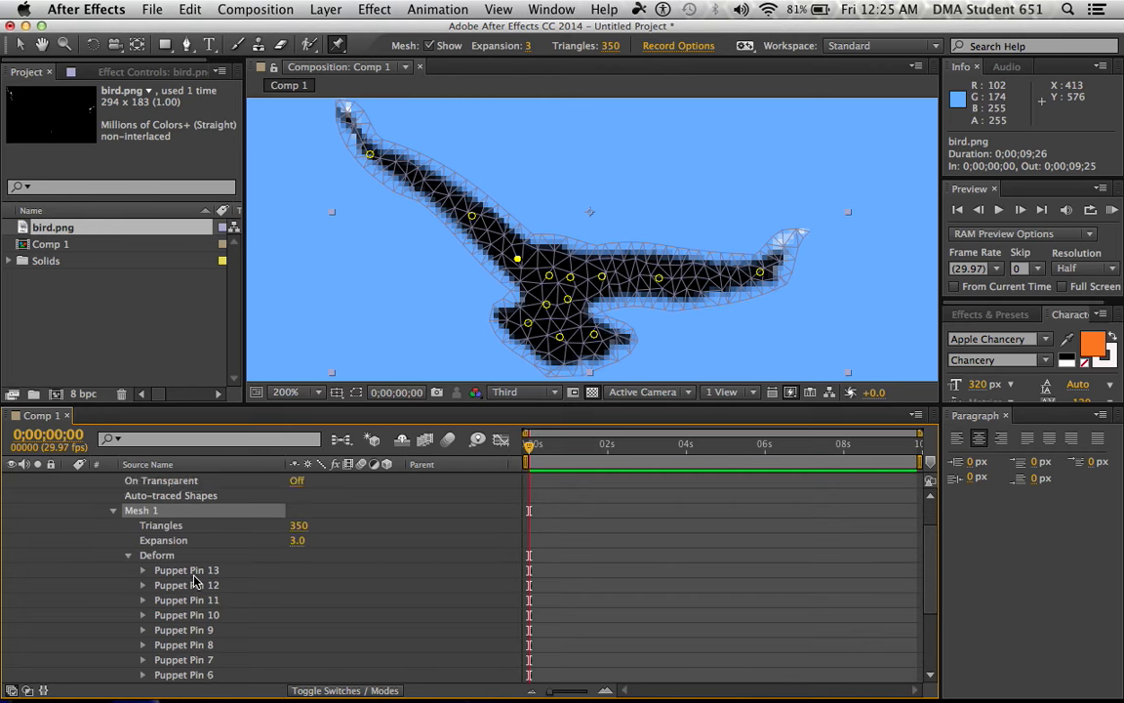
# Select all the puppet pins together and reveal their Position properties to review the keyframes at the start
pyautogui.keyDown('shift'); pyautogui.click(192, 576); pyautogui.keyUp('shift')
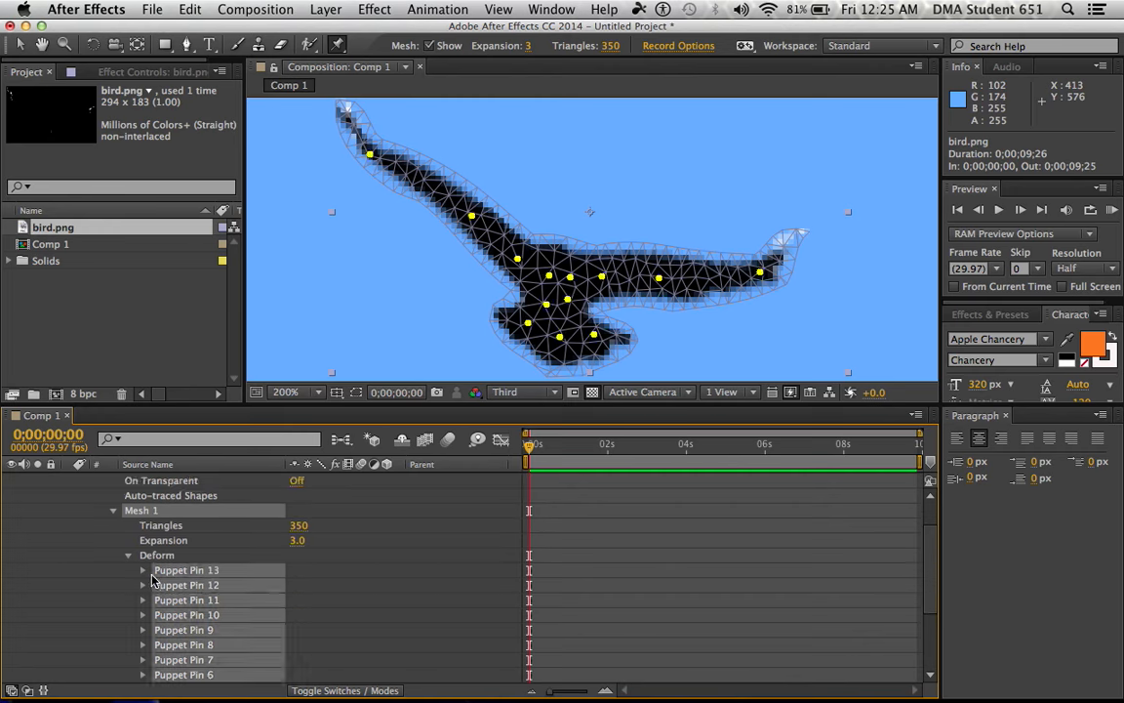
pyautogui.click(143, 576)
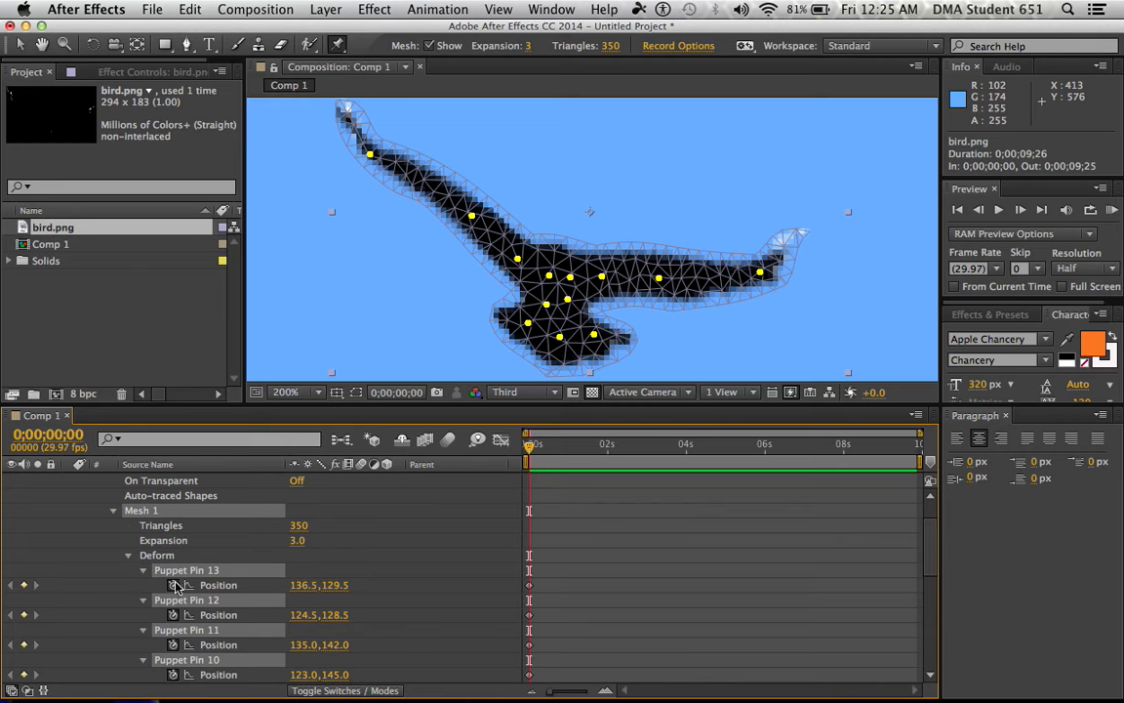
pyautogui.scroll(-5, 88, 605)
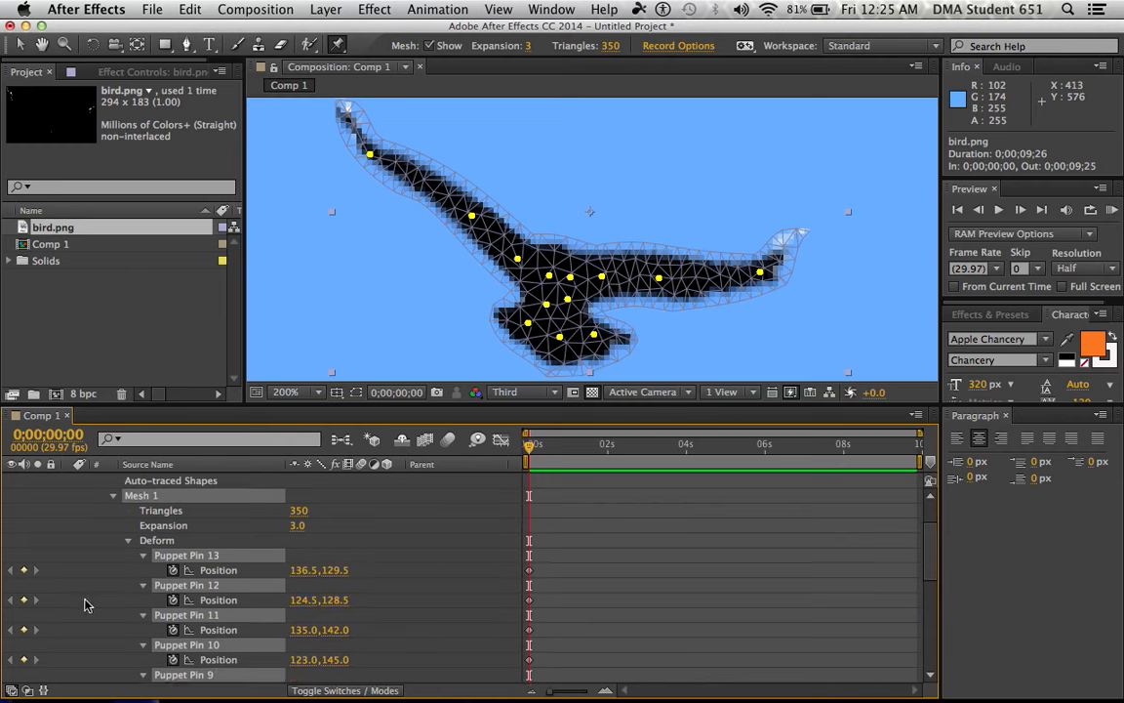
pyautogui.scroll(-6, 89, 620)
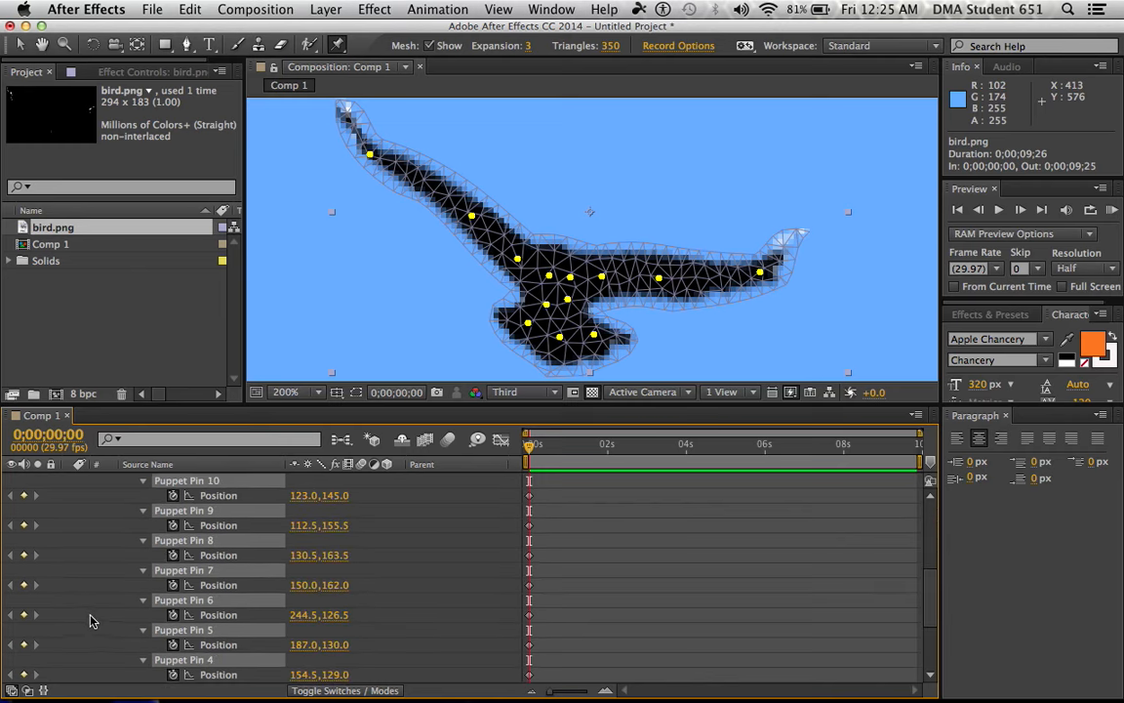
pyautogui.scroll(5, 89, 624)
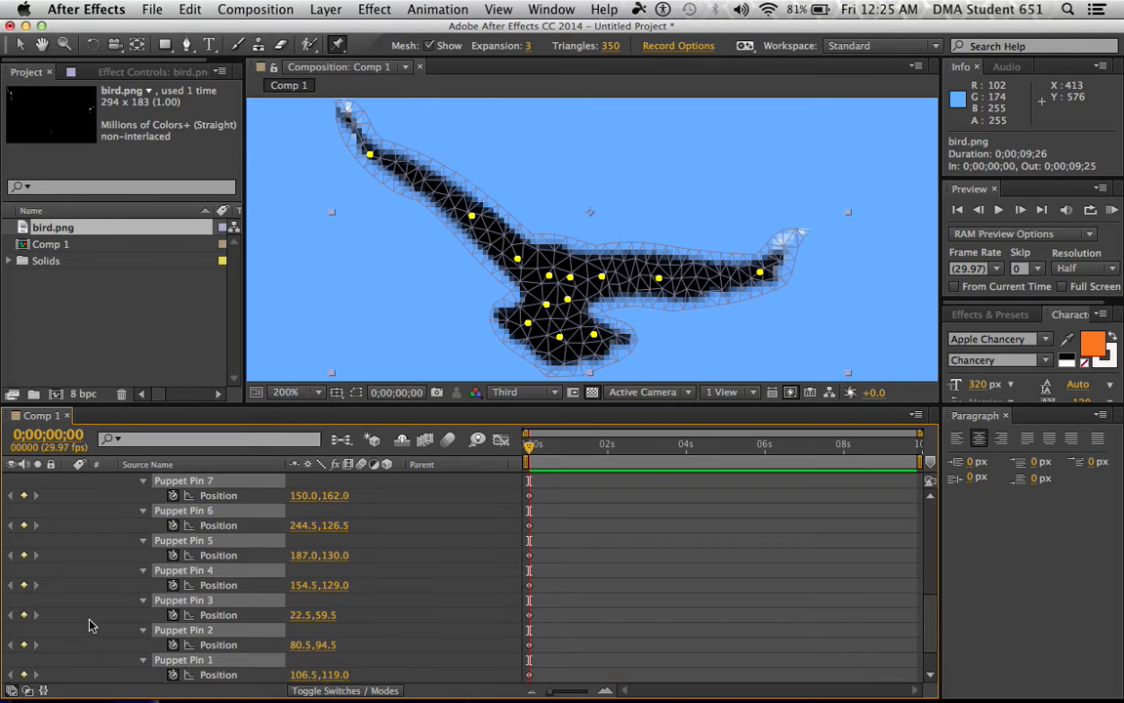
pyautogui.scroll(1, 89, 620)
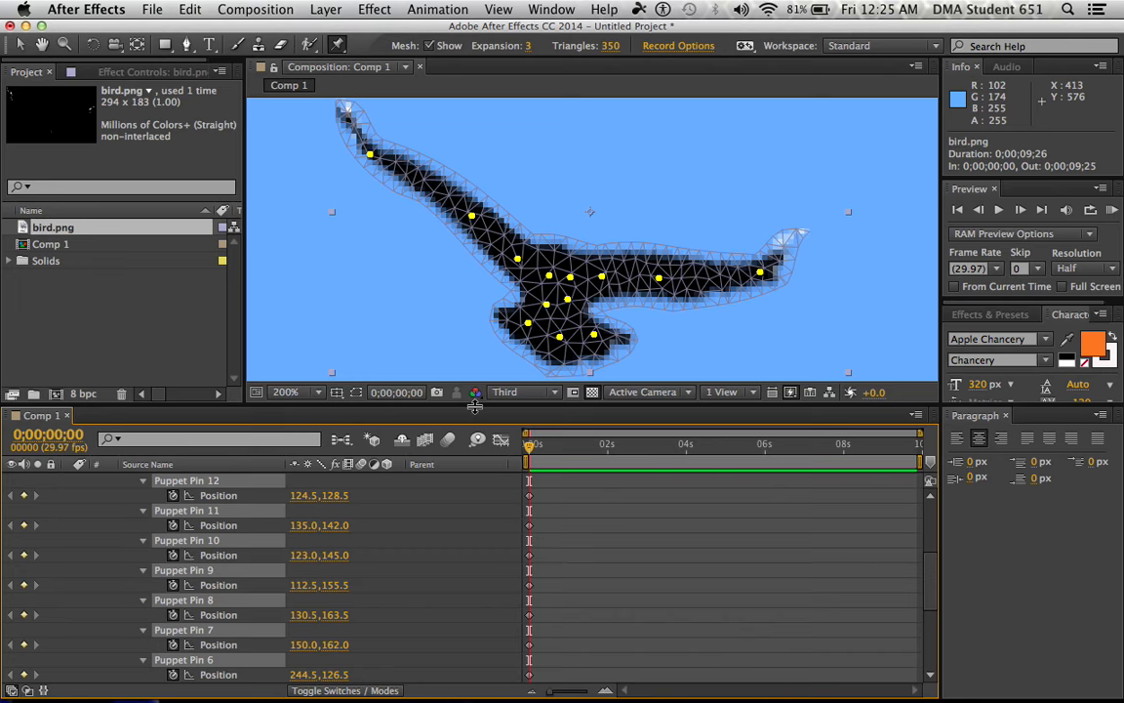
# Enlarge the composition view and move the whole bird layer below the frame's lower edge, to position 388, 762
pyautogui.moveTo(476, 406); pyautogui.dragTo(491, 543)
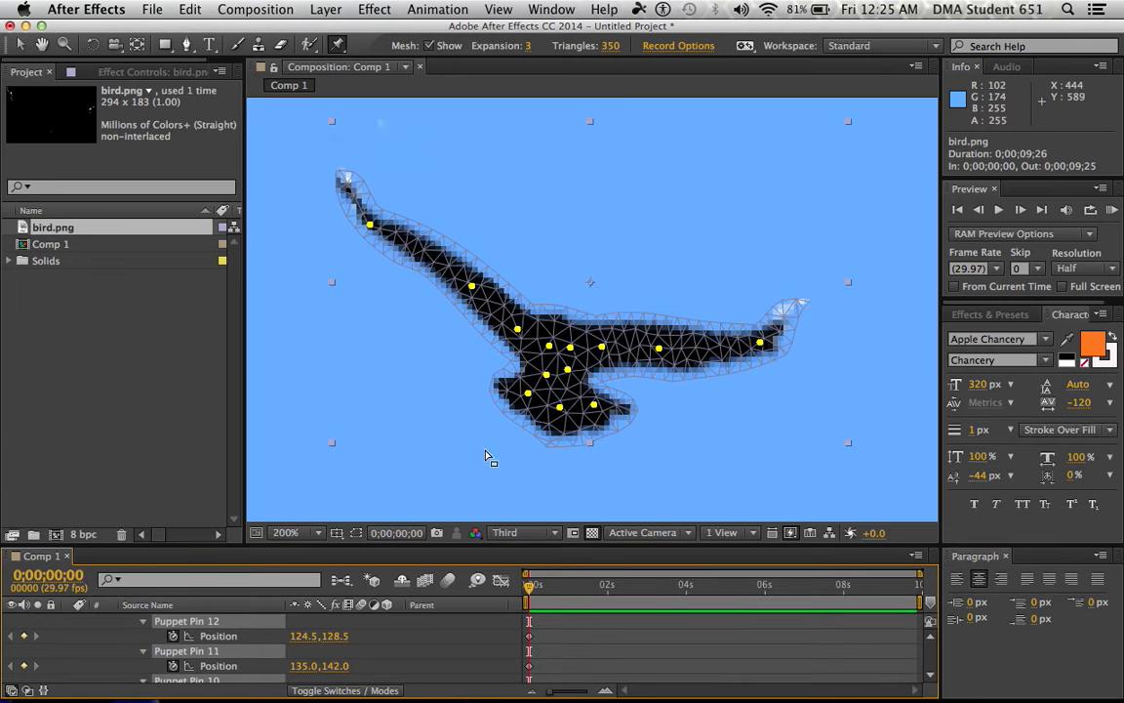
pyautogui.scroll(-3, 485, 452)
pyautogui.scroll(1, 254, 639)
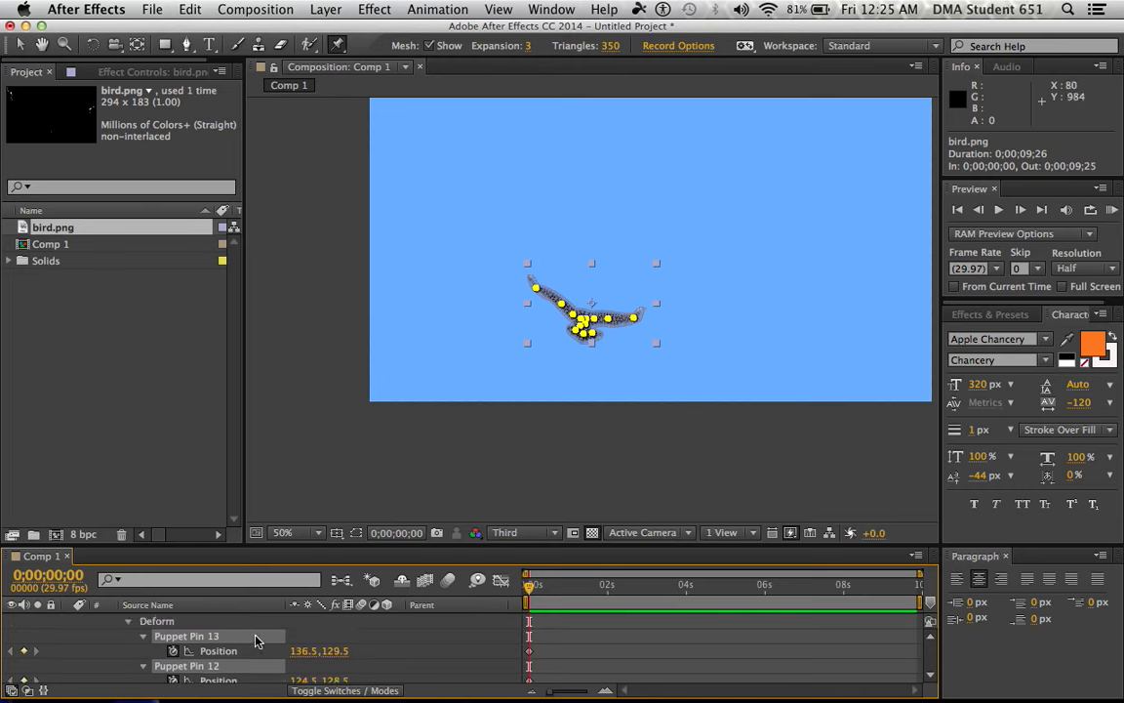
pyautogui.scroll(4, 254, 640)
pyautogui.click(225, 623)
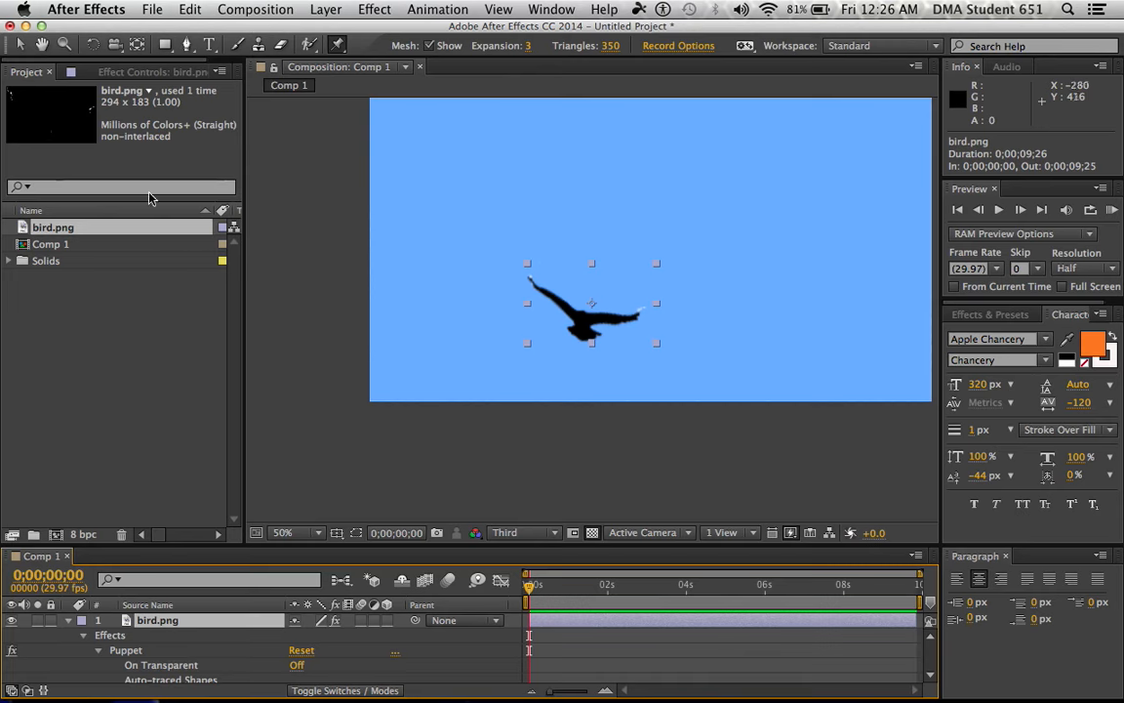
pyautogui.click(19, 45)
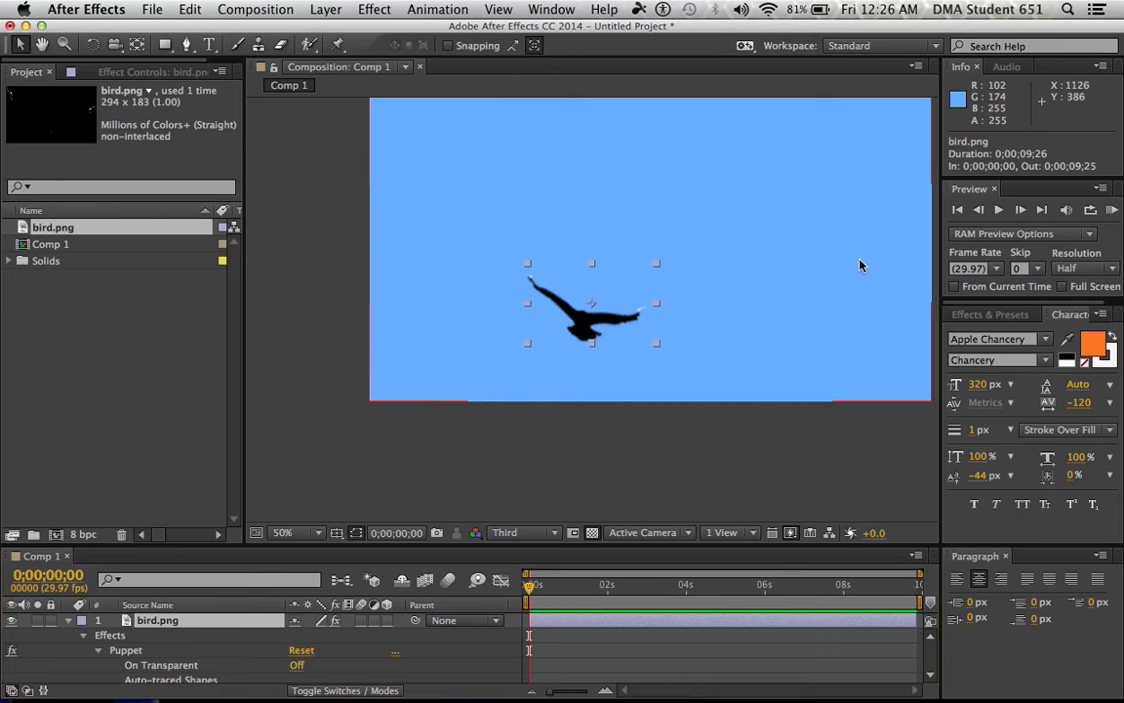
pyautogui.moveTo(600, 317); pyautogui.dragTo(558, 435)
pyautogui.press(',')
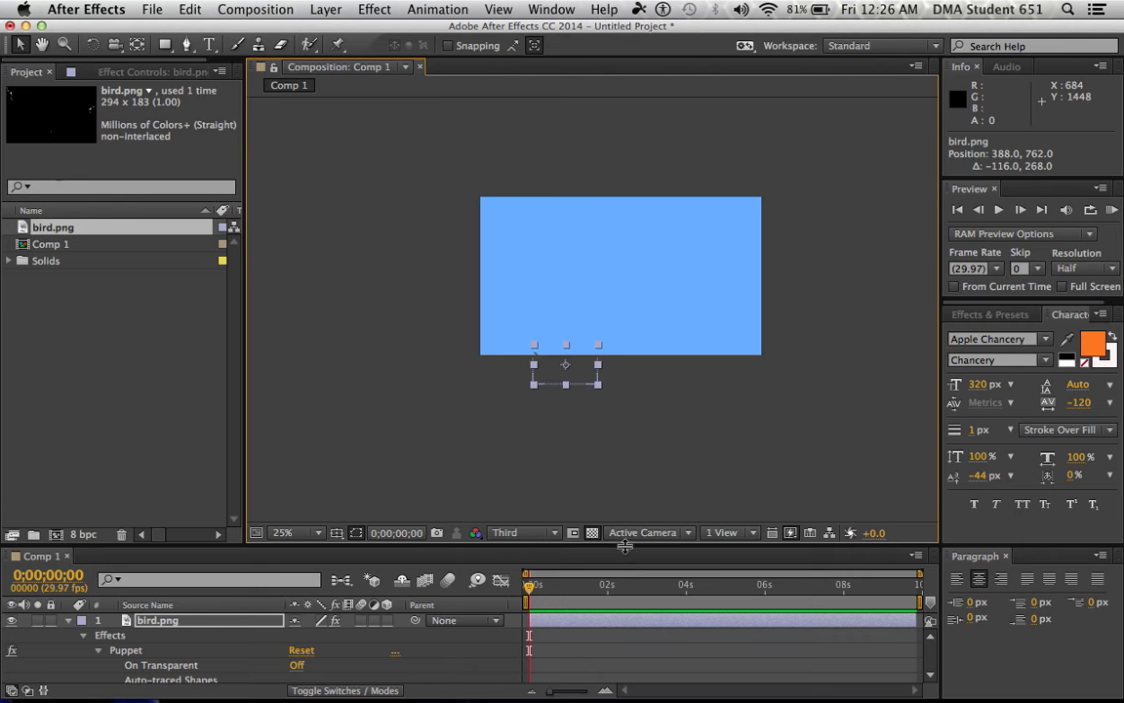
# Give the timeline more room, go to 0;00;04;00 and move the bird into the frame's upper-right corner at position 1138, 98
pyautogui.moveTo(623, 545); pyautogui.dragTo(594, 456)
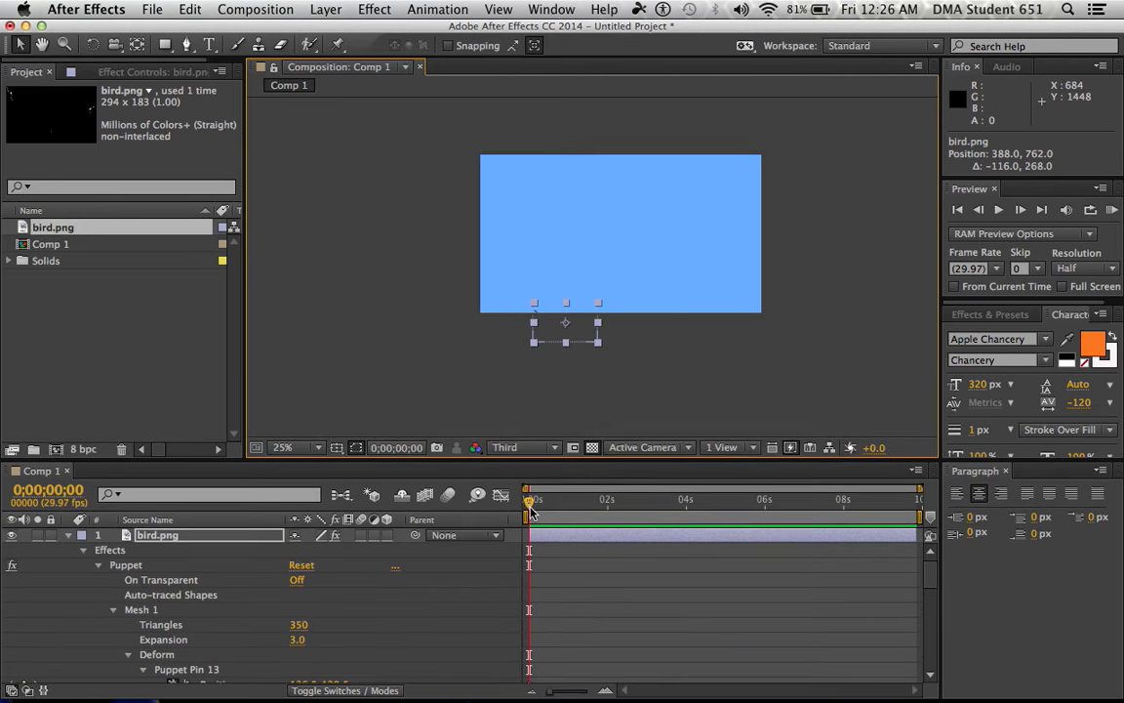
pyautogui.moveTo(532, 511); pyautogui.dragTo(686, 507)
pyautogui.press('.')
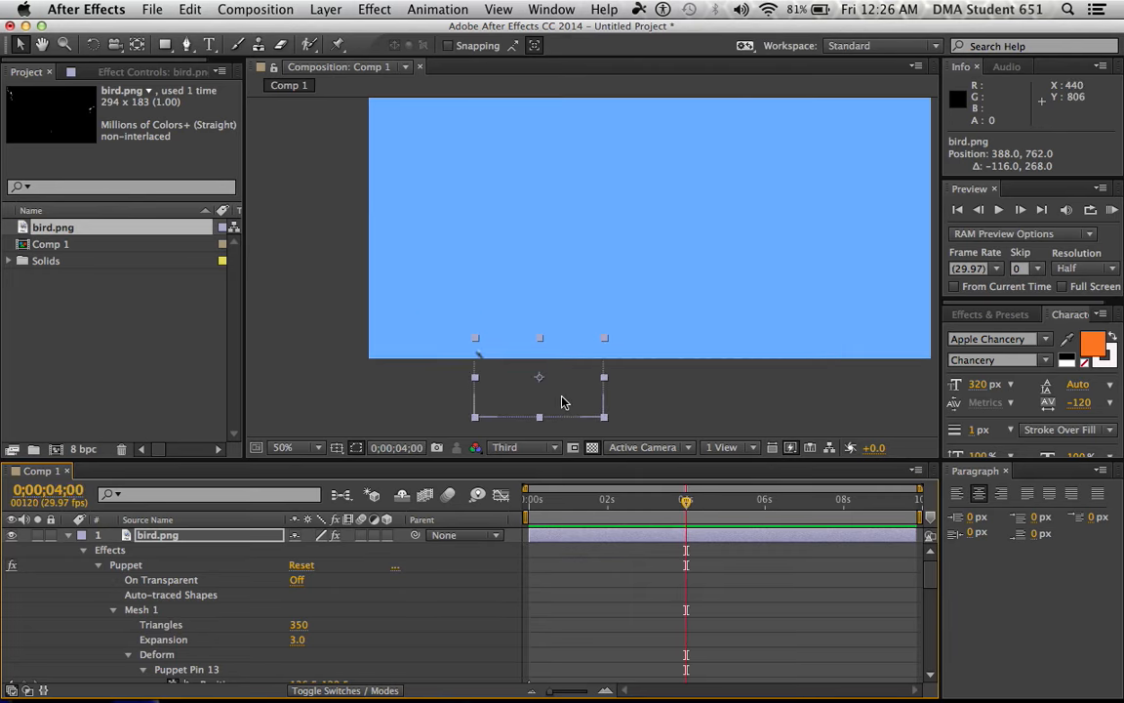
pyautogui.moveTo(563, 402); pyautogui.dragTo(851, 145)
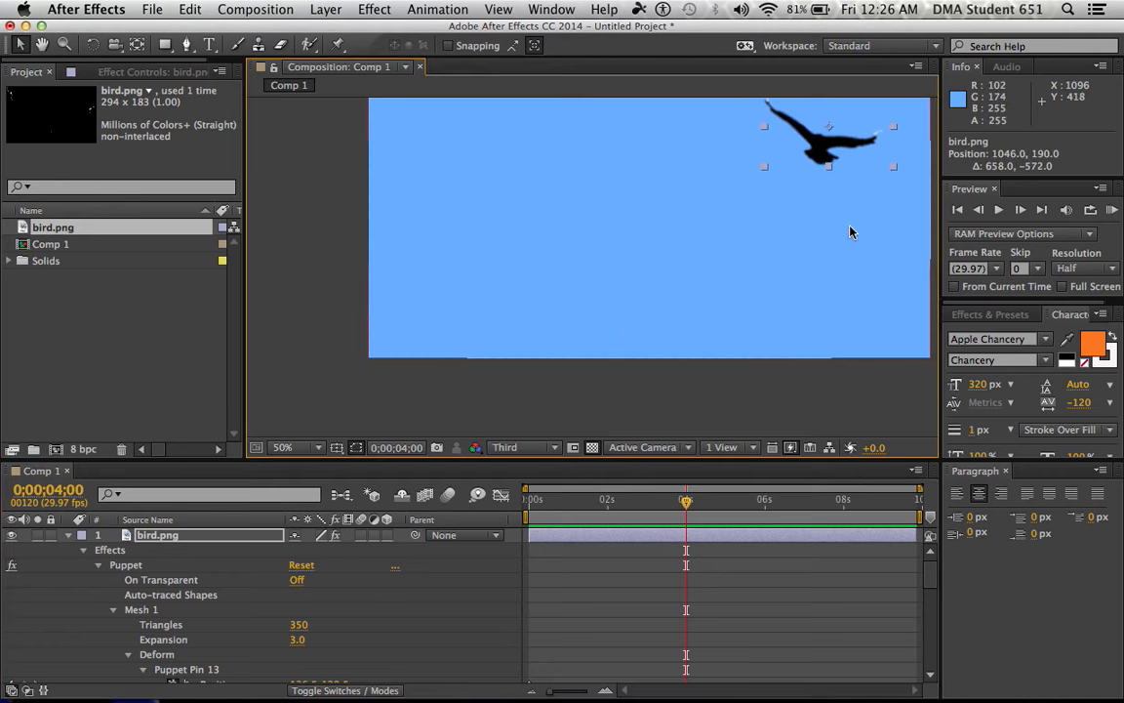
pyautogui.moveTo(849, 228); pyautogui.dragTo(709, 311)
pyautogui.moveTo(698, 234); pyautogui.dragTo(742, 193)
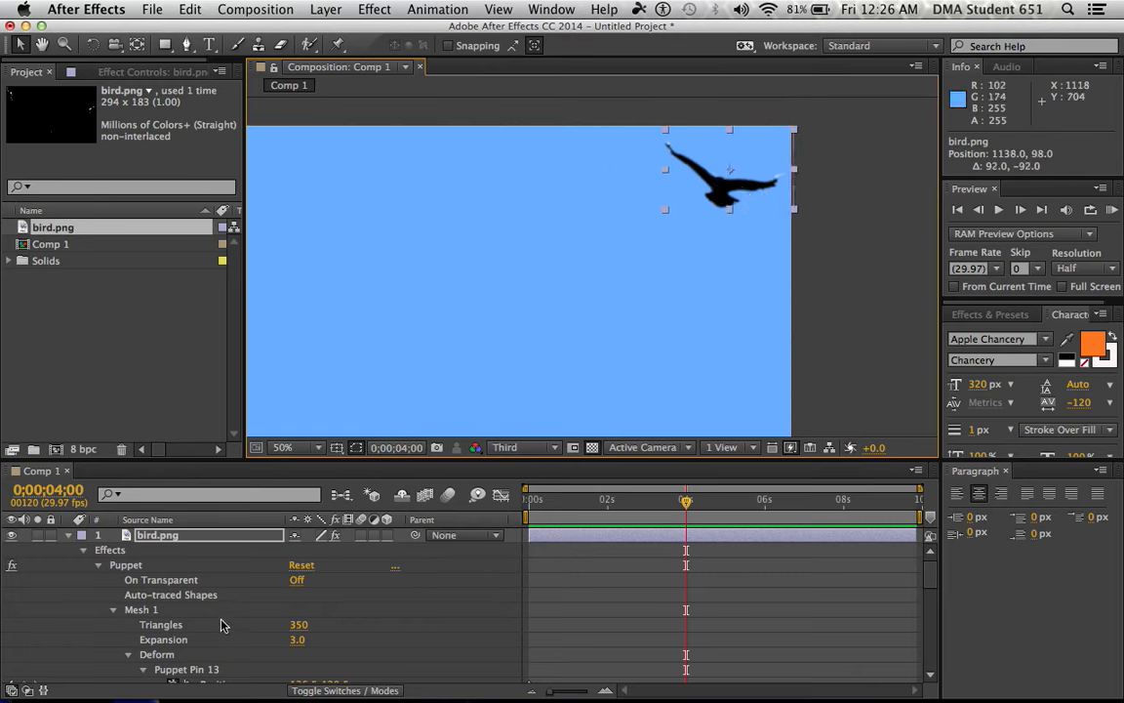
# Enable keyframing for the bird layer's Transform Position at 0;00;04;00
pyautogui.scroll(-10, 199, 605)
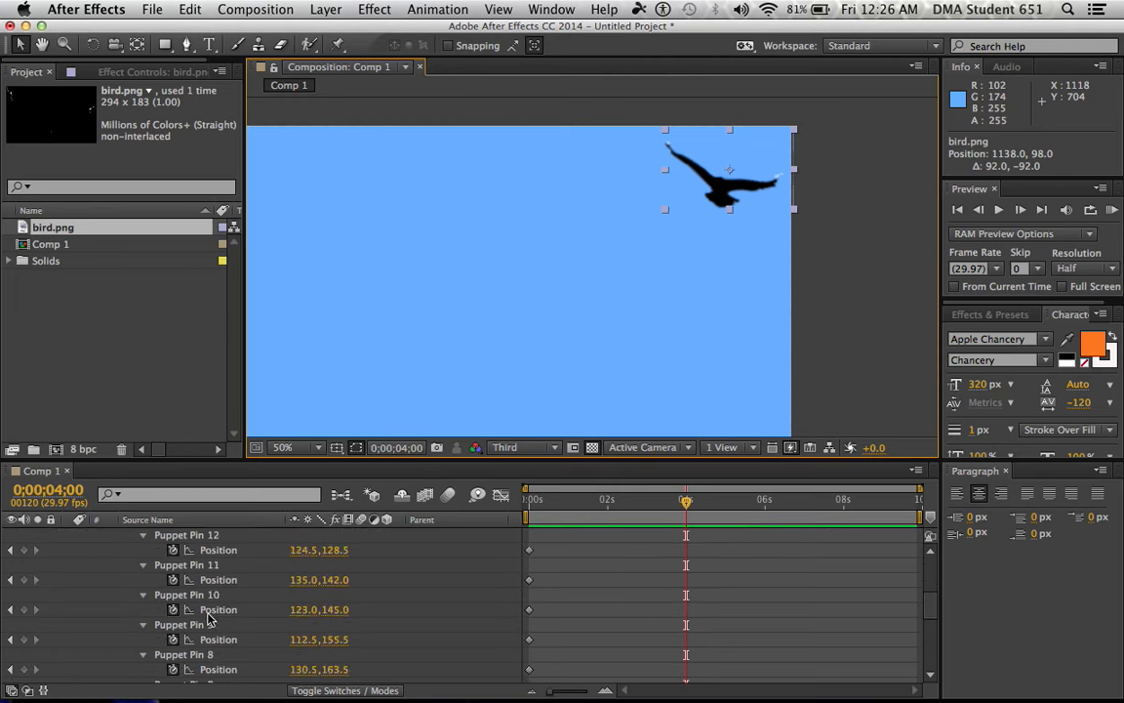
pyautogui.scroll(-4, 206, 622)
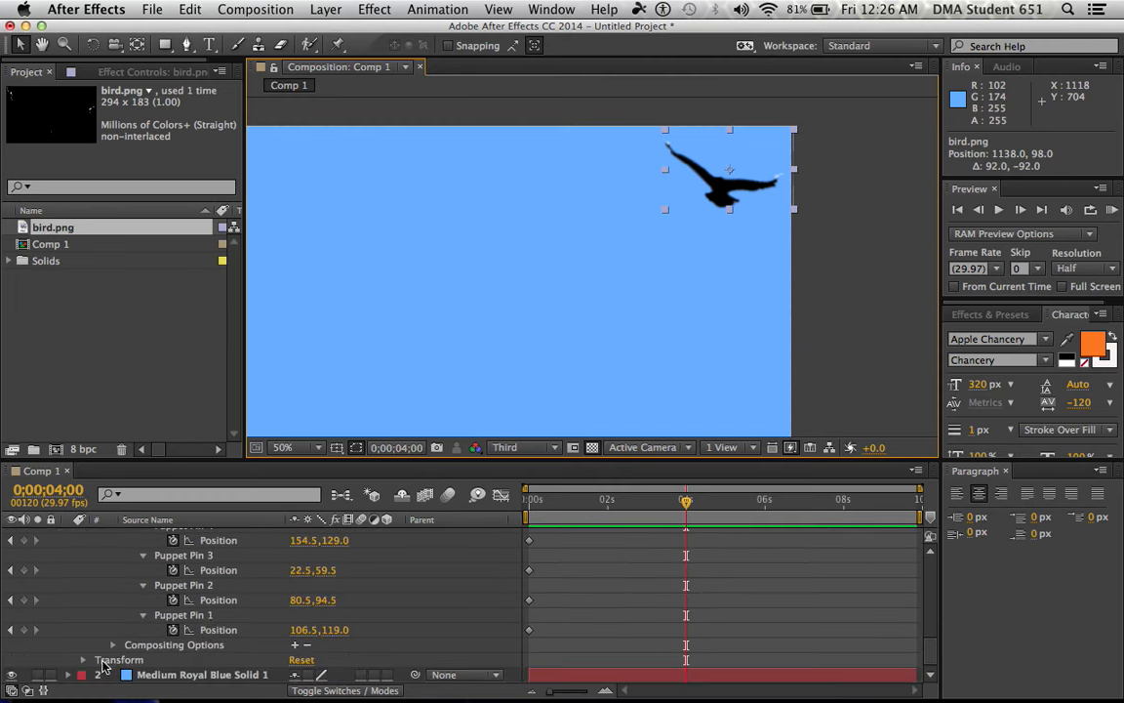
pyautogui.click(84, 661)
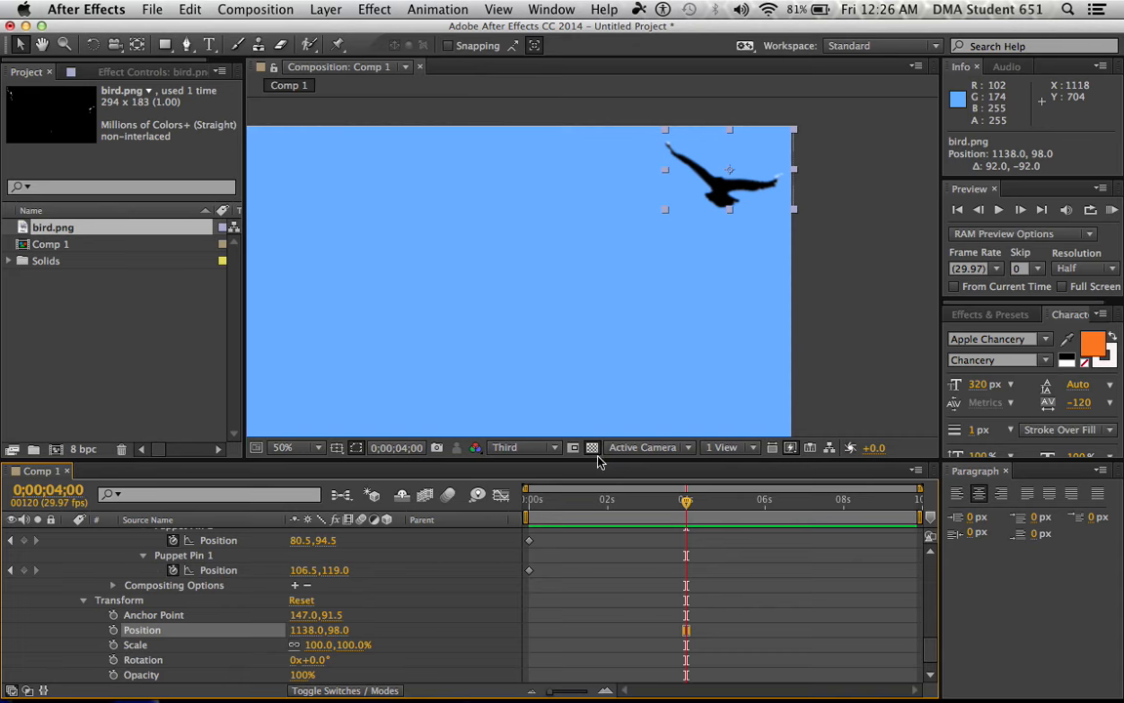
pyautogui.click(113, 631)
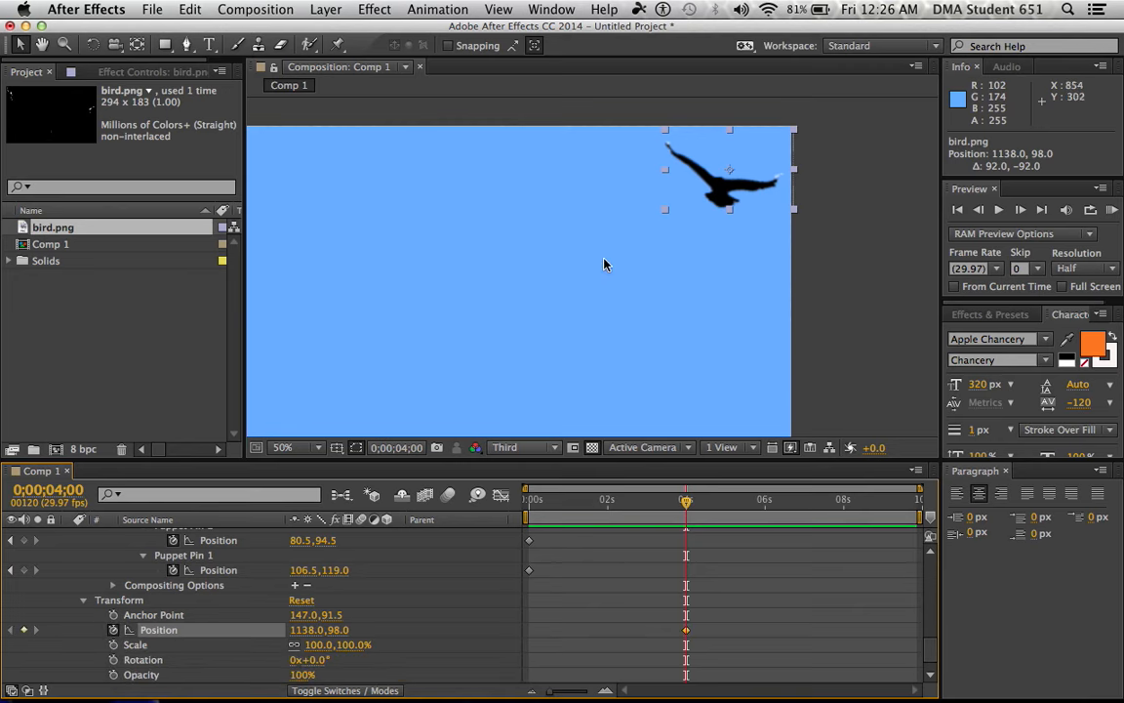
# Adjust the 4-second position keyframe to 1154, 66, and at time zero place the bird below the frame at 382, 802
pyautogui.scroll(-2, 588, 304)
pyautogui.click(673, 221)
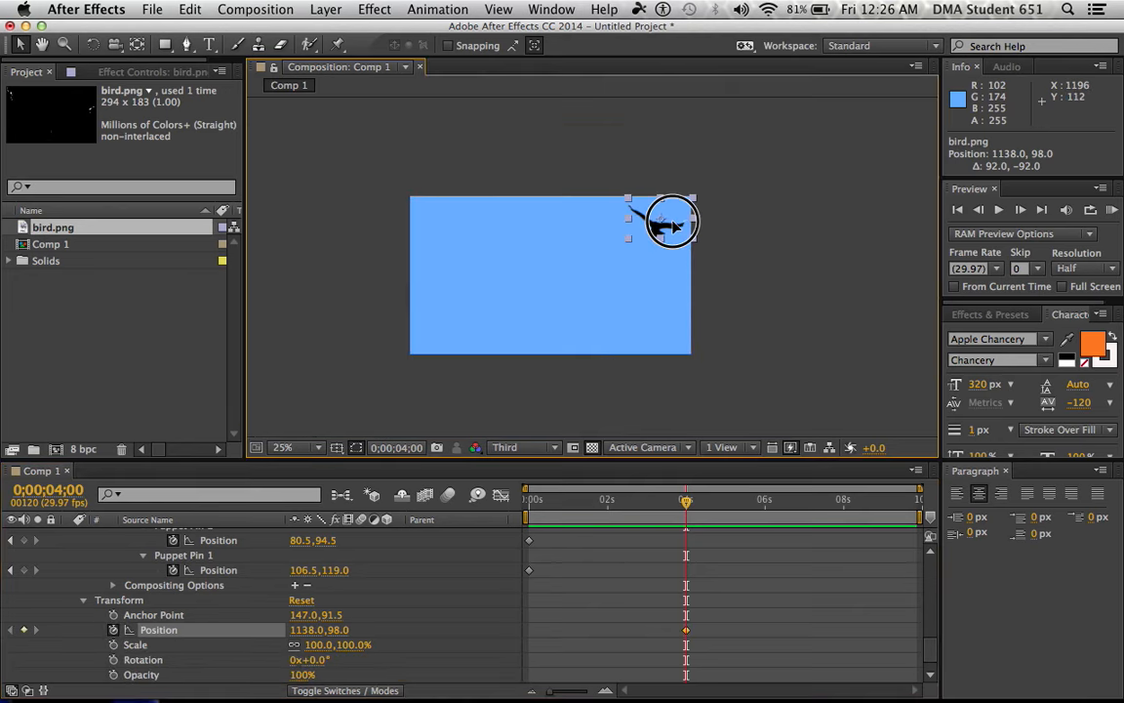
pyautogui.moveTo(673, 225)
pyautogui.mouseDown()
pyautogui.moveTo(639, 253)
pyautogui.moveTo(627, 250)
pyautogui.moveTo(655, 221)
pyautogui.moveTo(681, 220)
pyautogui.moveTo(663, 214)
pyautogui.mouseUp()
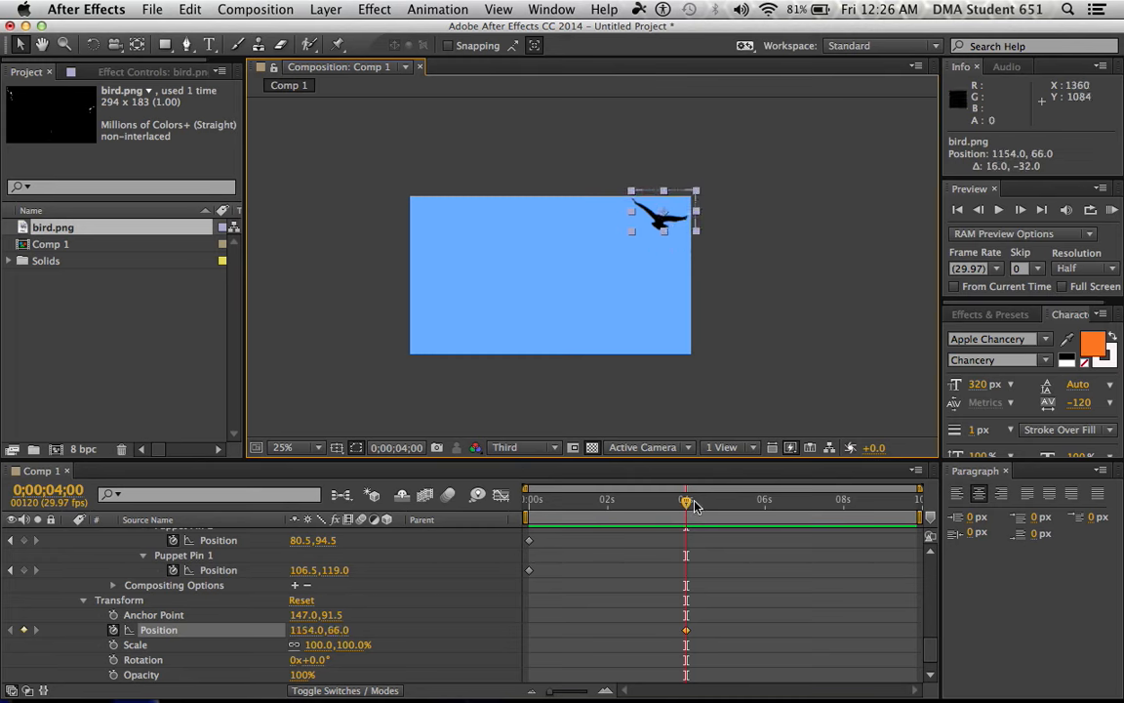
pyautogui.moveTo(688, 508); pyautogui.dragTo(522, 507)
pyautogui.moveTo(681, 218); pyautogui.dragTo(505, 382)
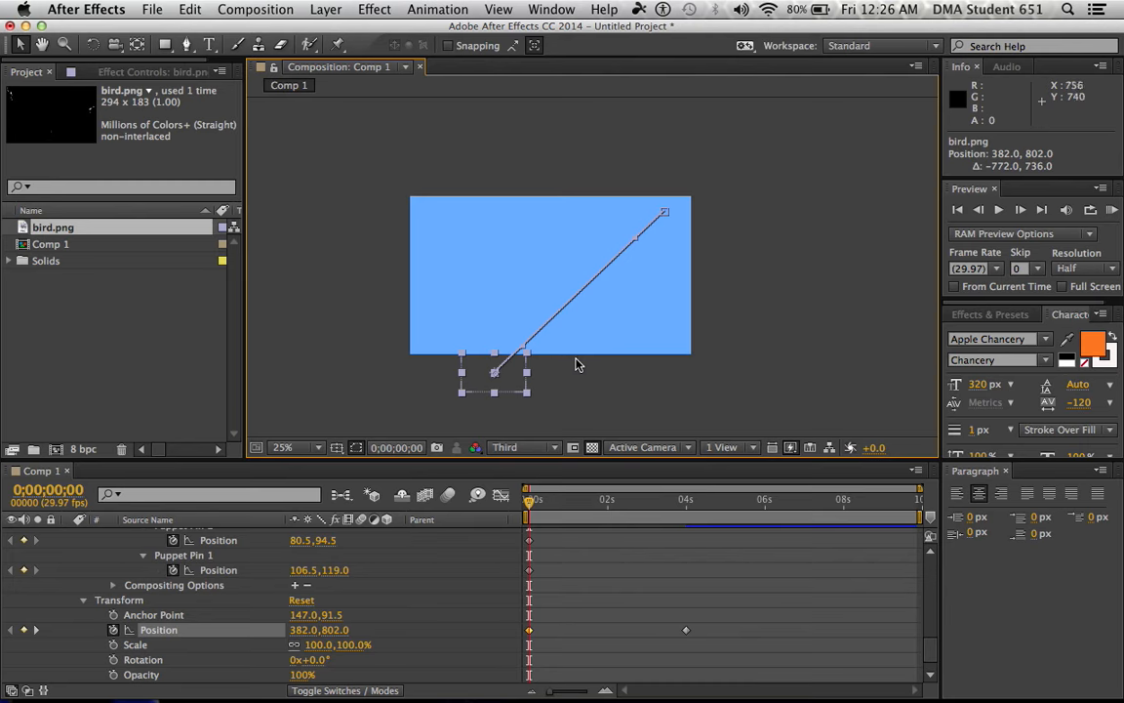
# At 0;00;01;05, bend both wings into a downstroke by pulling each wing's middle and outermost puppet pins downward
pyautogui.moveTo(532, 504); pyautogui.dragTo(578, 518)
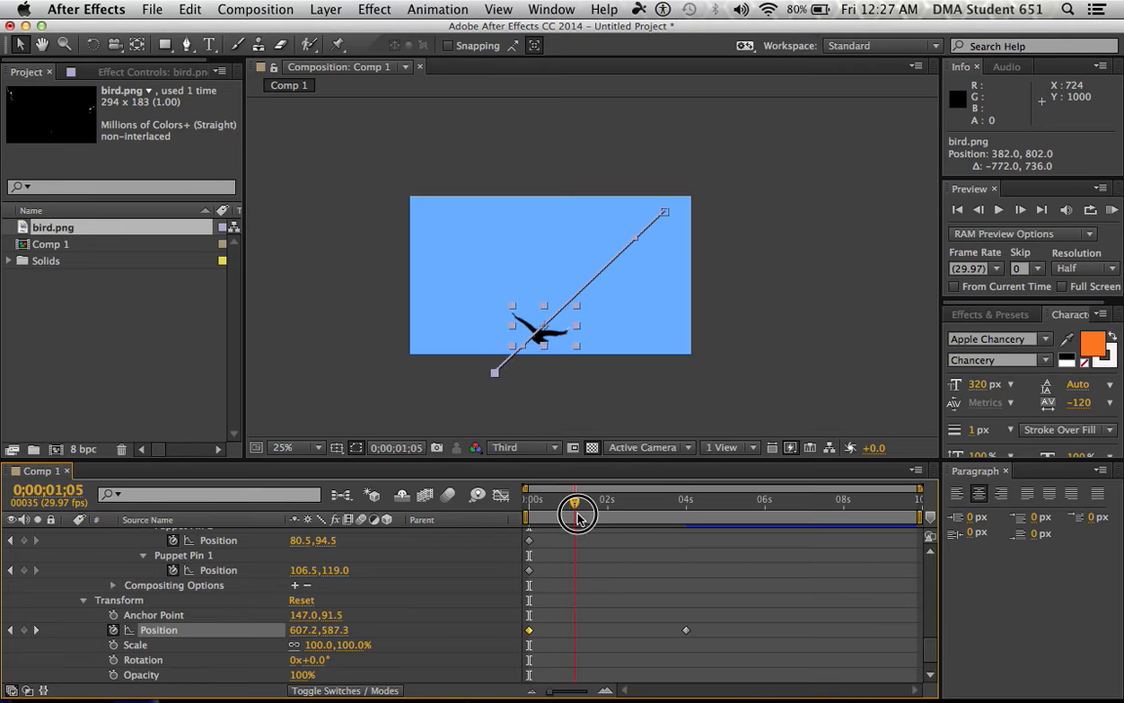
pyautogui.scroll(3, 604, 404)
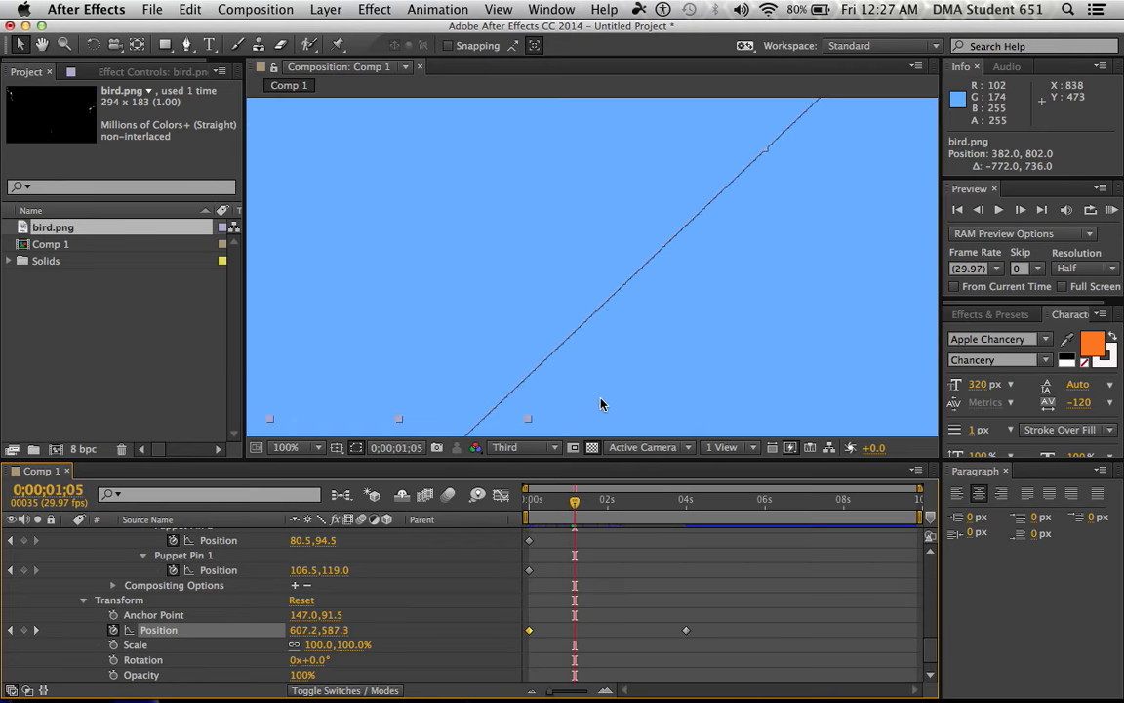
pyautogui.moveTo(600, 410); pyautogui.dragTo(636, 261)
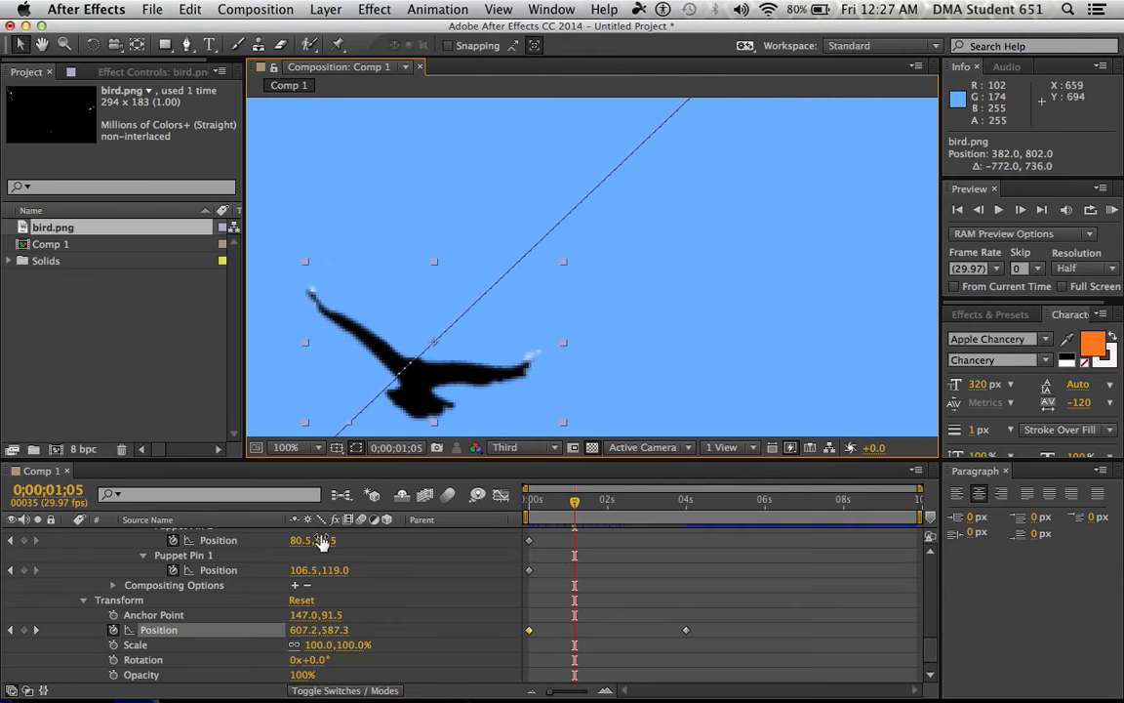
pyautogui.scroll(-1, 261, 593)
pyautogui.scroll(5, 256, 607)
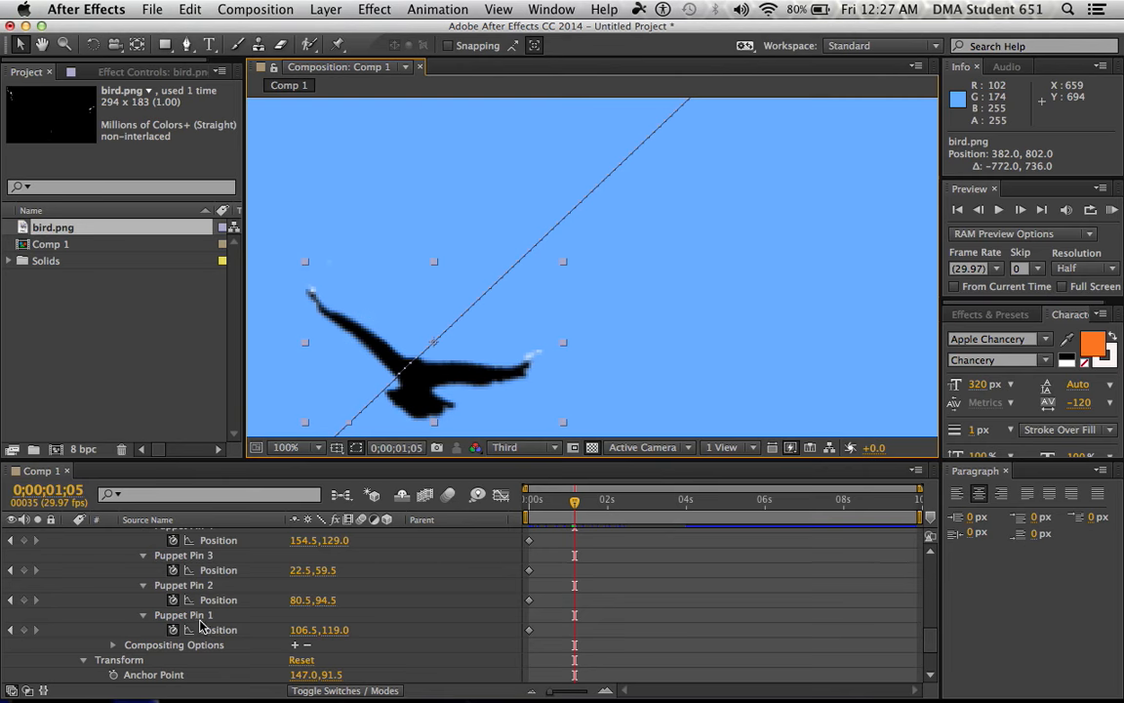
pyautogui.click(201, 621)
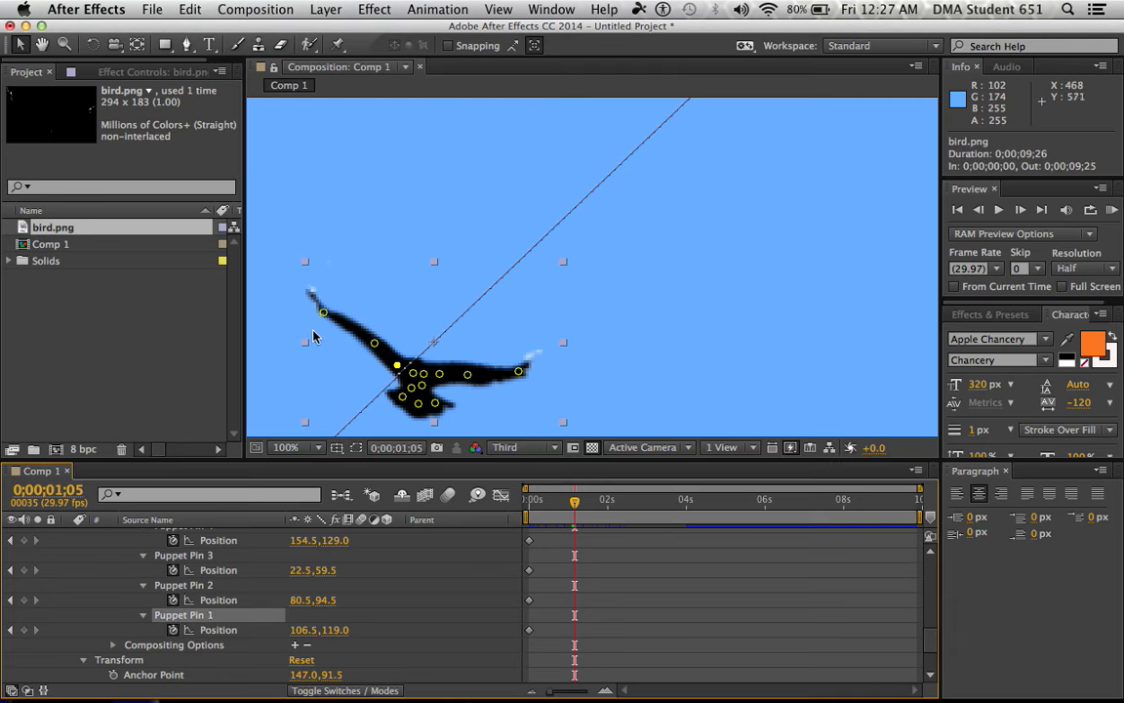
pyautogui.moveTo(374, 342); pyautogui.dragTo(364, 364)
pyautogui.moveTo(323, 316); pyautogui.dragTo(330, 388)
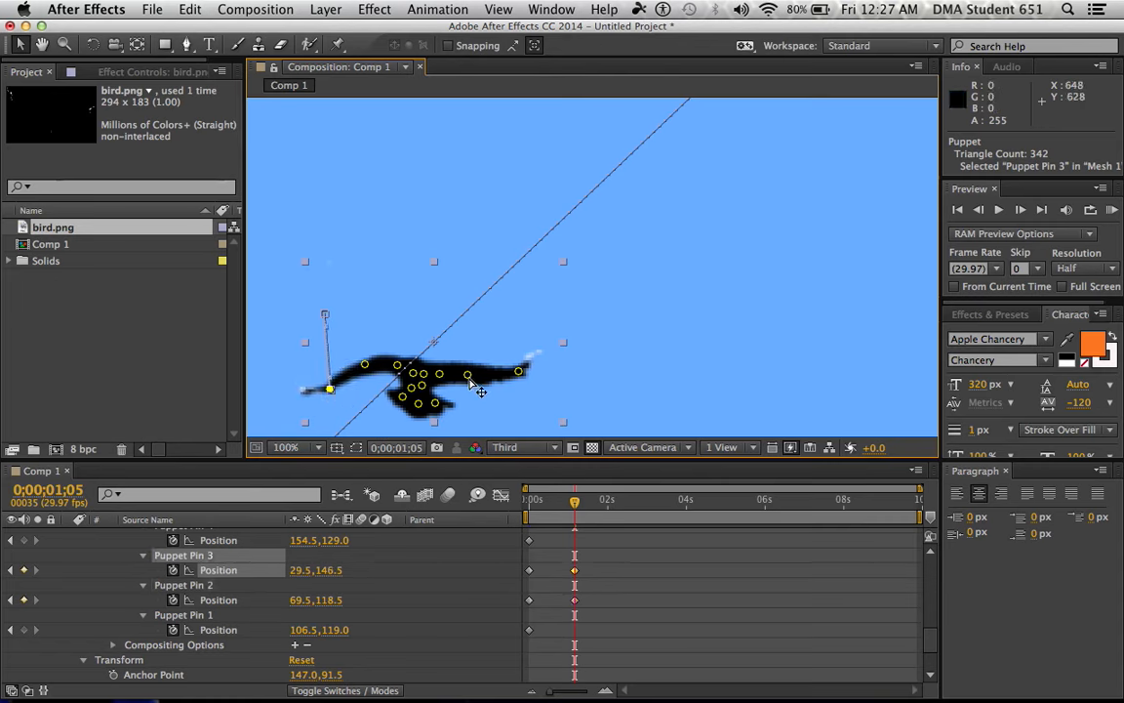
pyautogui.moveTo(468, 377); pyautogui.dragTo(508, 425)
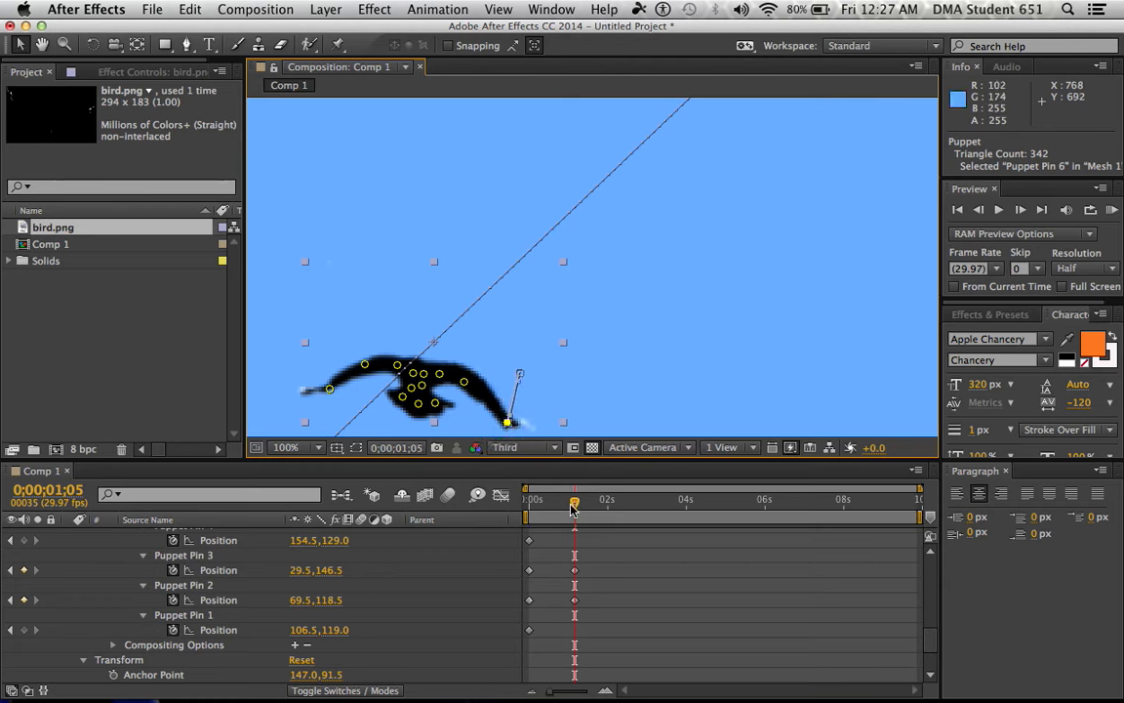
pyautogui.moveTo(576, 508)
pyautogui.mouseDown()
pyautogui.moveTo(549, 509)
pyautogui.moveTo(576, 510)
pyautogui.mouseUp()
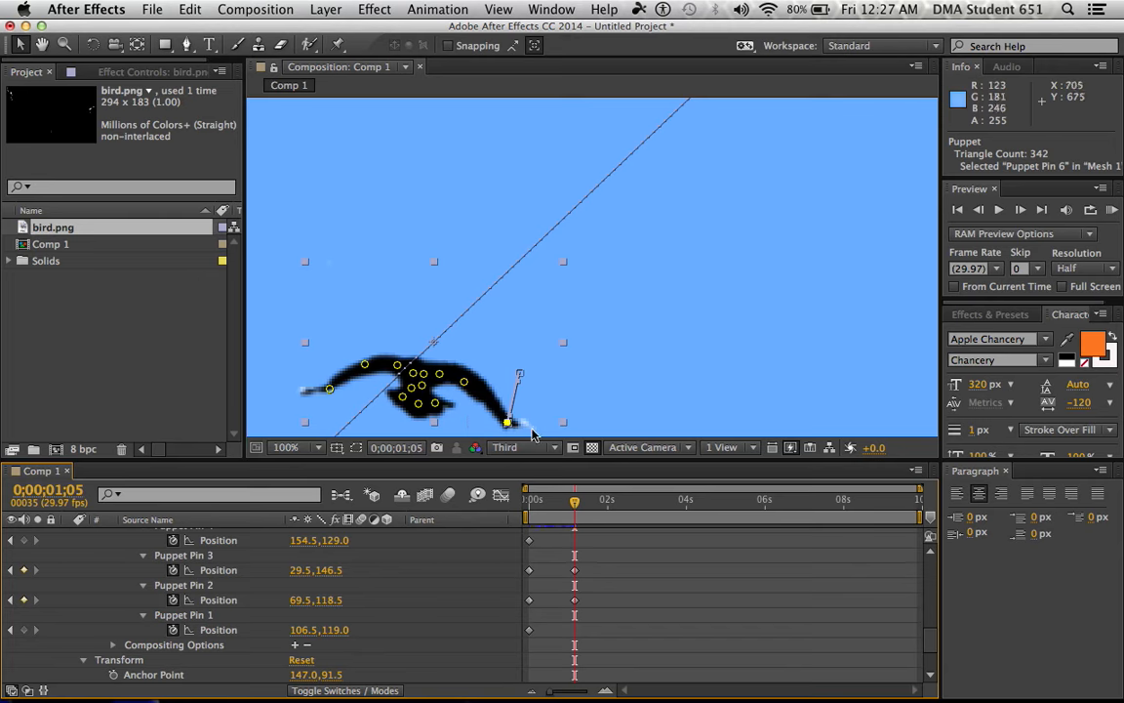
# Copy the Position keyframes of Puppet Pins 2 and 3 and paste them at 0;00;02;06
pyautogui.scroll(-3, 617, 580)
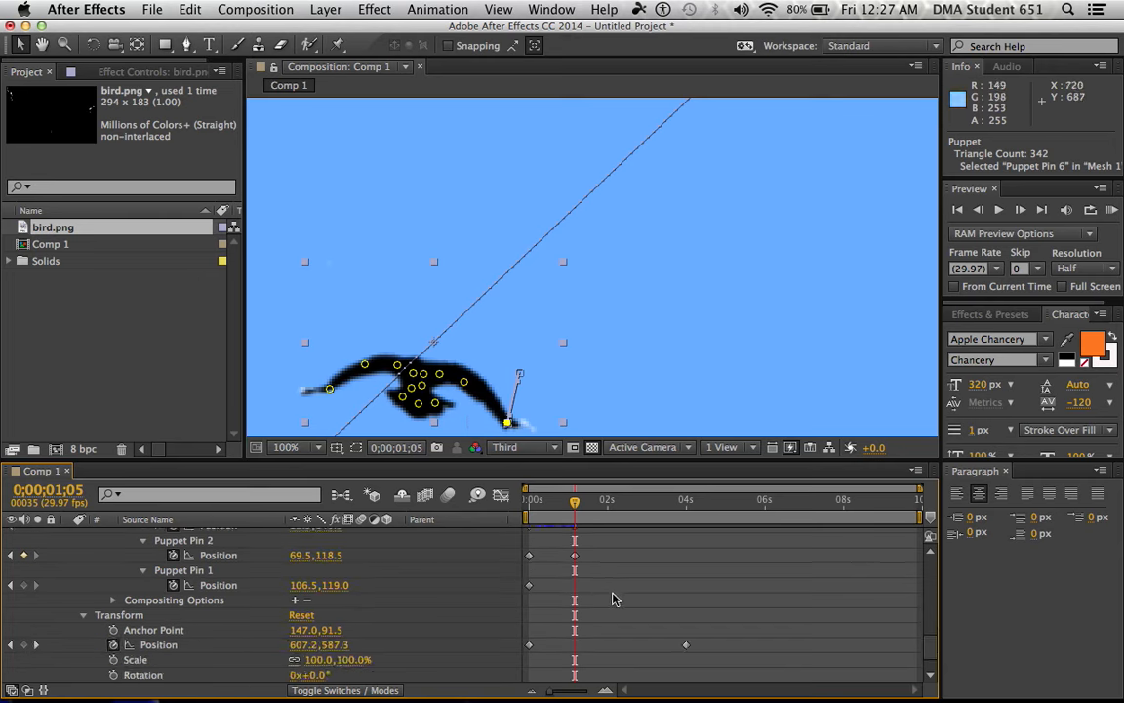
pyautogui.scroll(10, 614, 597)
pyautogui.scroll(2, 613, 602)
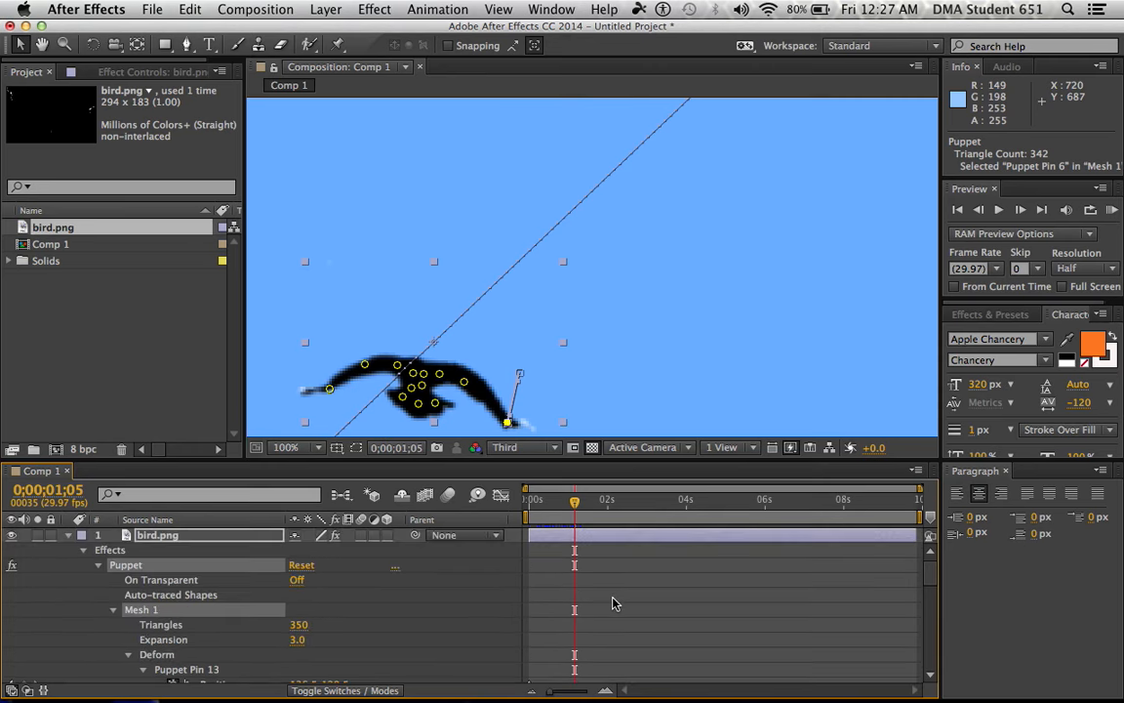
pyautogui.scroll(-10, 613, 603)
pyautogui.scroll(-3, 613, 607)
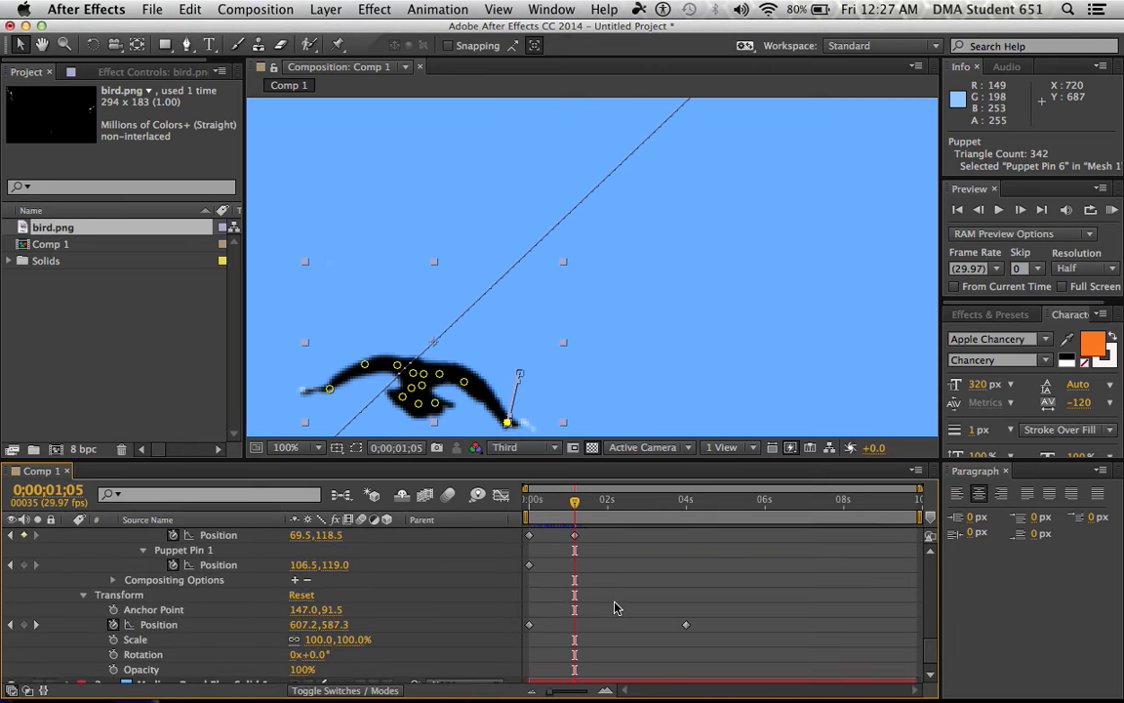
pyautogui.scroll(1, 613, 594)
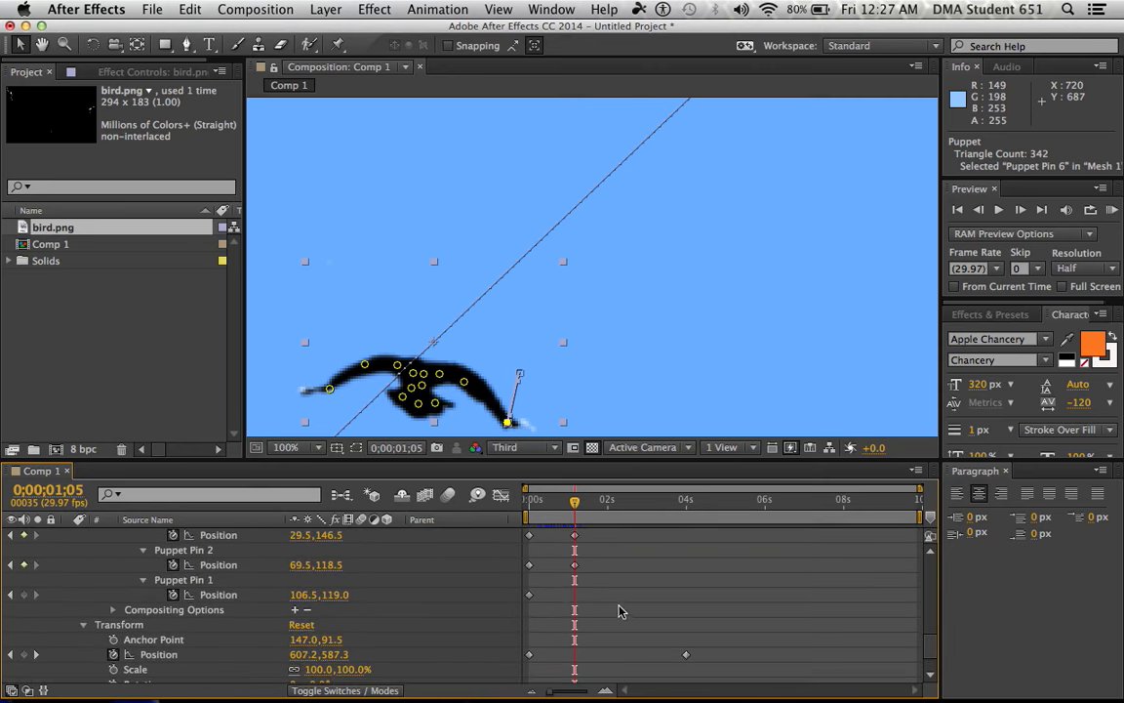
pyautogui.scroll(1, 618, 611)
pyautogui.moveTo(623, 594); pyautogui.dragTo(500, 542)
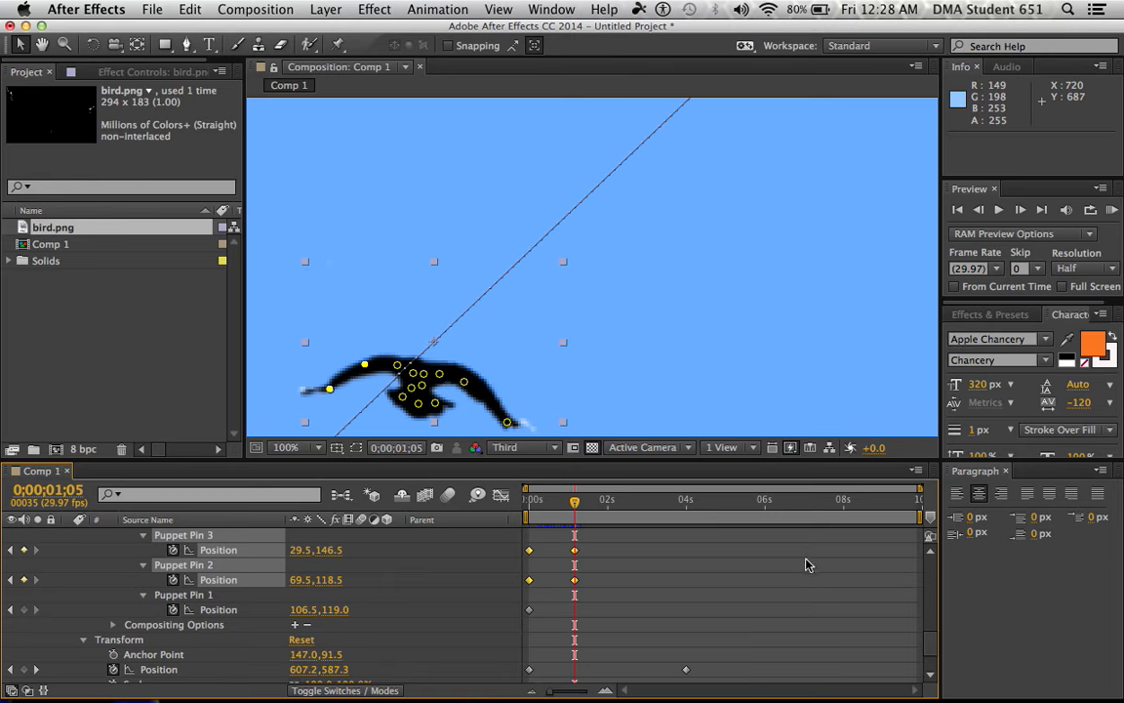
pyautogui.press('super+c')
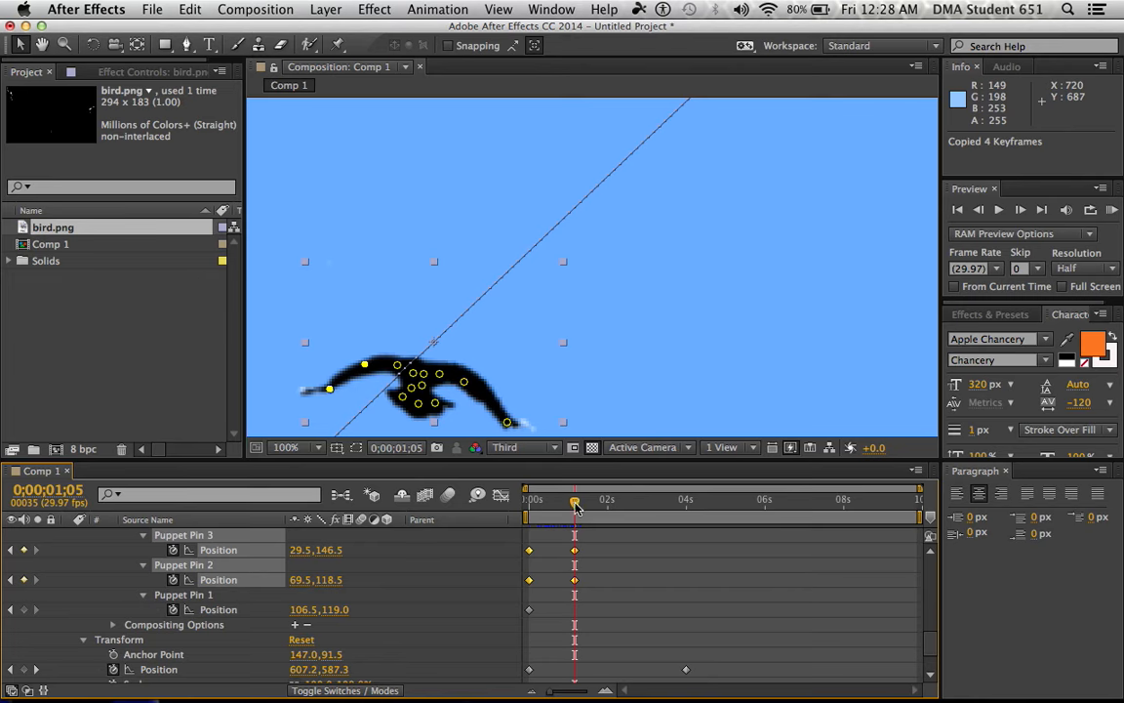
pyautogui.moveTo(576, 507); pyautogui.dragTo(615, 505)
pyautogui.press('super+v')
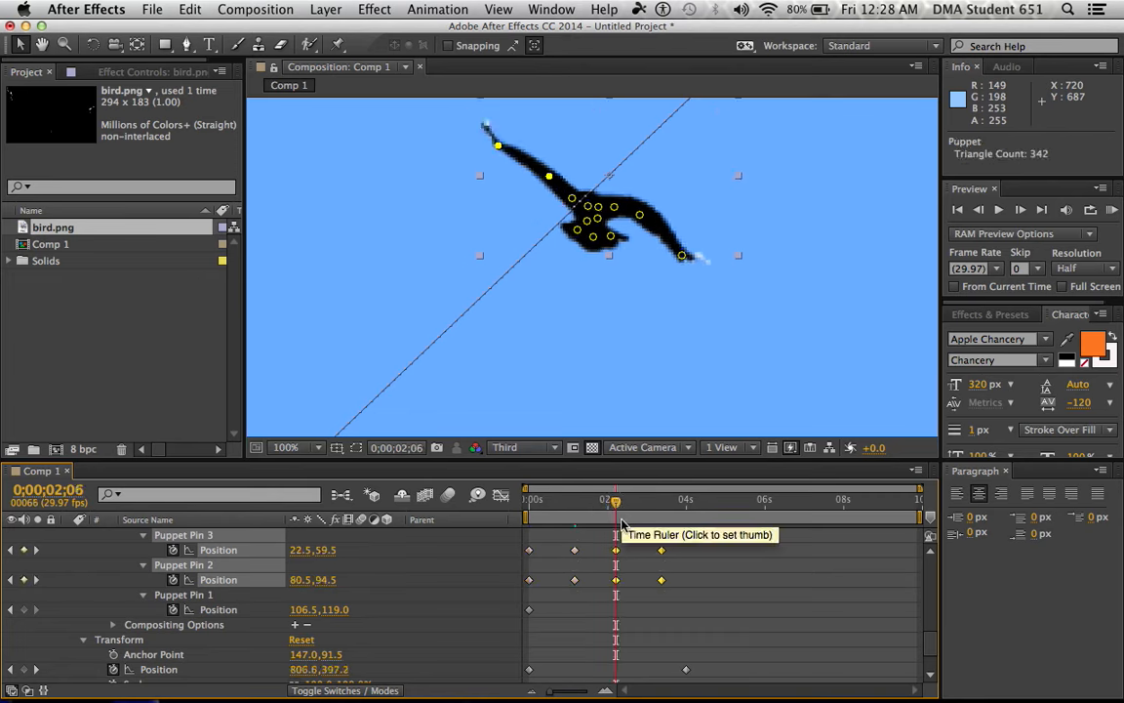
# Copy the Position keyframes of Puppet Pins 5 and 6 and paste them at 0;00;02;06
pyautogui.scroll(5, 400, 569)
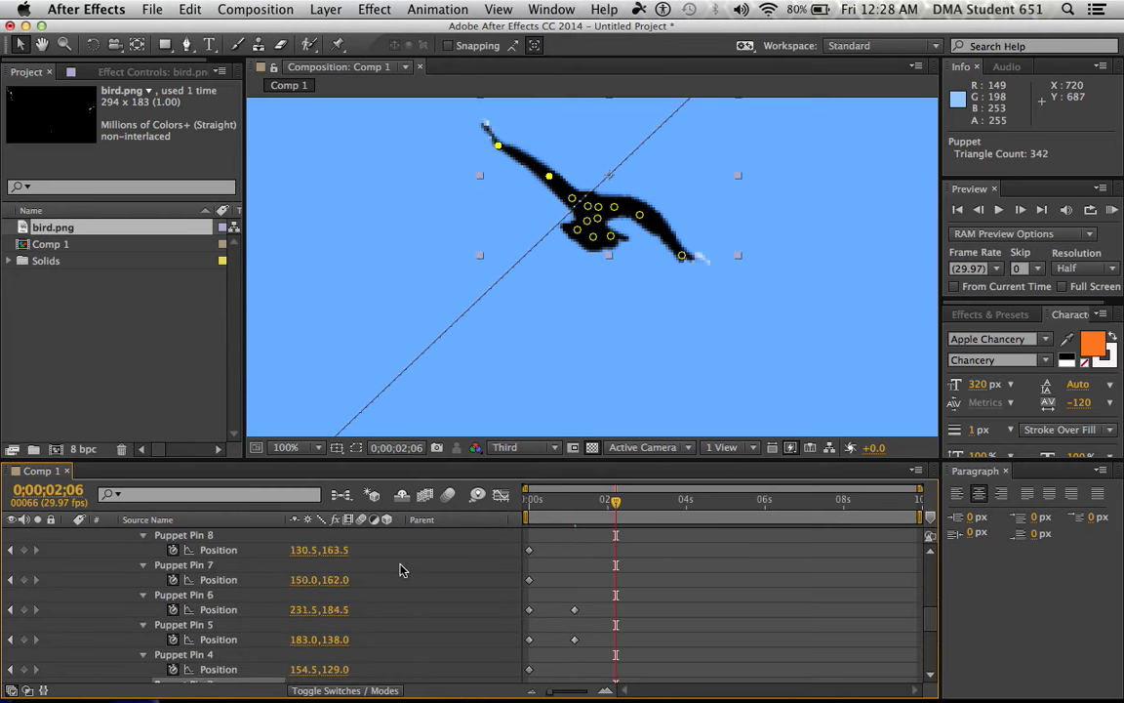
pyautogui.scroll(-1, 405, 571)
pyautogui.moveTo(591, 583); pyautogui.dragTo(516, 641)
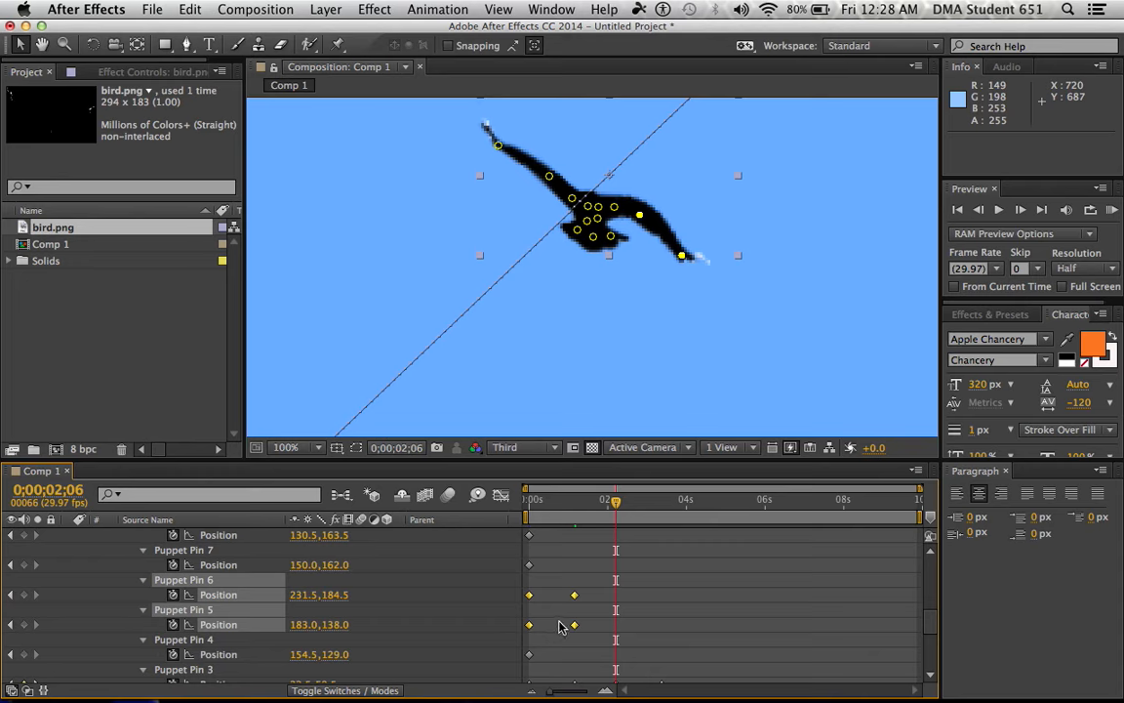
pyautogui.press('cmd+c')
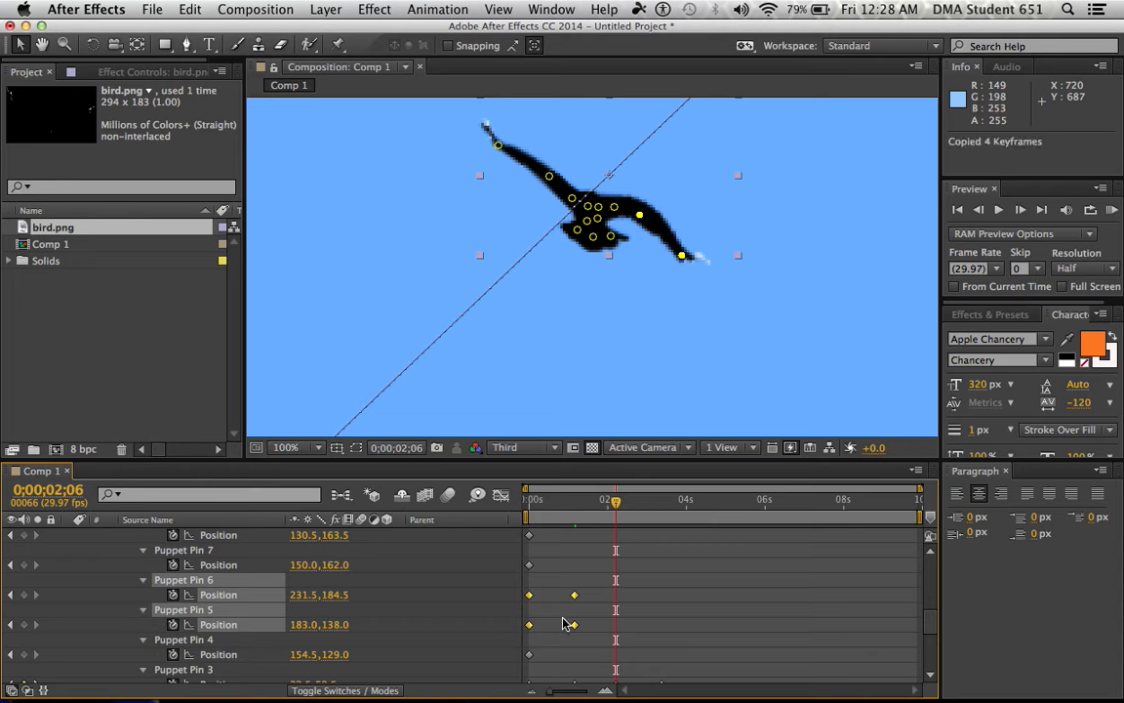
pyautogui.press('super+v')
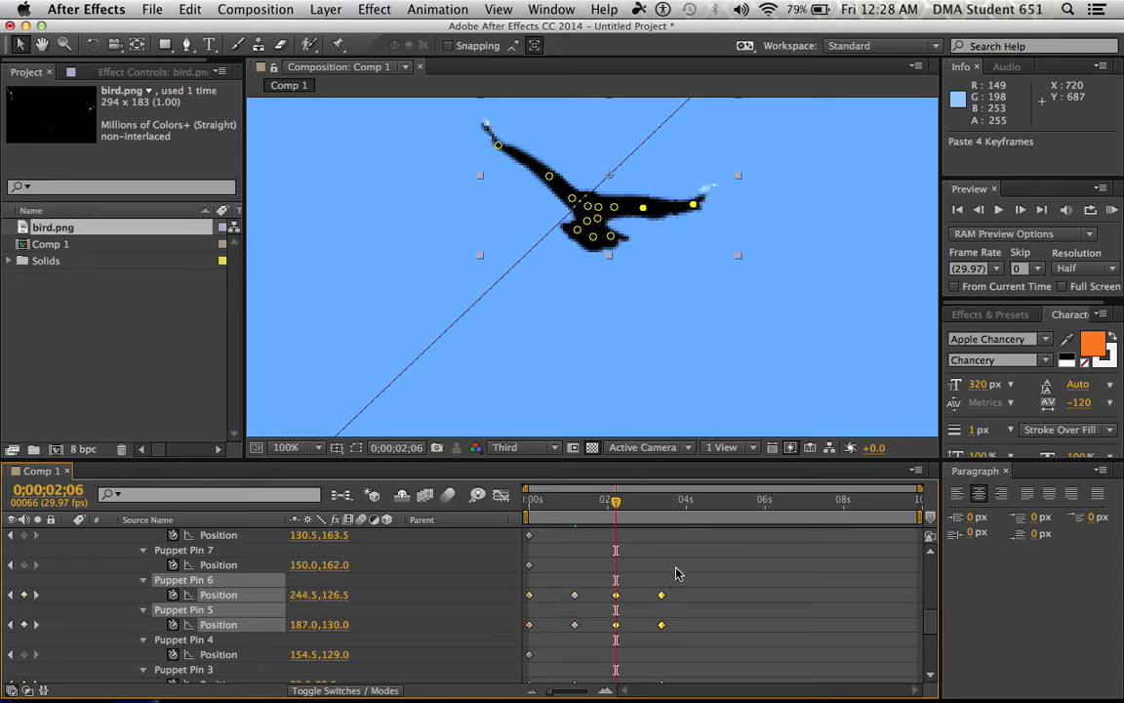
# Copy all Position keyframes of Puppet Pins 2 through 6 and paste them at 0;00;04;10 to repeat the wing flaps
pyautogui.scroll(-2, 682, 590)
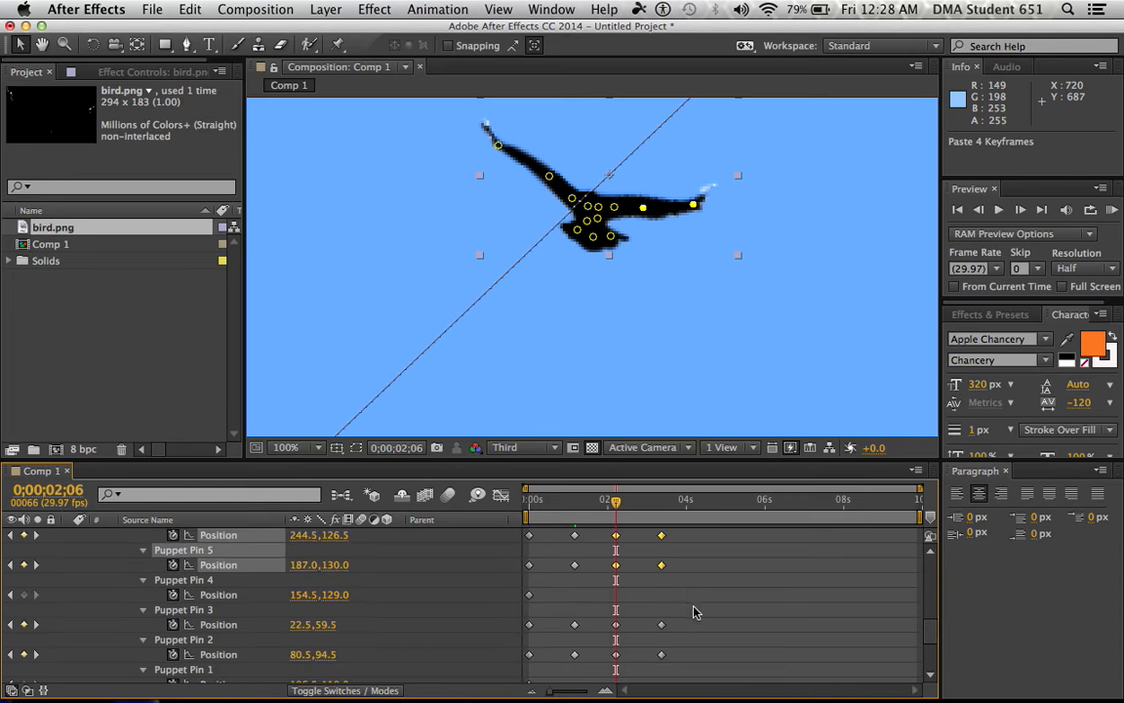
pyautogui.moveTo(709, 668); pyautogui.dragTo(678, 595)
pyautogui.scroll(-3, 752, 627)
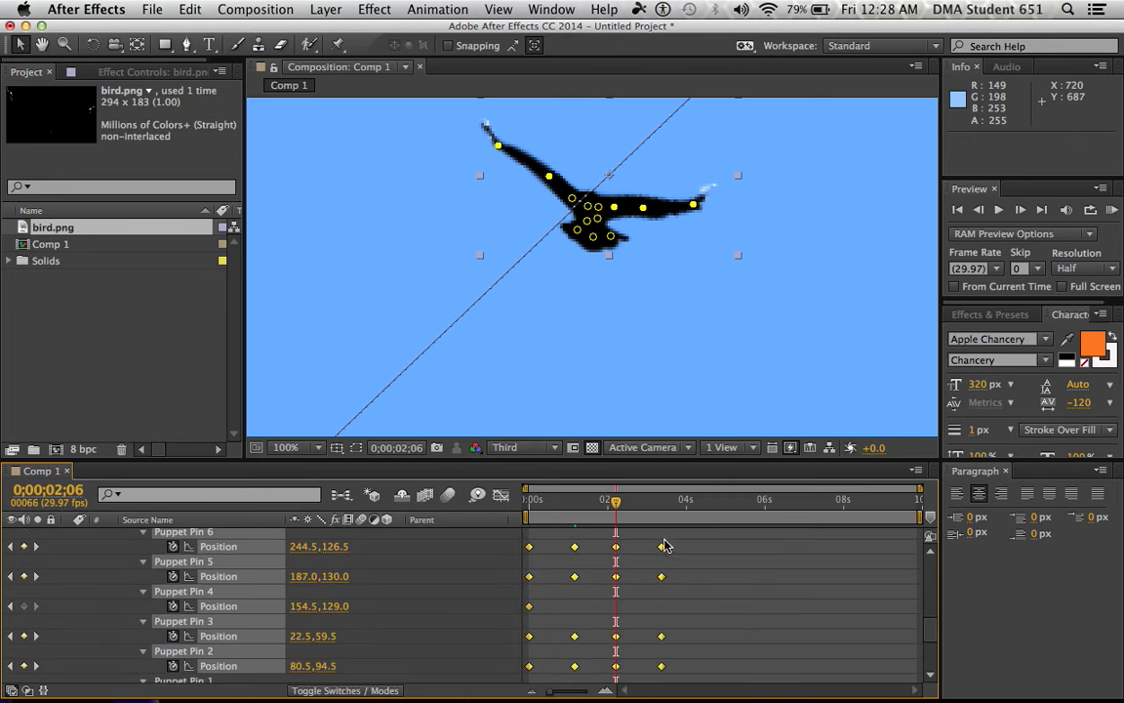
pyautogui.press('super+c')
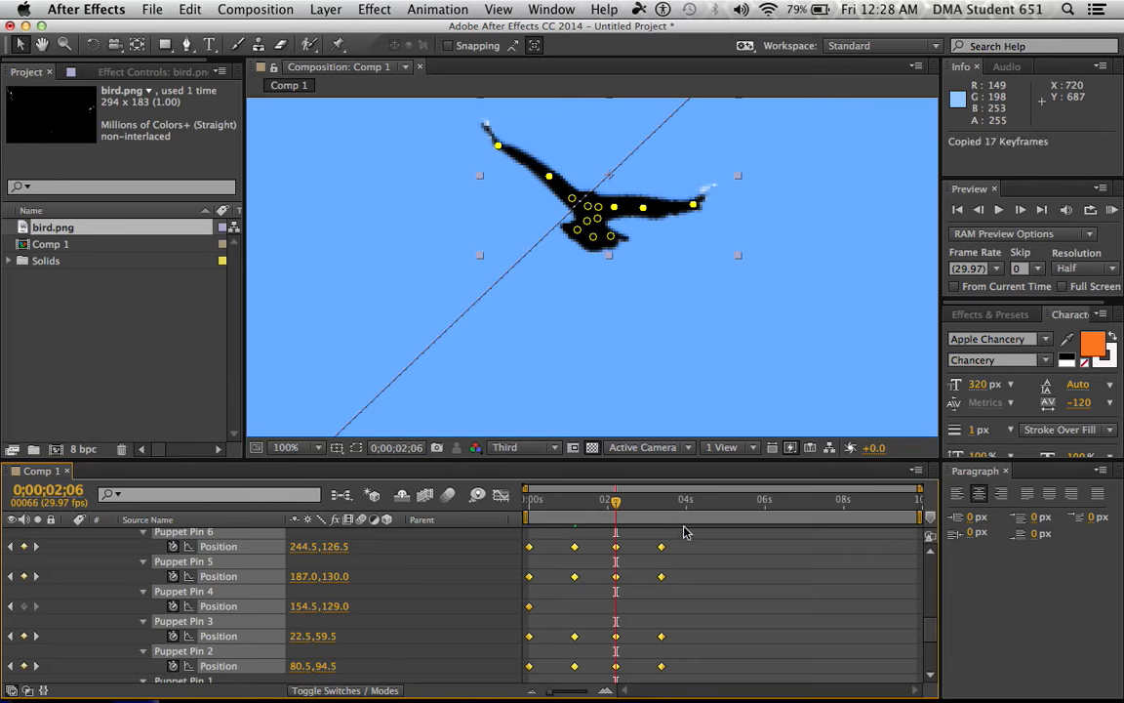
pyautogui.moveTo(616, 502); pyautogui.dragTo(699, 508)
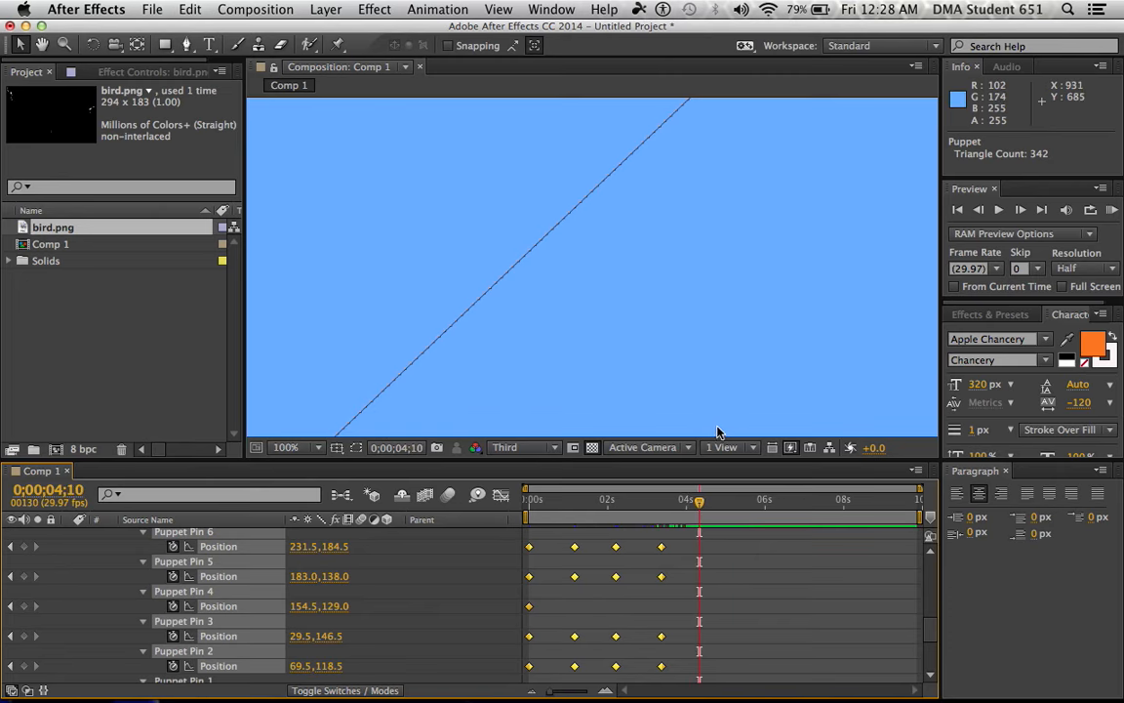
pyautogui.press('super+v')
pyautogui.scroll(-4, 738, 364)
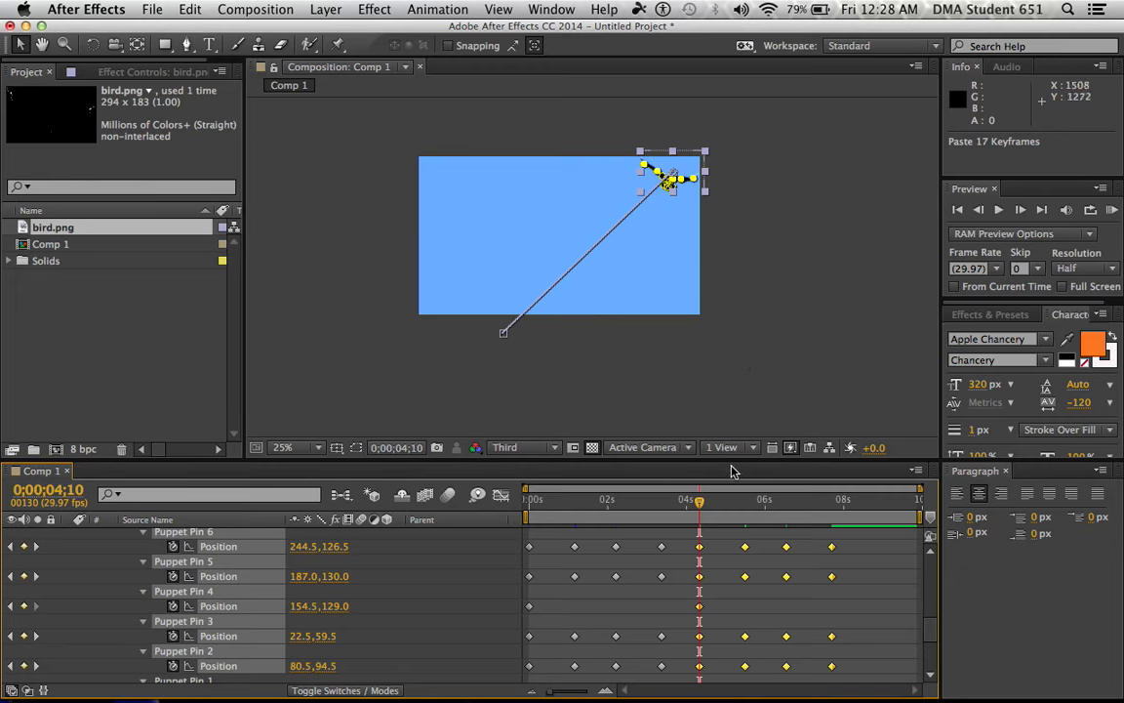
# Return to time zero, set the composition's display resolution to Full and fit the whole frame in the view
pyautogui.moveTo(705, 502); pyautogui.dragTo(497, 484)
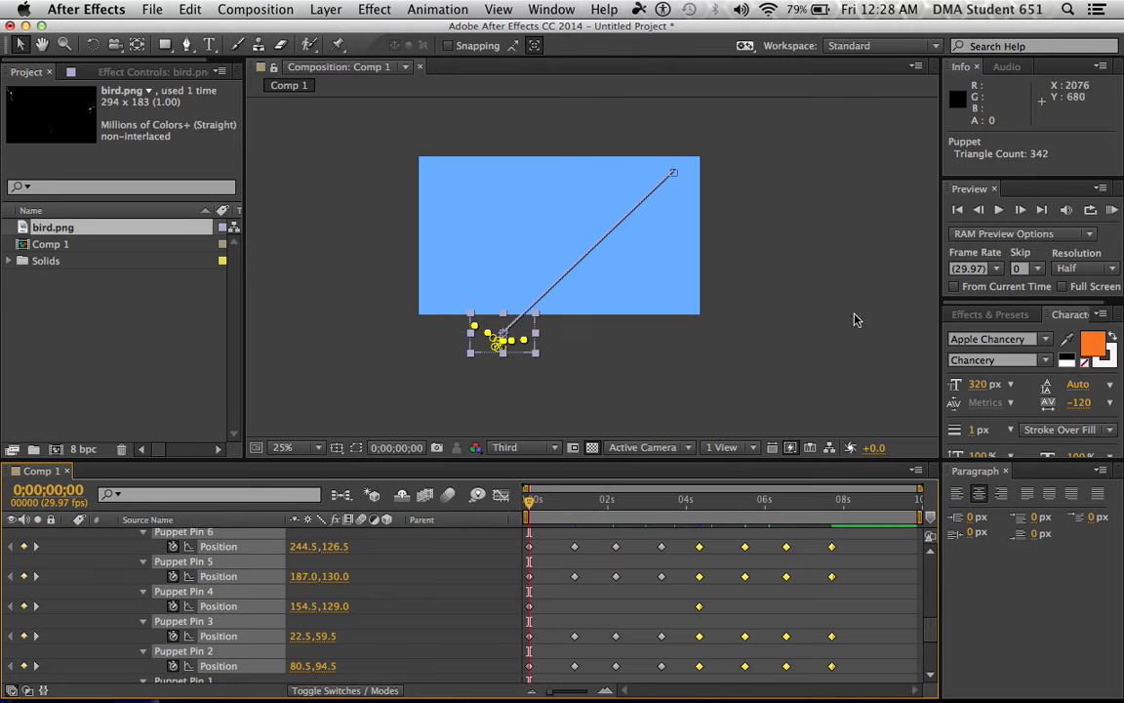
pyautogui.click(544, 448)
pyautogui.click(515, 491)
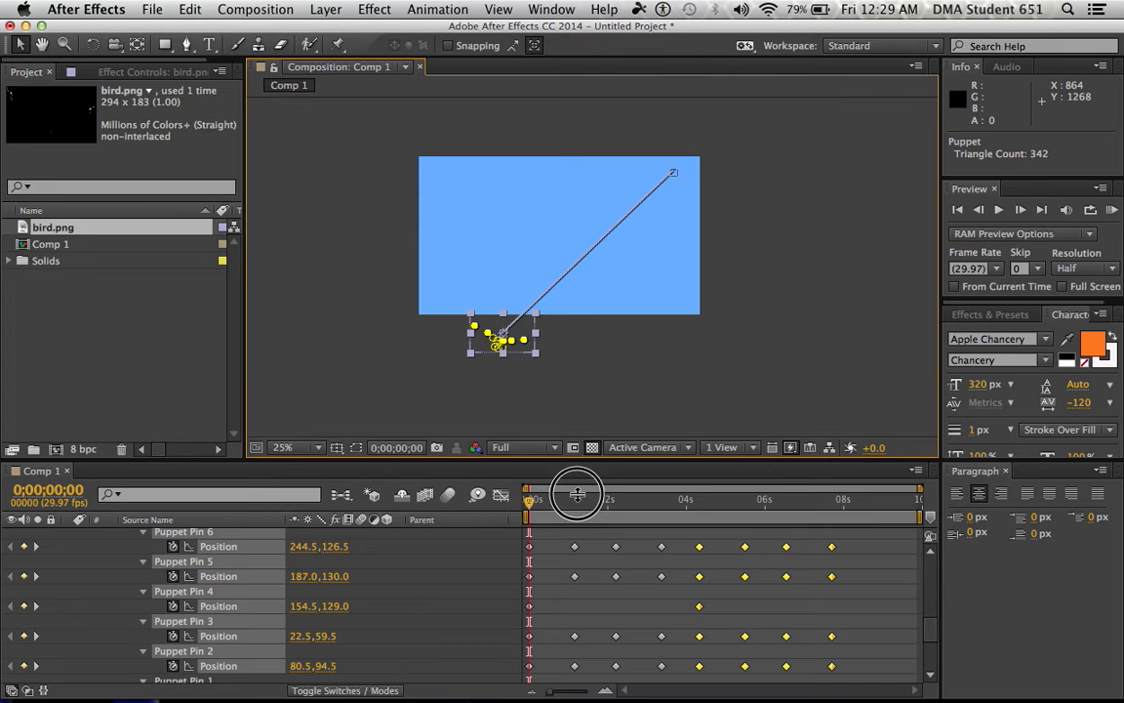
pyautogui.click(312, 453)
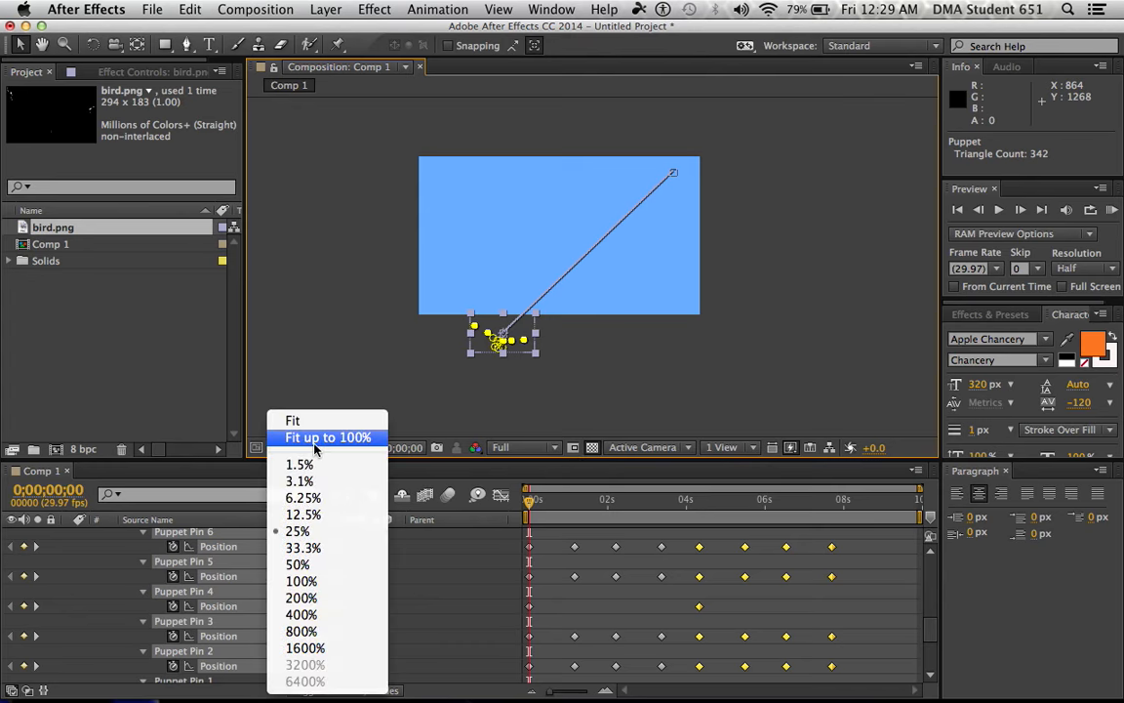
pyautogui.click(283, 399)
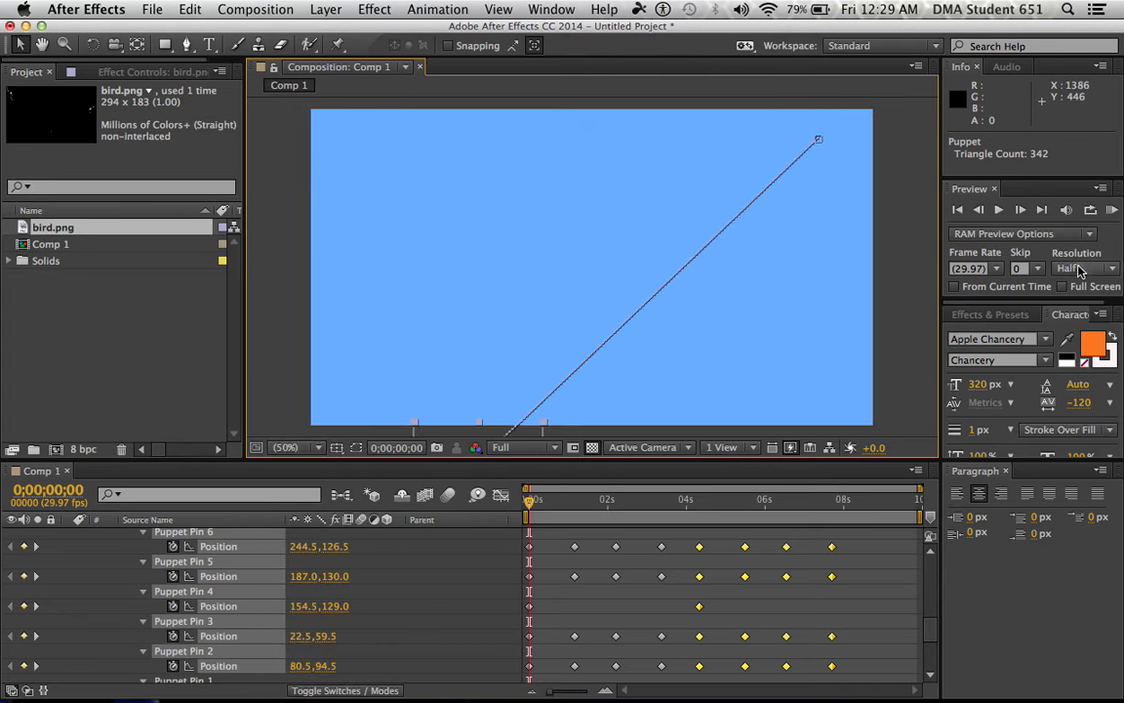
# Try a RAM preview of the animation in full screen, and once more with the Full Screen option turned off
pyautogui.click(1063, 287)
pyautogui.click(1108, 212)
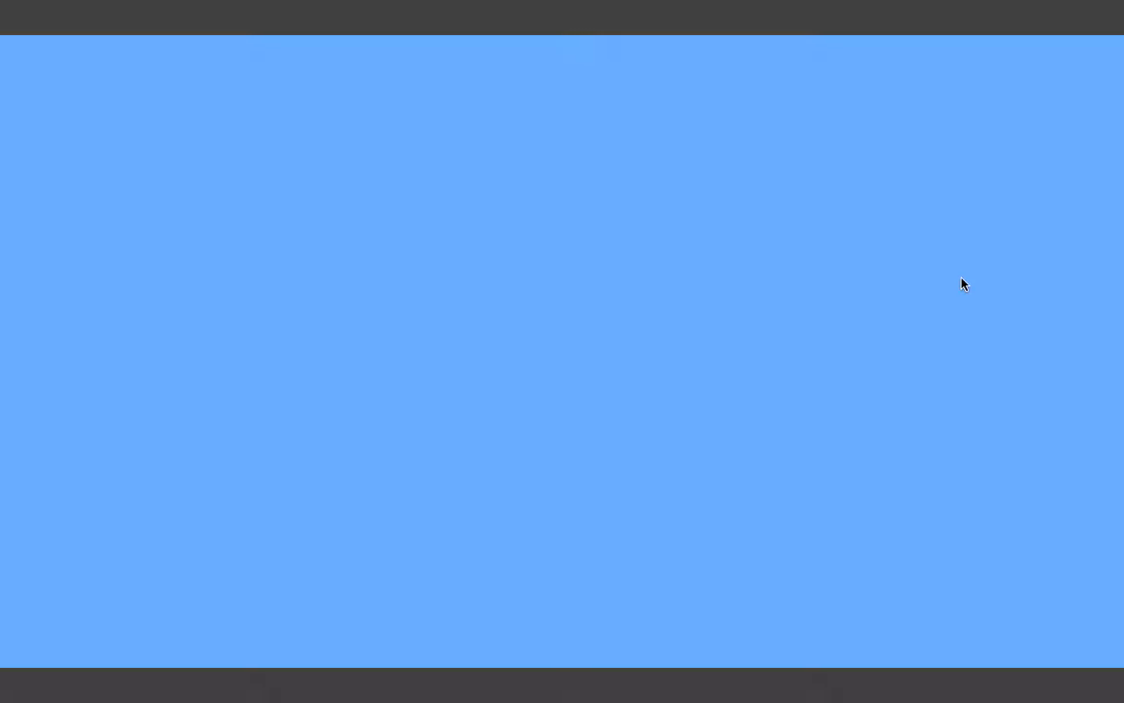
pyautogui.click(736, 340)
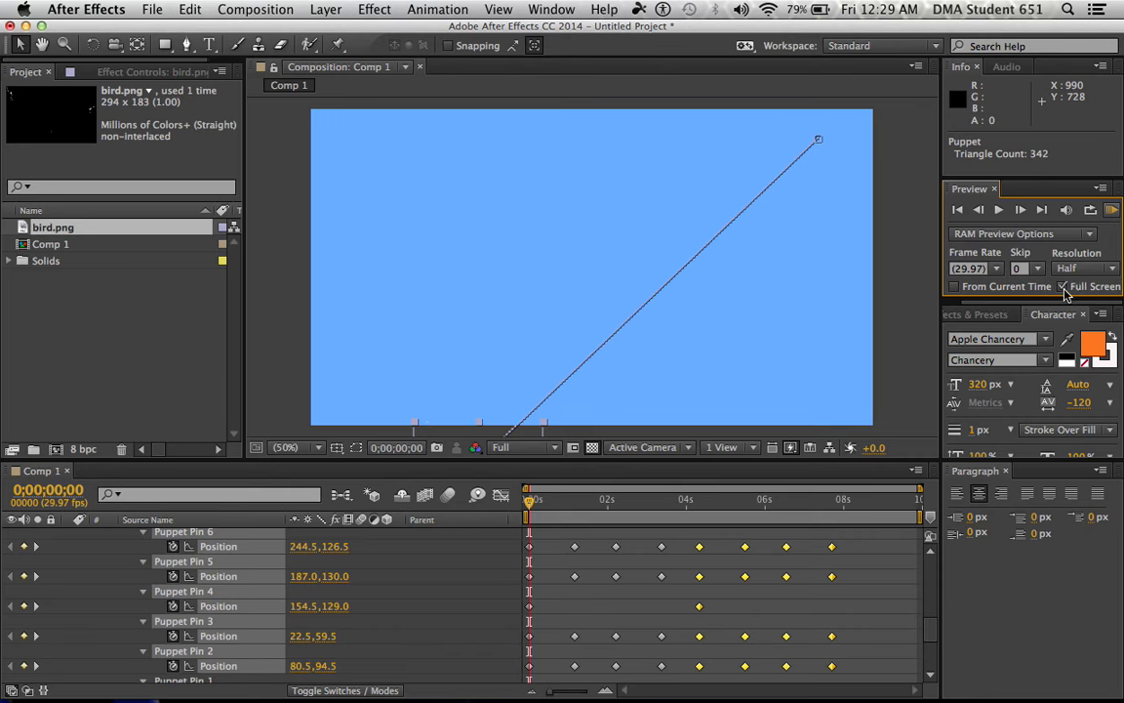
pyautogui.click(1108, 212)
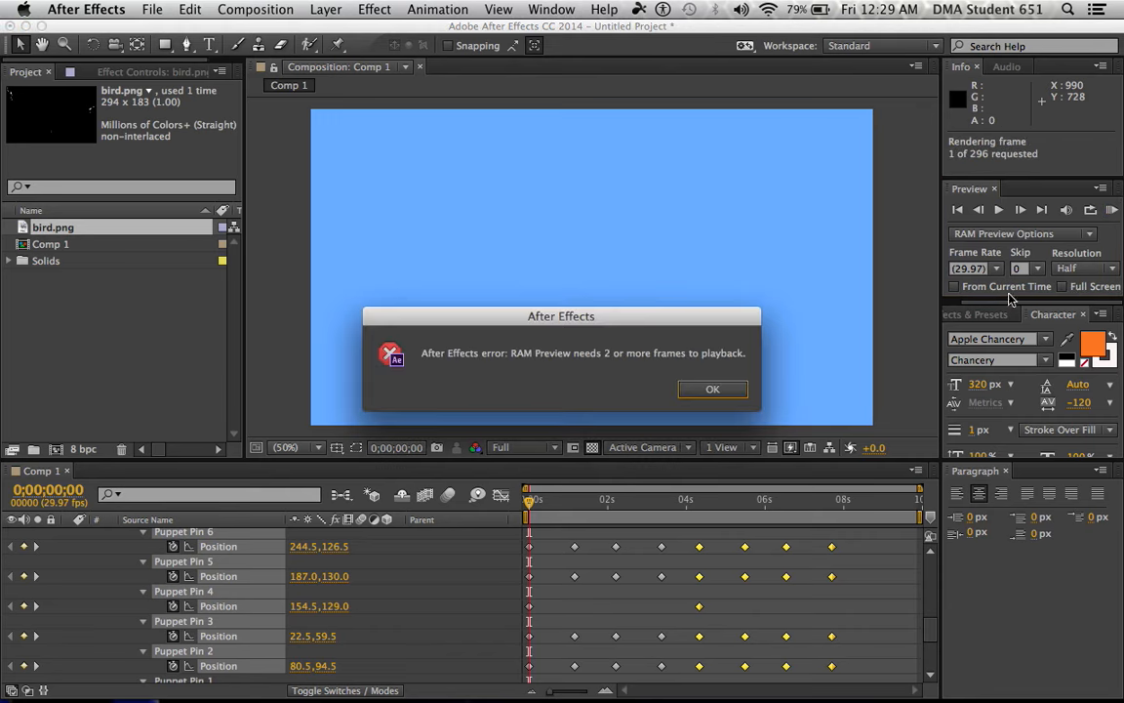
pyautogui.click(712, 389)
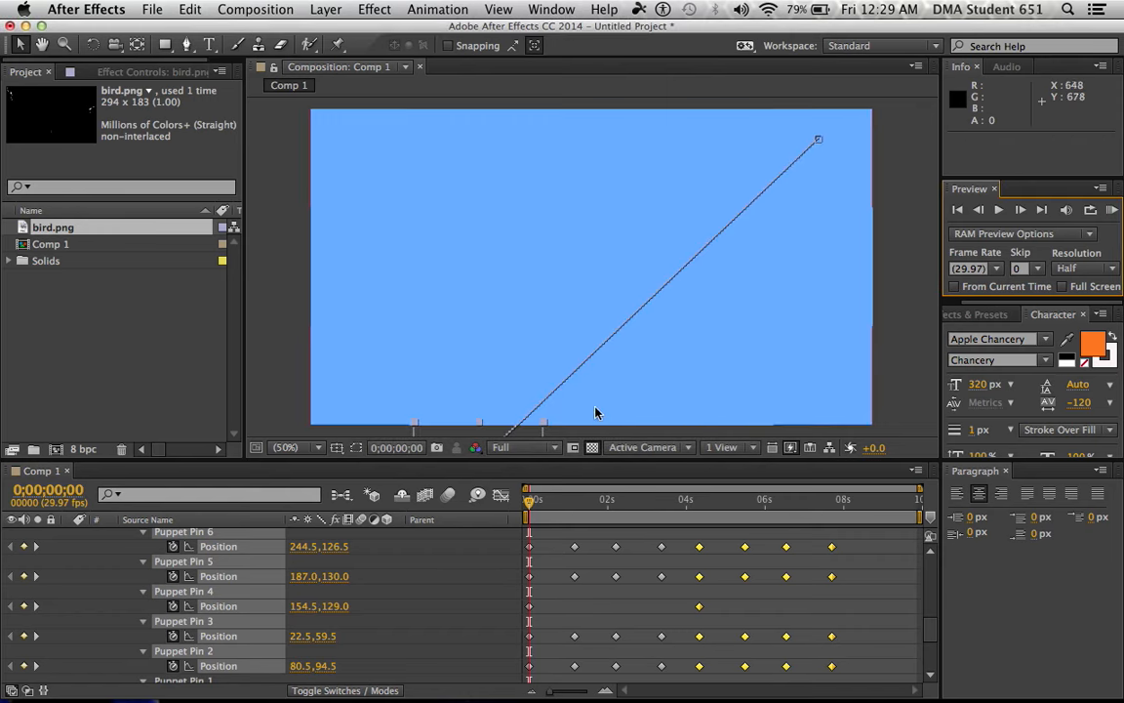
# Play the animation with standard playback, return to the first frame and replay the flight, stopping at 0;00;04;14
pyautogui.click(998, 210)
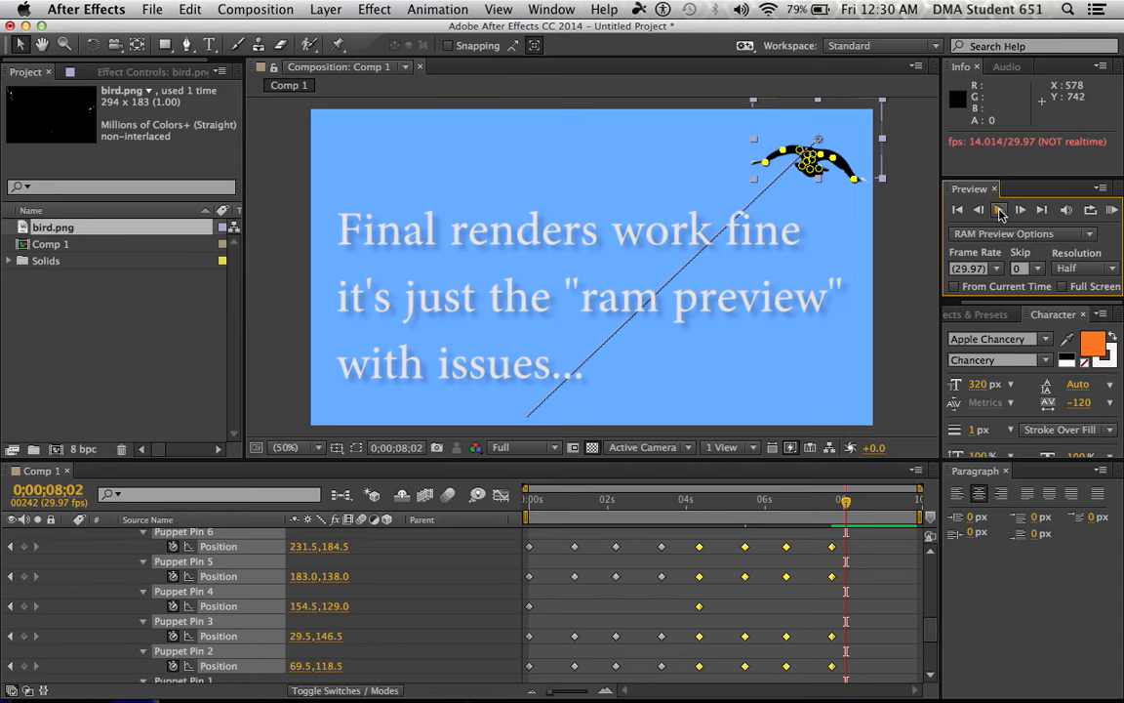
pyautogui.click(999, 211)
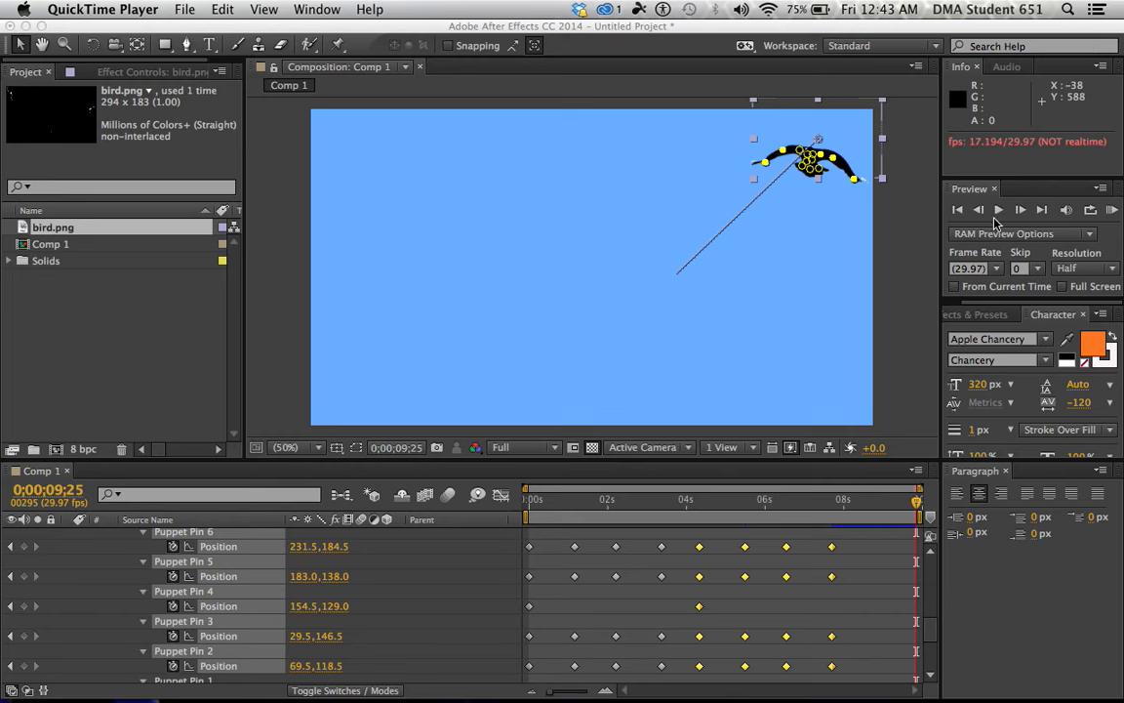
pyautogui.click(961, 221)
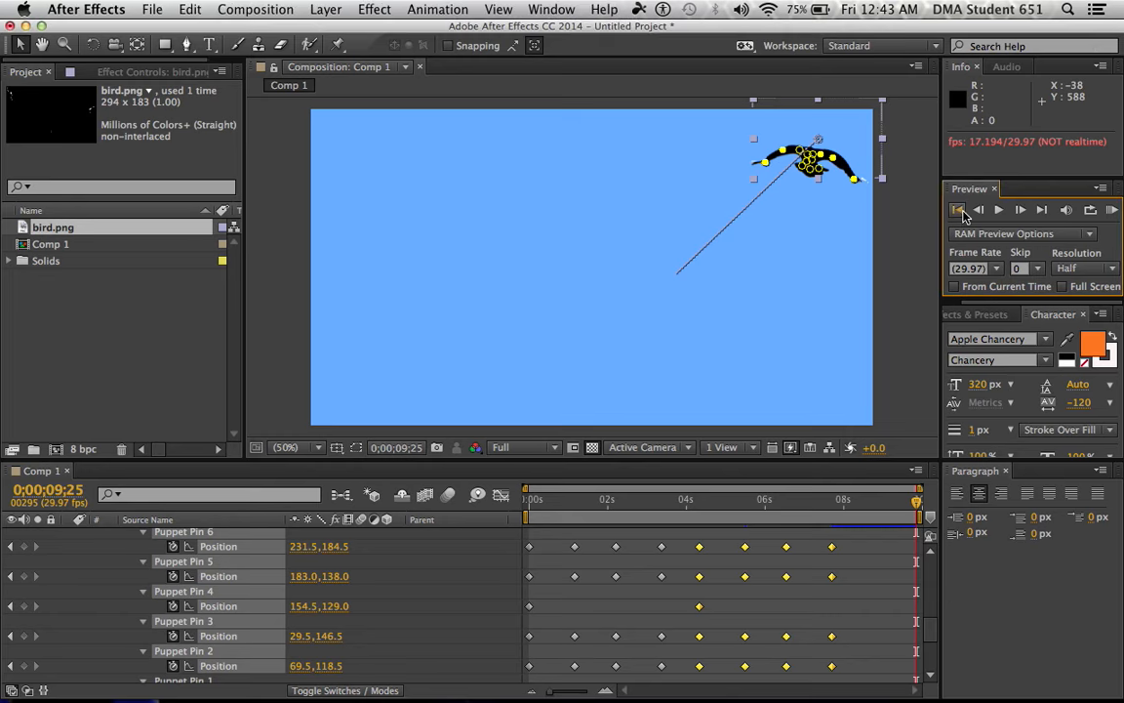
pyautogui.click(961, 209)
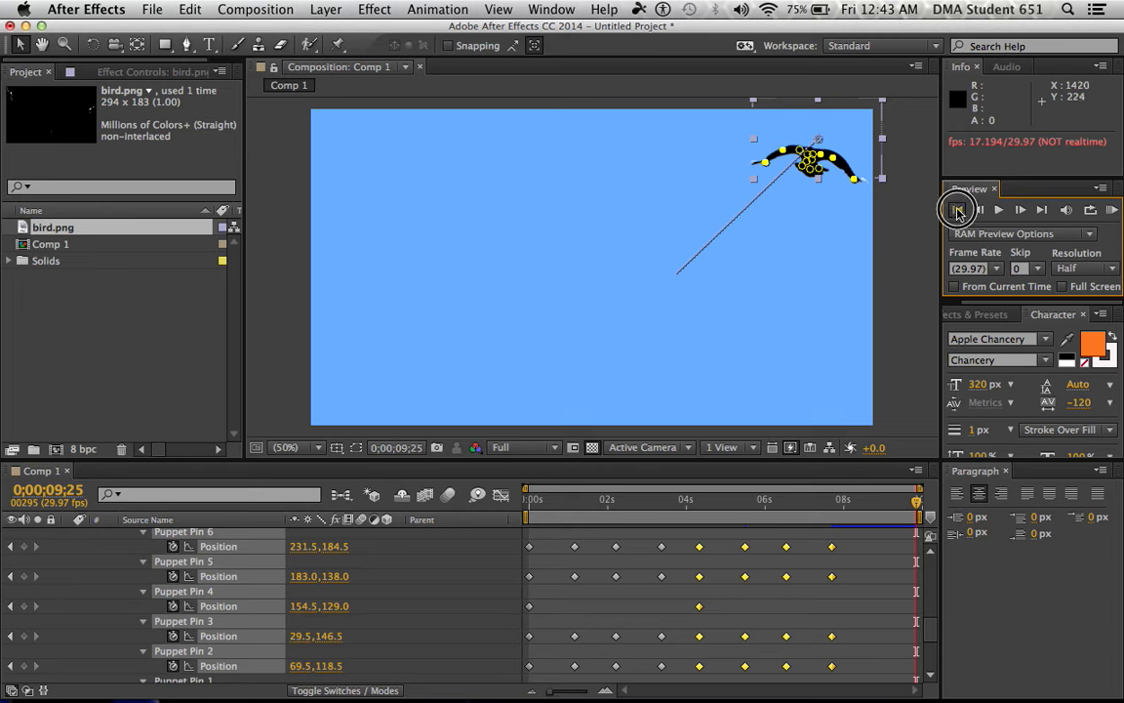
pyautogui.click(1000, 211)
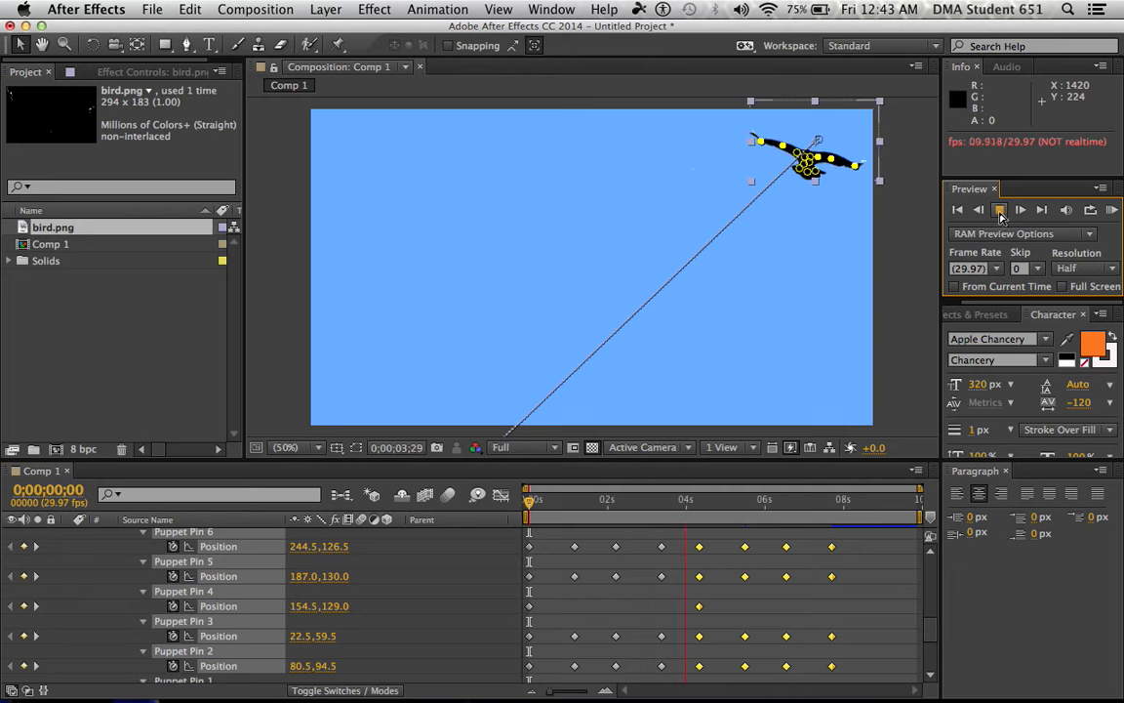
pyautogui.click(999, 216)
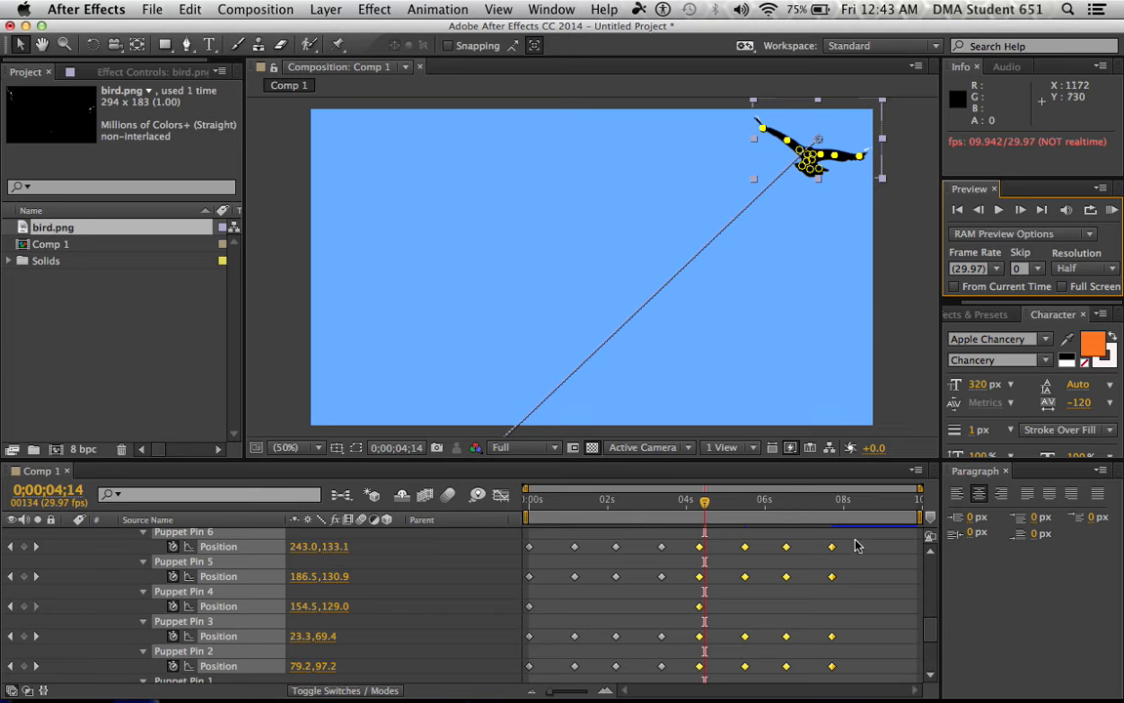
# Select all wing-flap keyframes of the puppet pins and compress their timing proportionally so the last ones land at about 3.5 seconds
pyautogui.moveTo(851, 535); pyautogui.dragTo(522, 638)
pyautogui.scroll(5, 710, 627)
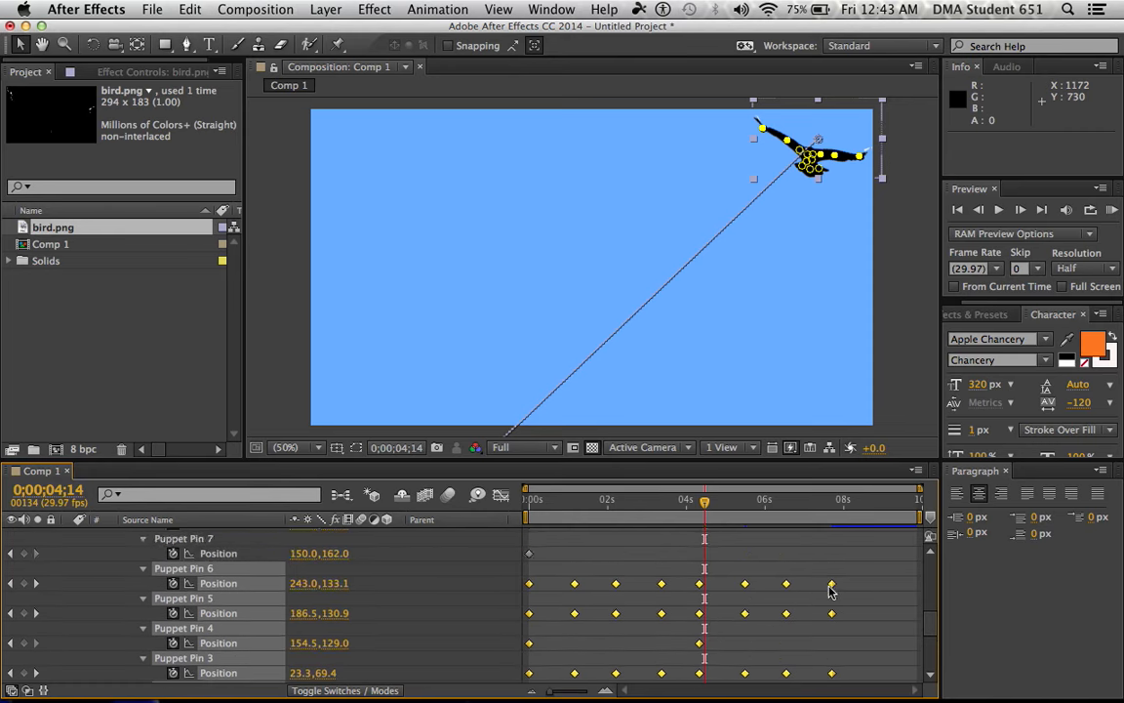
pyautogui.moveTo(832, 586)
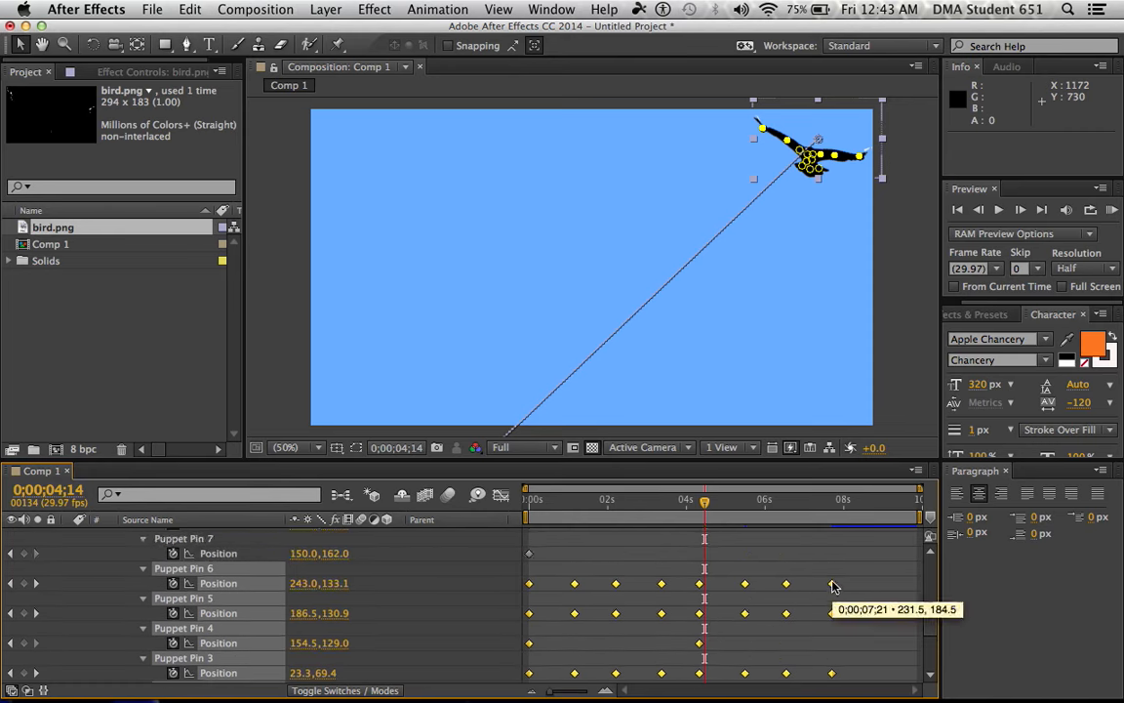
pyautogui.moveTo(832, 586)
pyautogui.mouseDown()
pyautogui.moveTo(700, 588)
pyautogui.moveTo(727, 585)
pyautogui.moveTo(642, 575)
pyautogui.moveTo(665, 583)
pyautogui.mouseUp()
# Play the animation from 0;00;00;07 to check the faster wing flaps along the flight path
pyautogui.click(535, 501)
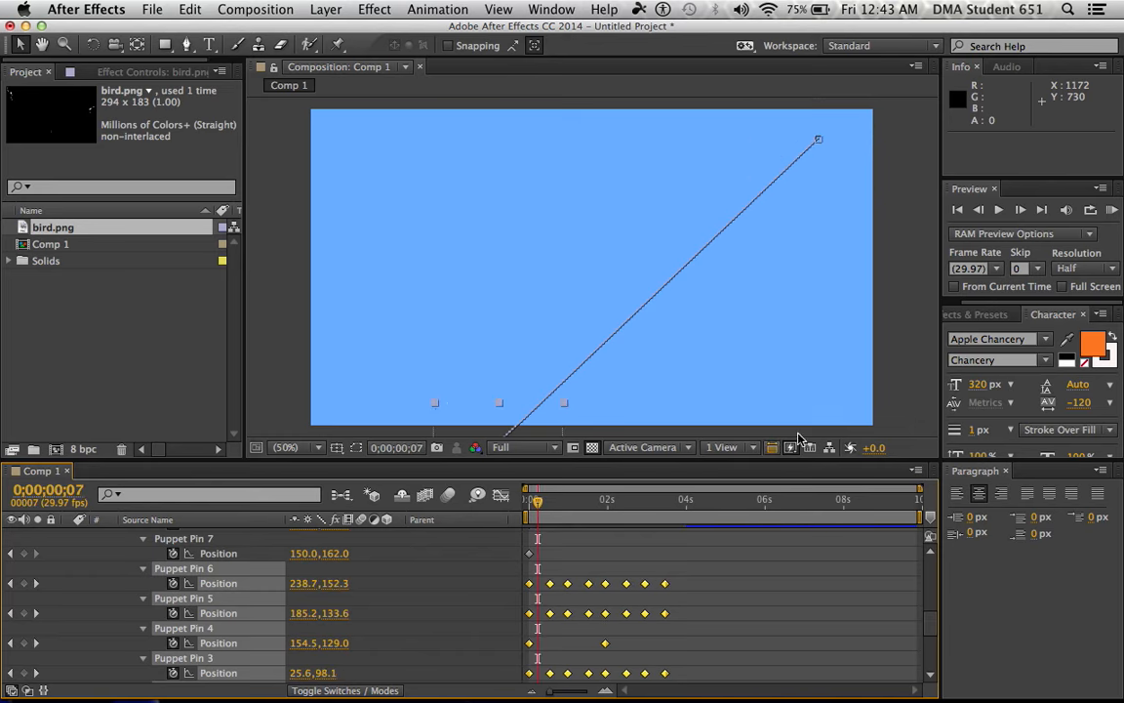
pyautogui.click(998, 210)
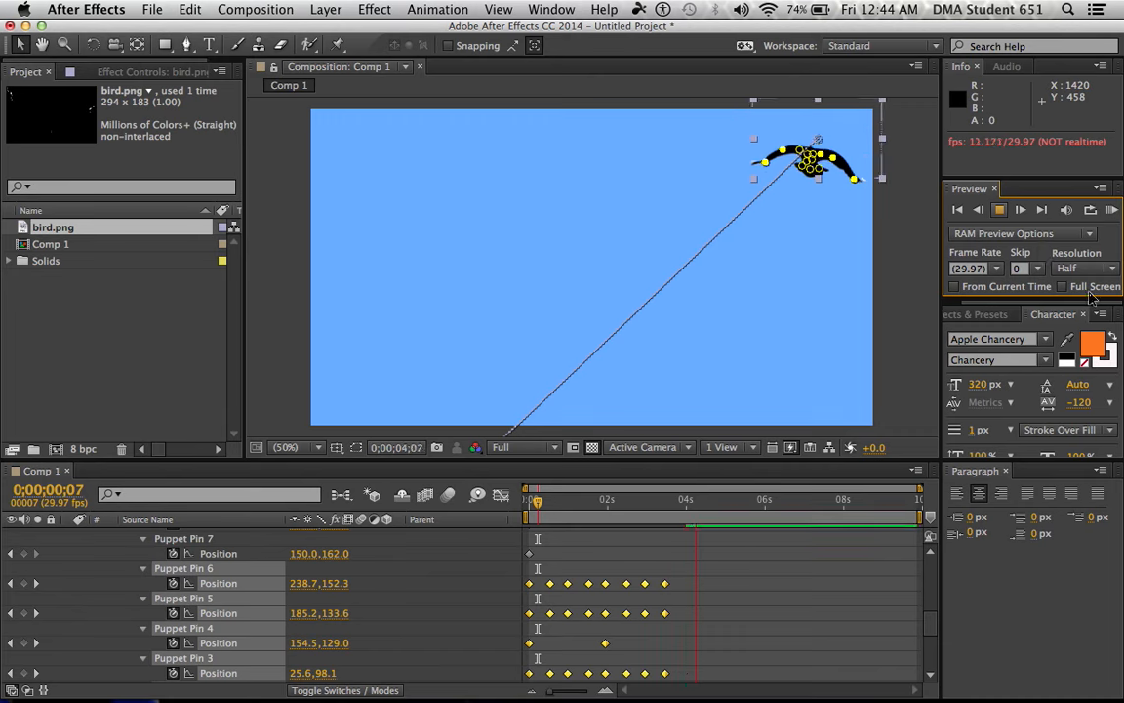
pyautogui.click(998, 210)
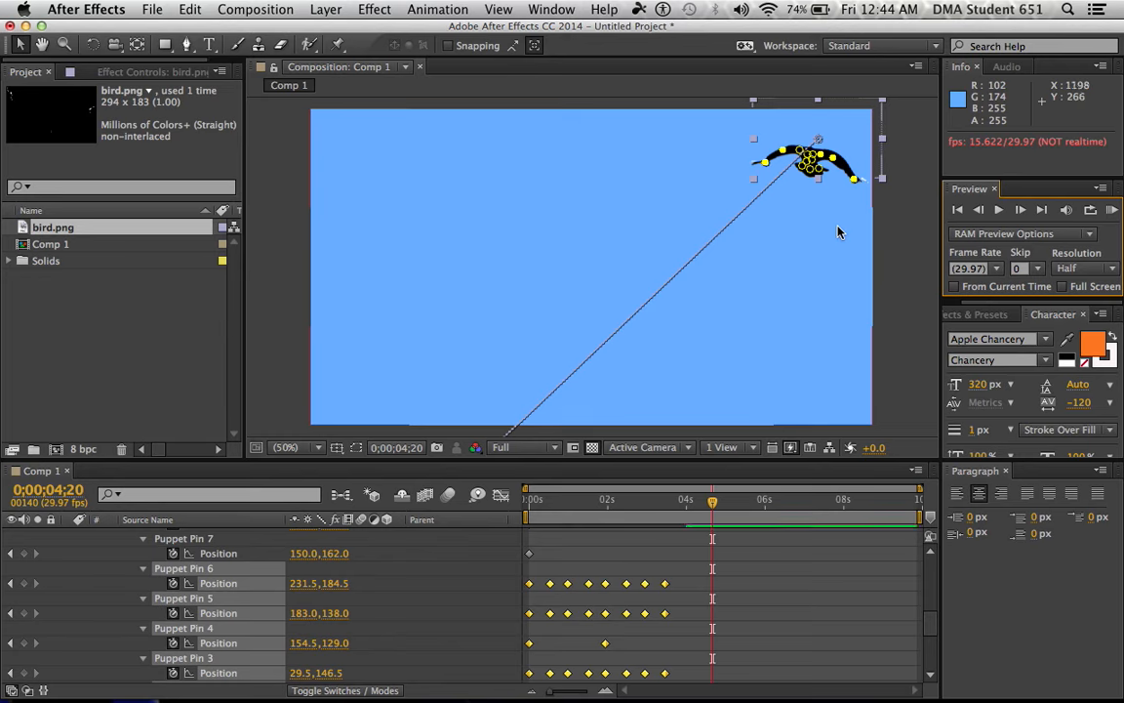
pyautogui.click(1003, 216)
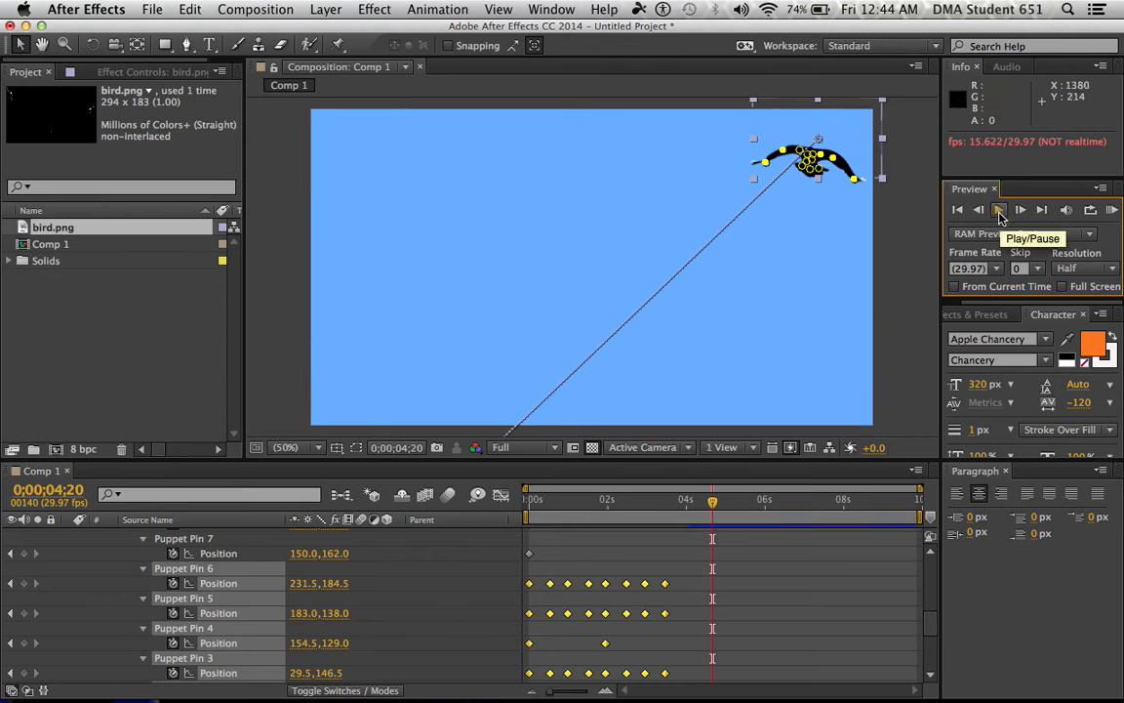